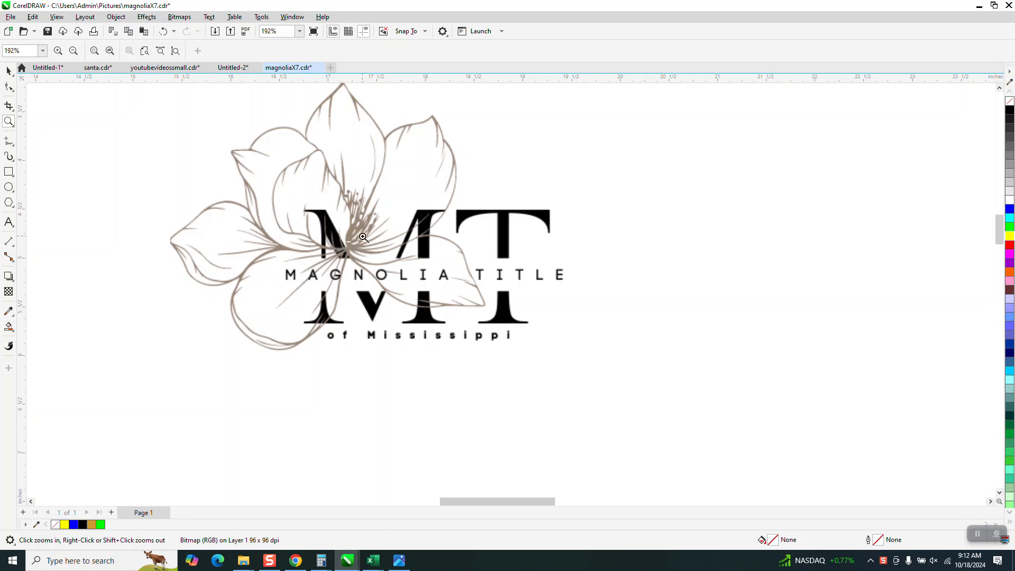
Examine the black traced logo and compare it closely with the original brown-and-black bitmap logo beside it
{"action": "scroll", "coordinate": [399, 256], "scroll_direction": "down", "scroll_amount": 3}
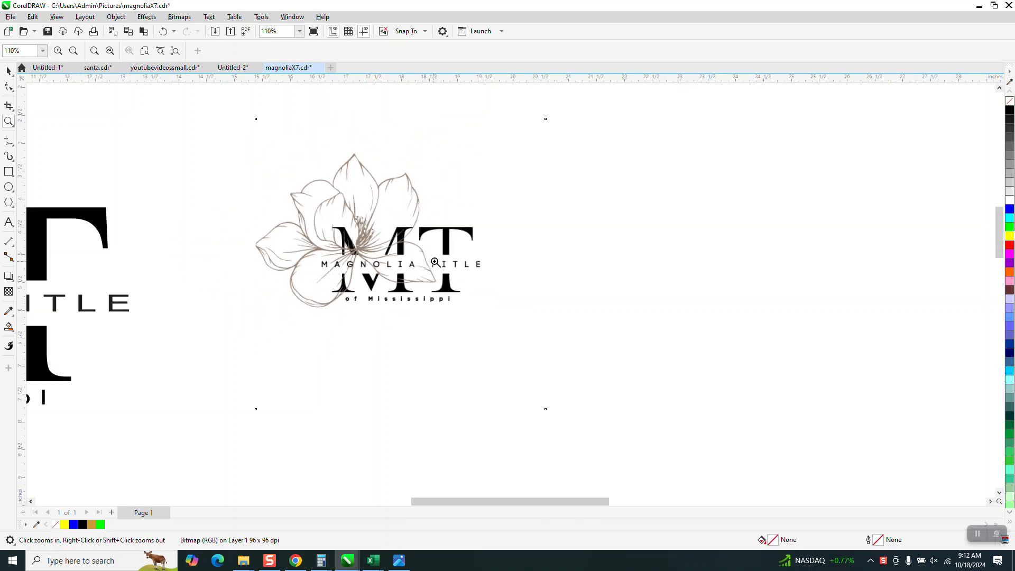
{"action": "scroll", "coordinate": [399, 255], "scroll_direction": "down", "scroll_amount": 3}
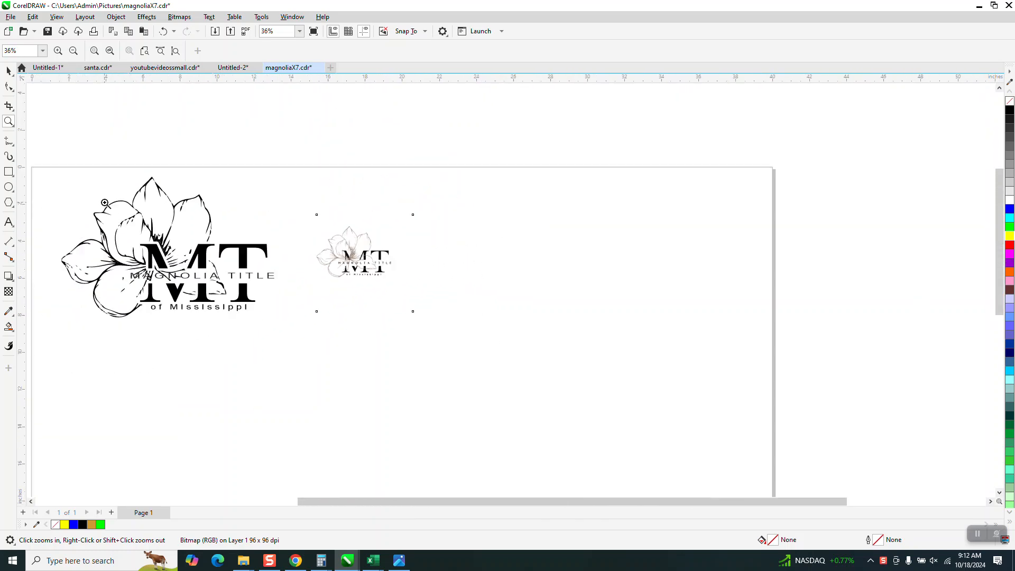
{"action": "left_click_drag", "start_coordinate": [100, 248], "coordinate": [321, 355]}
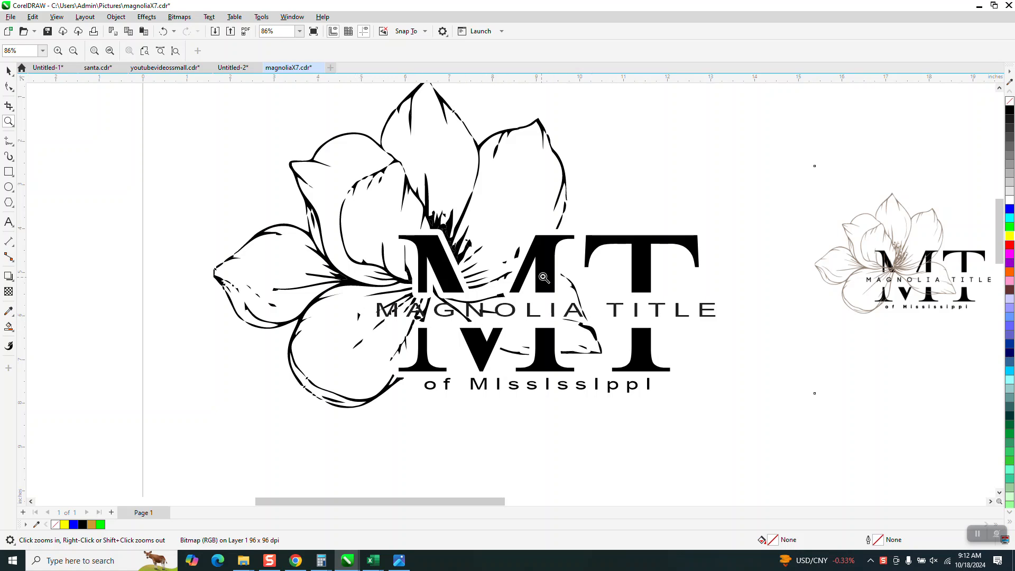
{"action": "scroll", "coordinate": [542, 276], "scroll_direction": "down", "scroll_amount": 1}
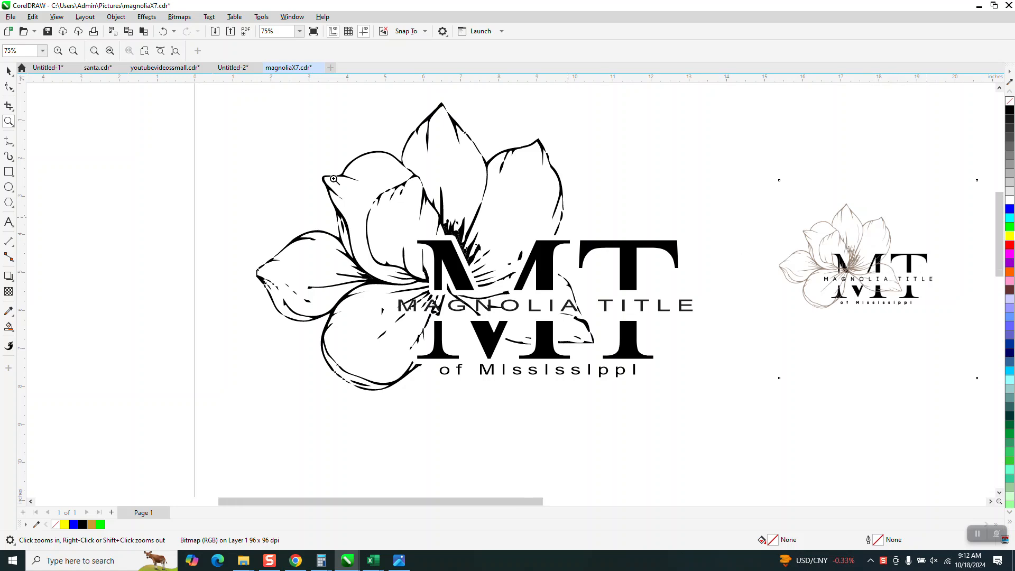
{"action": "scroll", "coordinate": [243, 156], "scroll_direction": "down", "scroll_amount": 3}
{"action": "scroll", "coordinate": [242, 156], "scroll_direction": "down", "scroll_amount": 3}
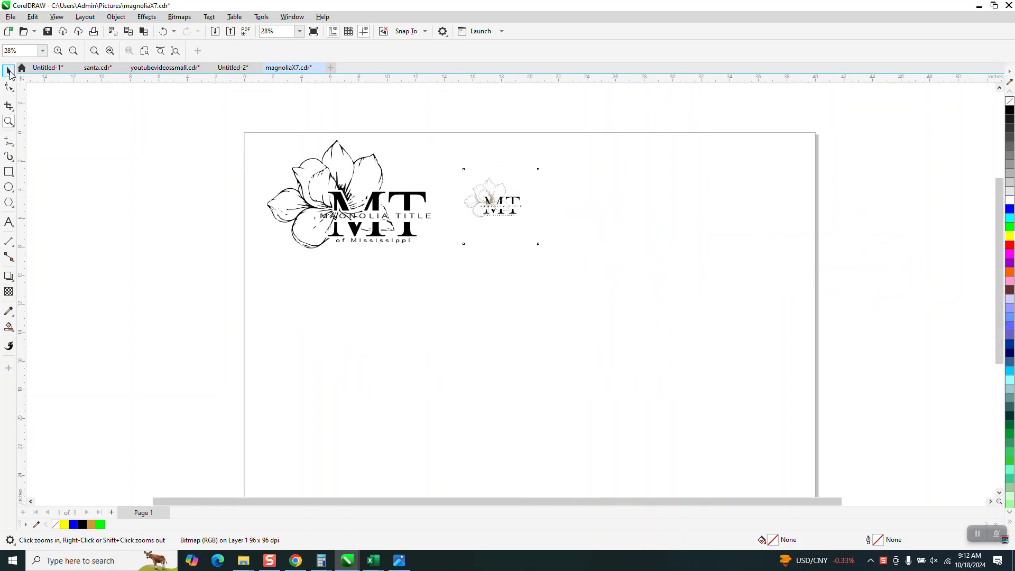
{"action": "left_click", "coordinate": [9, 72]}
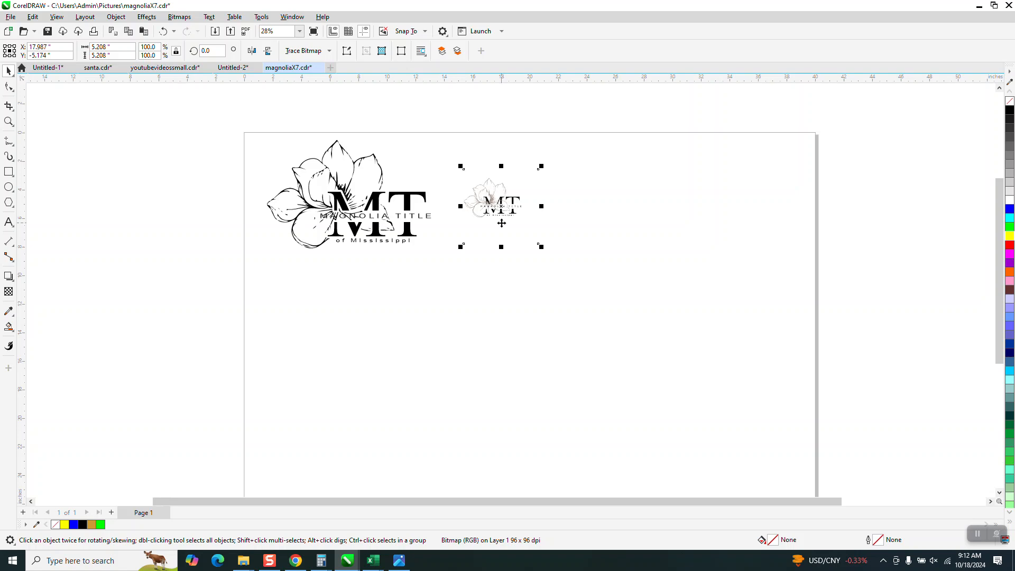
{"action": "left_click", "coordinate": [9, 121]}
{"action": "left_click_drag", "start_coordinate": [462, 180], "coordinate": [533, 233]}
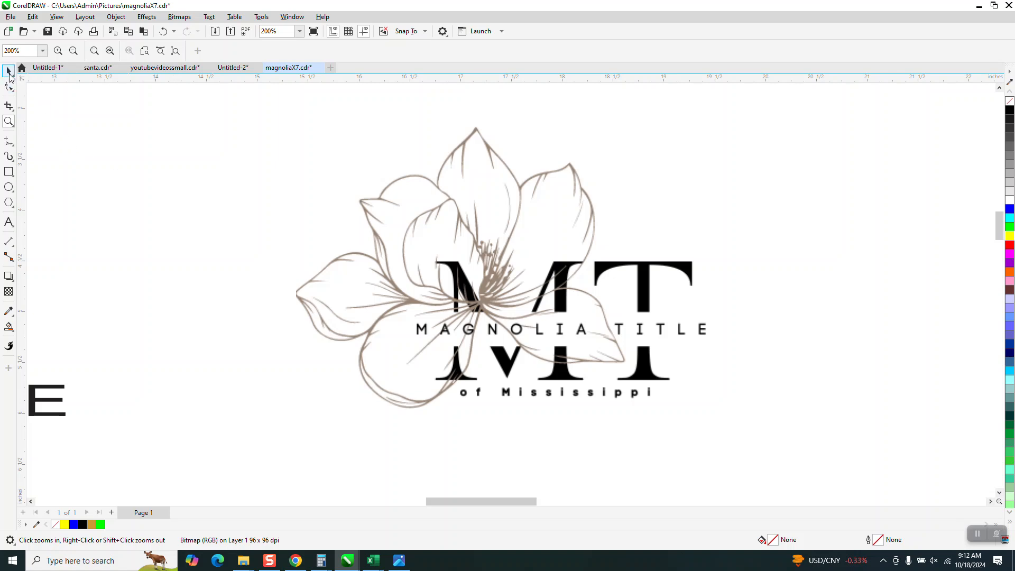
Crop the bitmap logo closely around the flower and lettering, using a crop area of about 4.33 by 2.91 inches
{"action": "left_click", "coordinate": [9, 72]}
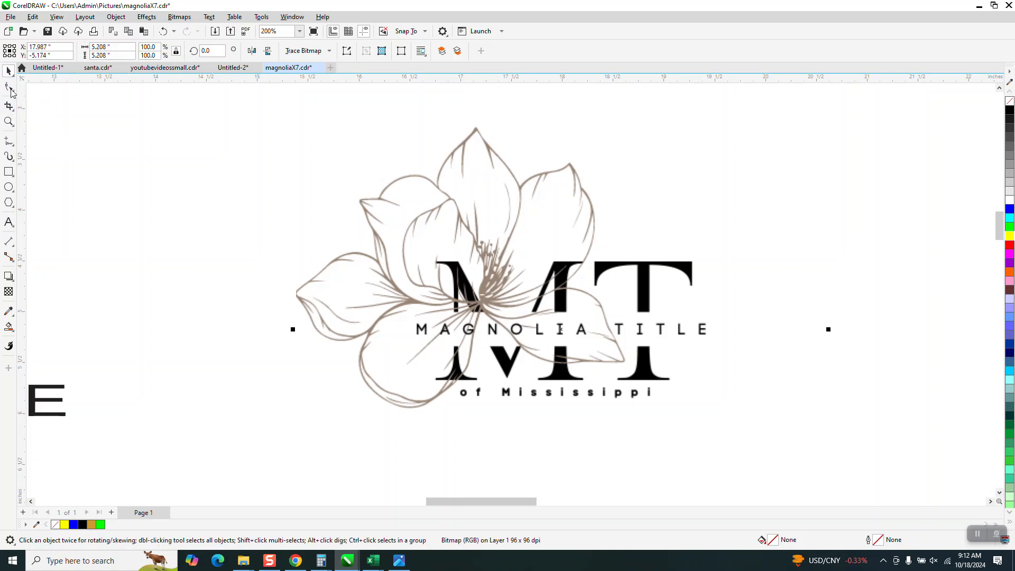
{"action": "left_click", "coordinate": [485, 244]}
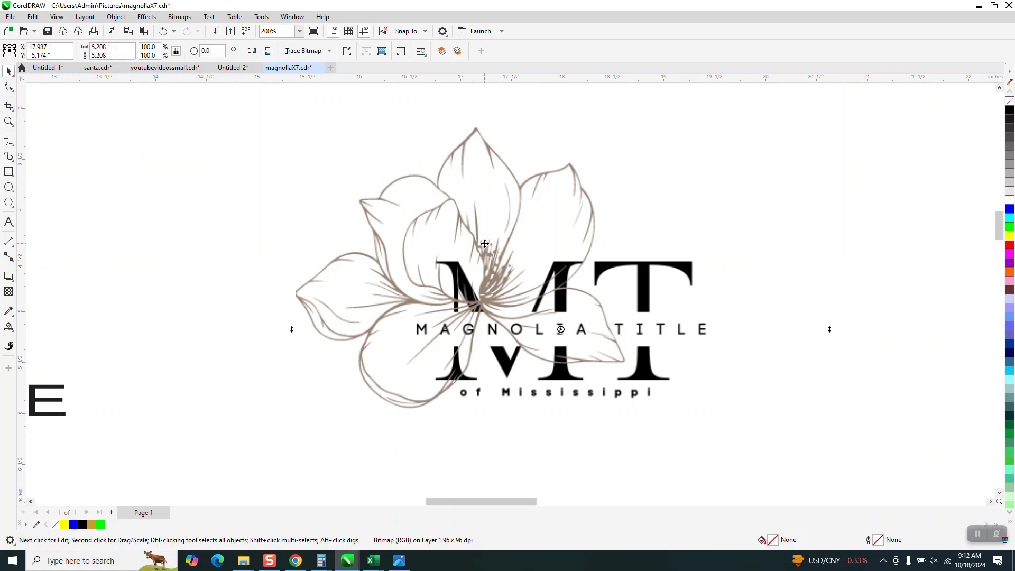
{"action": "left_click", "coordinate": [13, 91]}
{"action": "left_click", "coordinate": [11, 108]}
{"action": "left_click", "coordinate": [39, 107]}
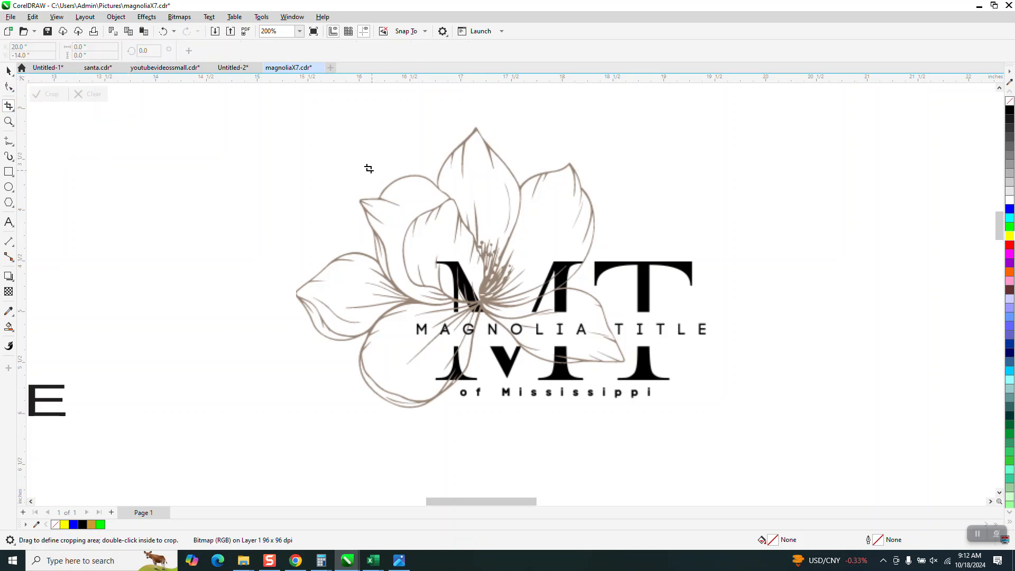
{"action": "left_click_drag", "start_coordinate": [287, 131], "coordinate": [727, 418]}
{"action": "left_click_drag", "start_coordinate": [511, 127], "coordinate": [511, 122]}
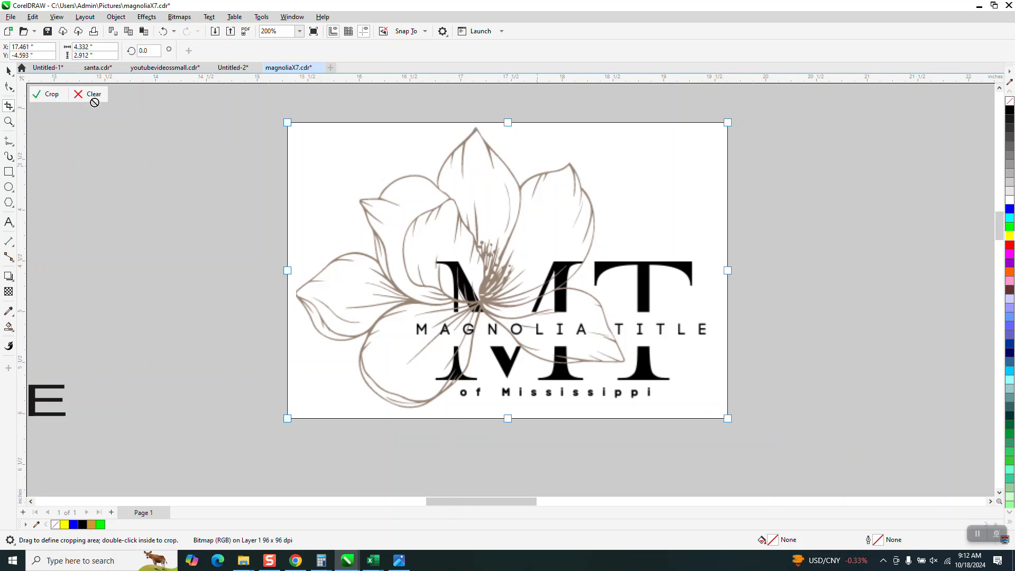
{"action": "left_click", "coordinate": [45, 92]}
{"action": "scroll", "coordinate": [311, 249], "scroll_direction": "down", "scroll_amount": 1}
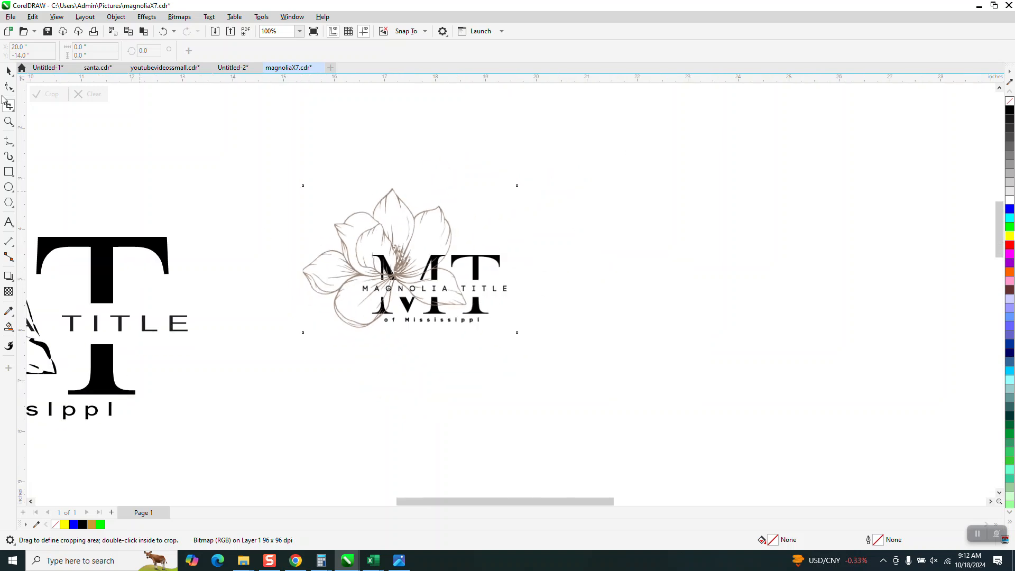
Move the cropped bitmap logo slightly up and to the left, leaving it selected
{"action": "left_click", "coordinate": [9, 71]}
{"action": "left_click_drag", "start_coordinate": [401, 245], "coordinate": [388, 227]}
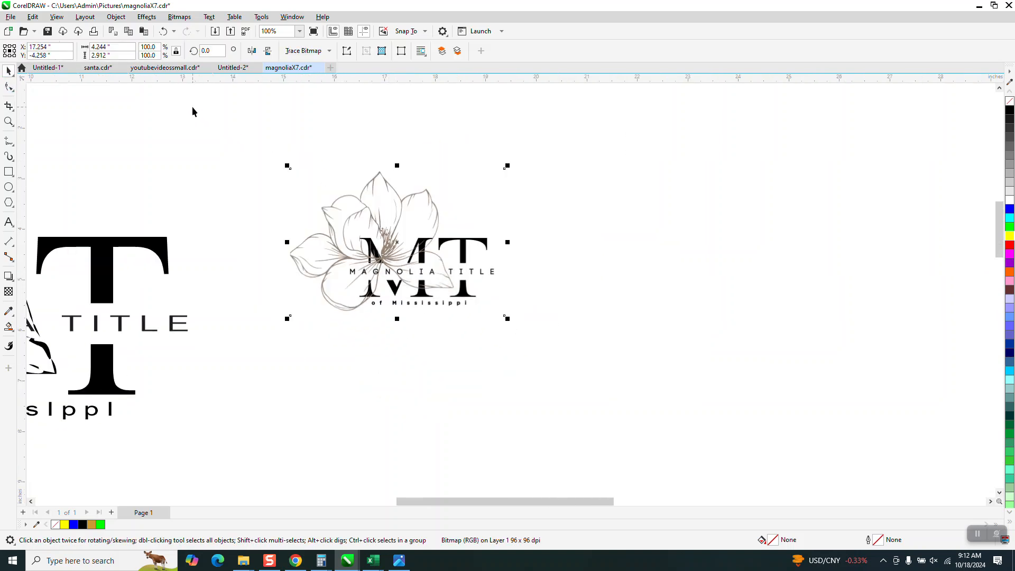
{"action": "left_click", "coordinate": [484, 127]}
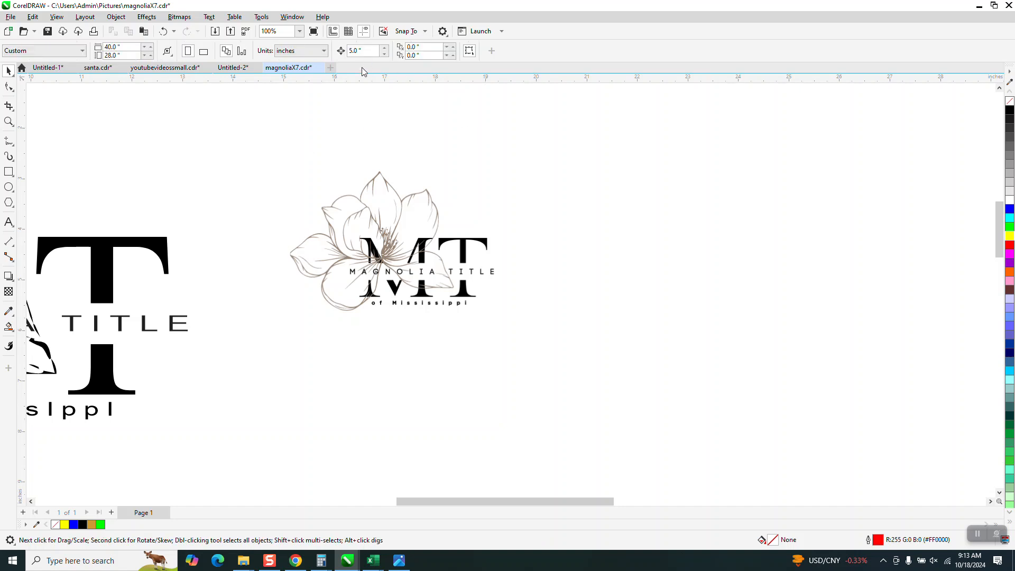
{"action": "left_click", "coordinate": [413, 206]}
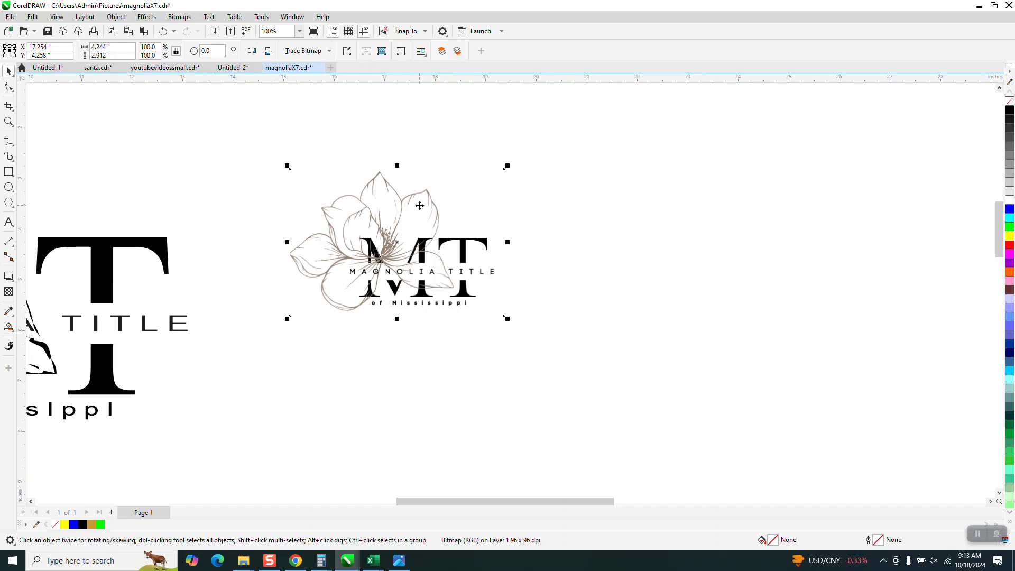
Trace the cropped bitmap as an Outline Trace of type Clipart at maximum detail and nudge the trace 5 inches to the right
{"action": "left_click", "coordinate": [9, 121]}
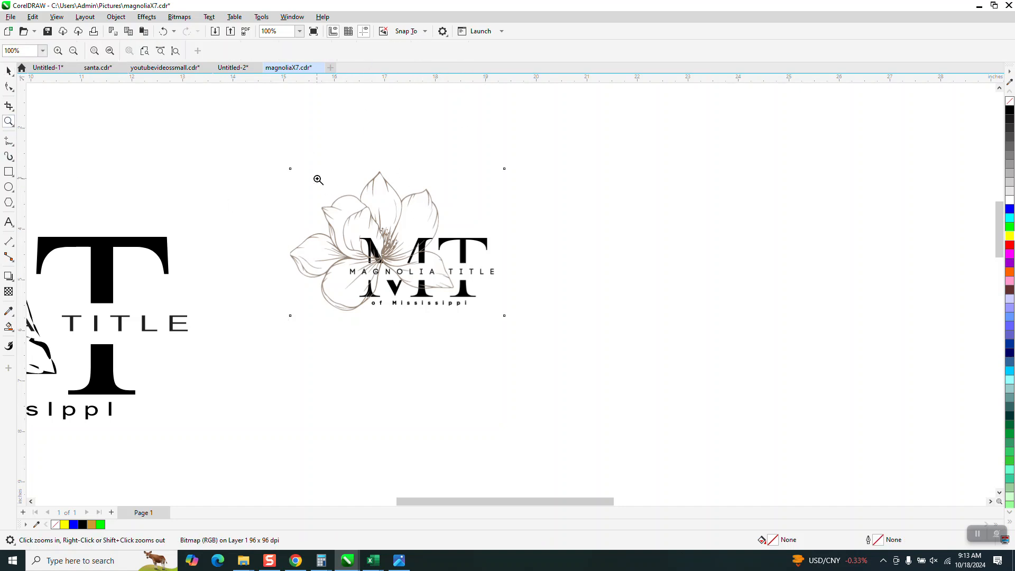
{"action": "left_click_drag", "start_coordinate": [312, 172], "coordinate": [500, 308]}
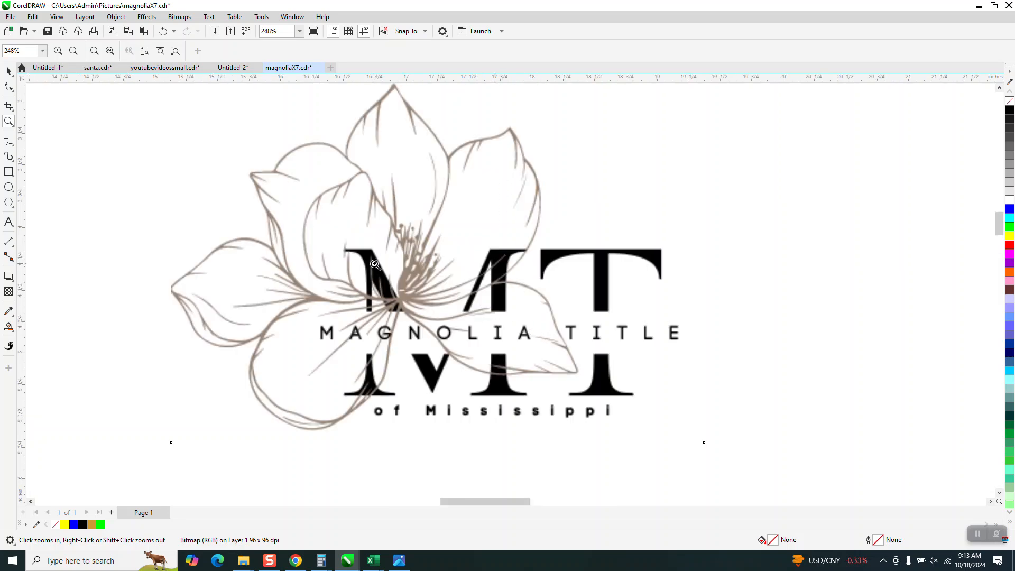
{"action": "left_click", "coordinate": [440, 345]}
{"action": "scroll", "coordinate": [430, 284], "scroll_direction": "down", "scroll_amount": 8}
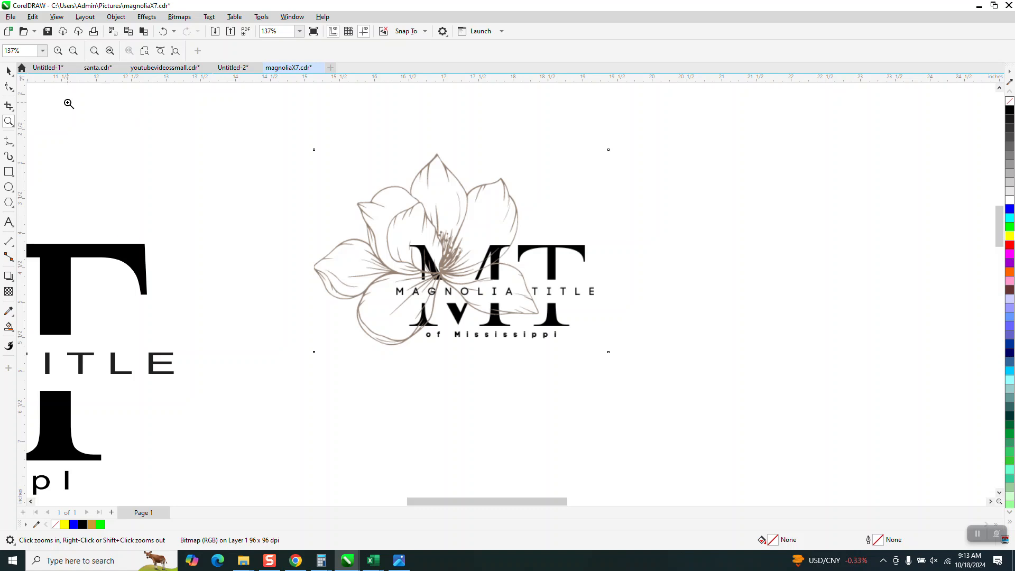
{"action": "left_click", "coordinate": [9, 71]}
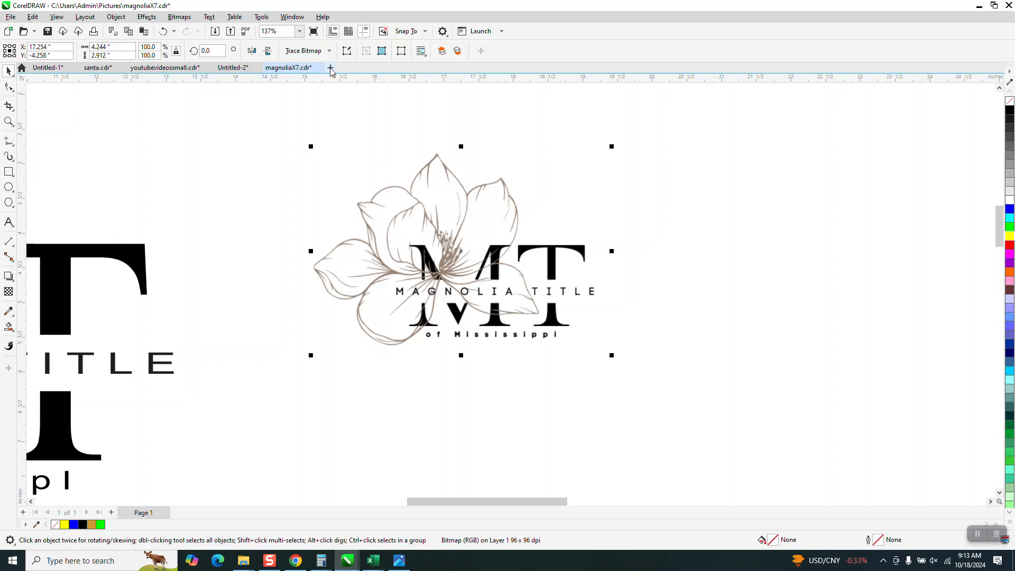
{"action": "left_click", "coordinate": [328, 52]}
{"action": "mouse_move", "coordinate": [324, 91]}
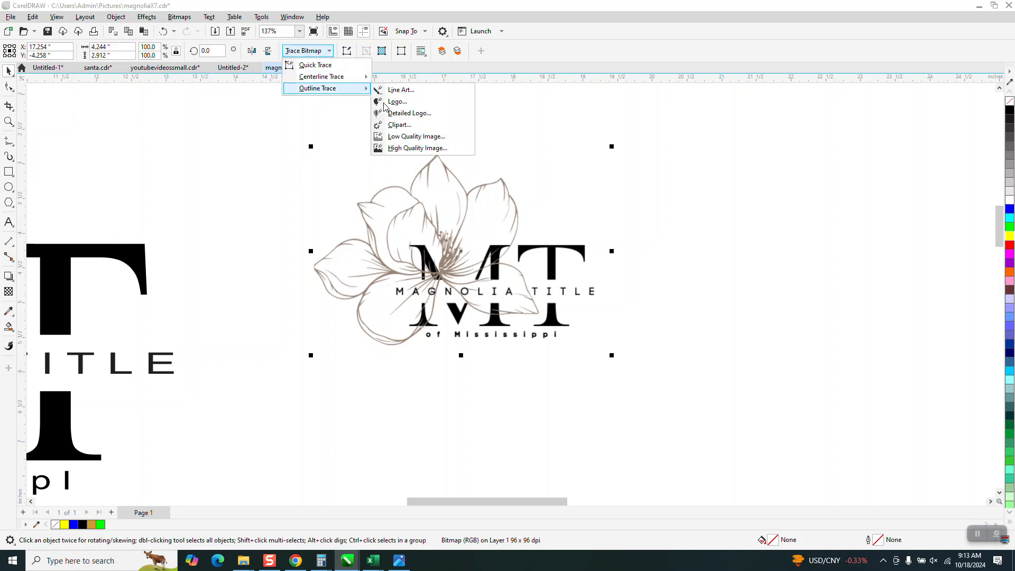
{"action": "left_click", "coordinate": [392, 128]}
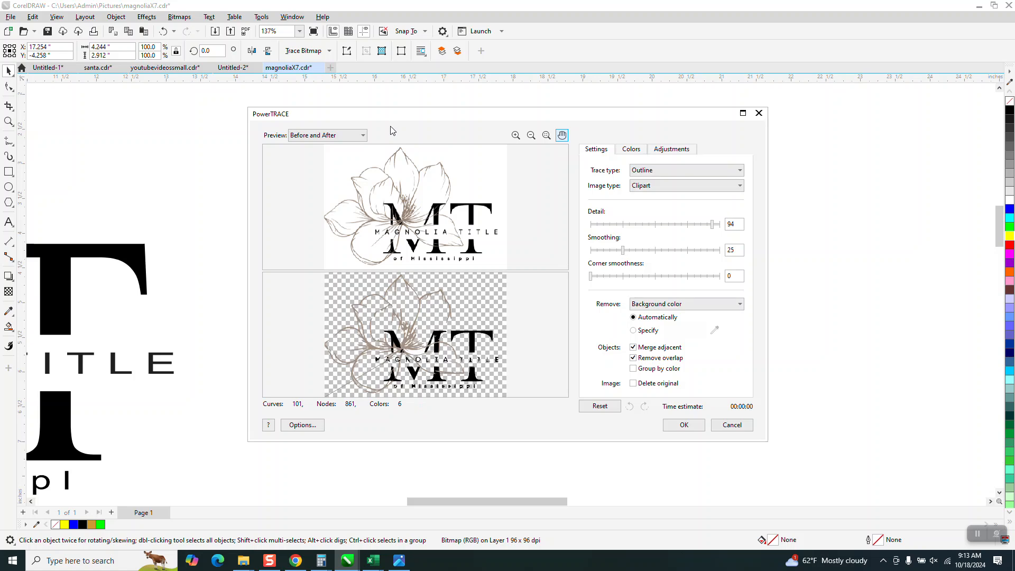
{"action": "left_click_drag", "start_coordinate": [713, 226], "coordinate": [721, 226]}
{"action": "left_click", "coordinate": [684, 424]}
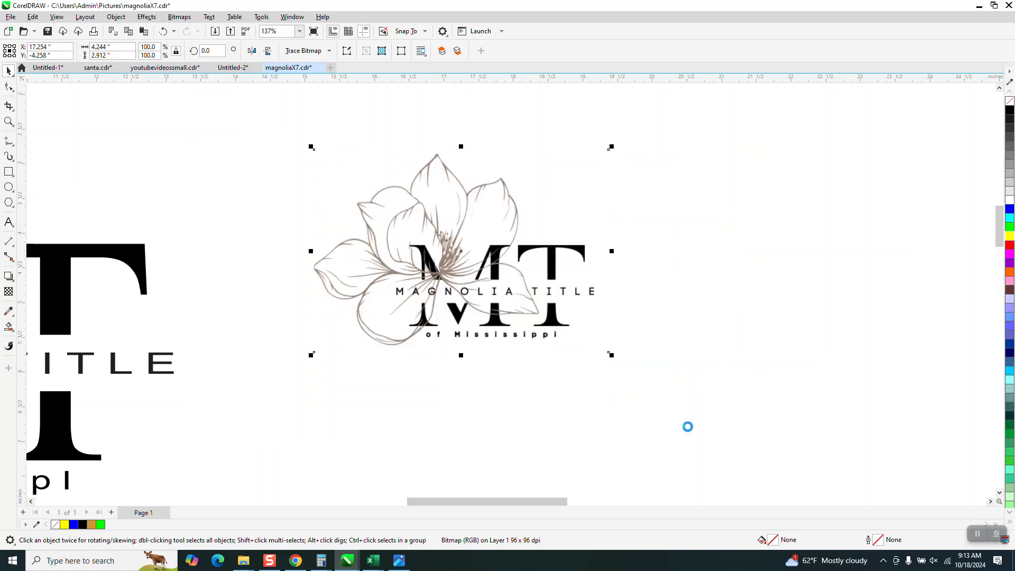
{"action": "key", "text": "Right"}
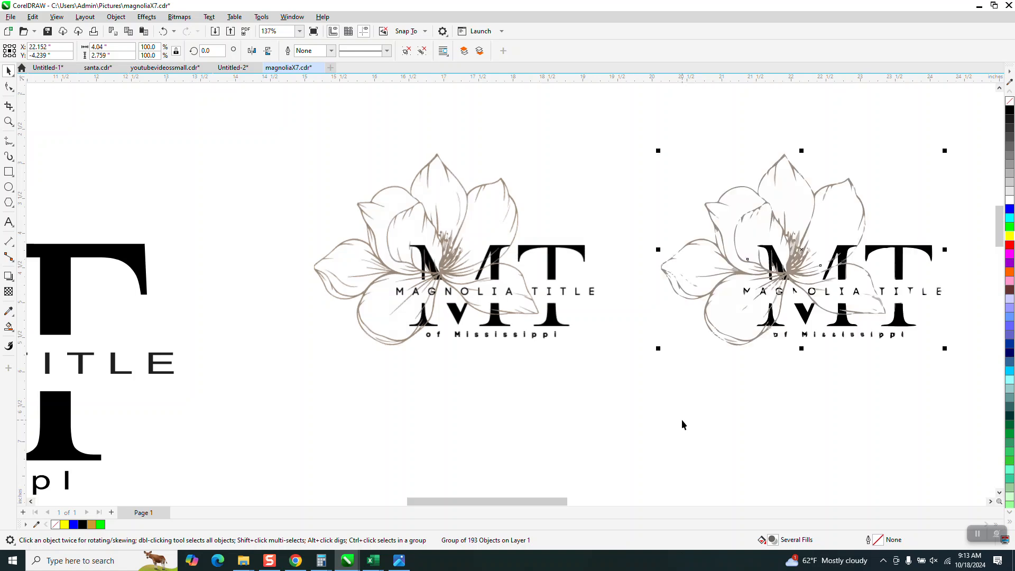
Try a yellow fill on the whole traced logo group and undo it
{"action": "scroll", "coordinate": [181, 178], "scroll_direction": "down", "scroll_amount": 1}
{"action": "scroll", "coordinate": [181, 183], "scroll_direction": "down", "scroll_amount": 1}
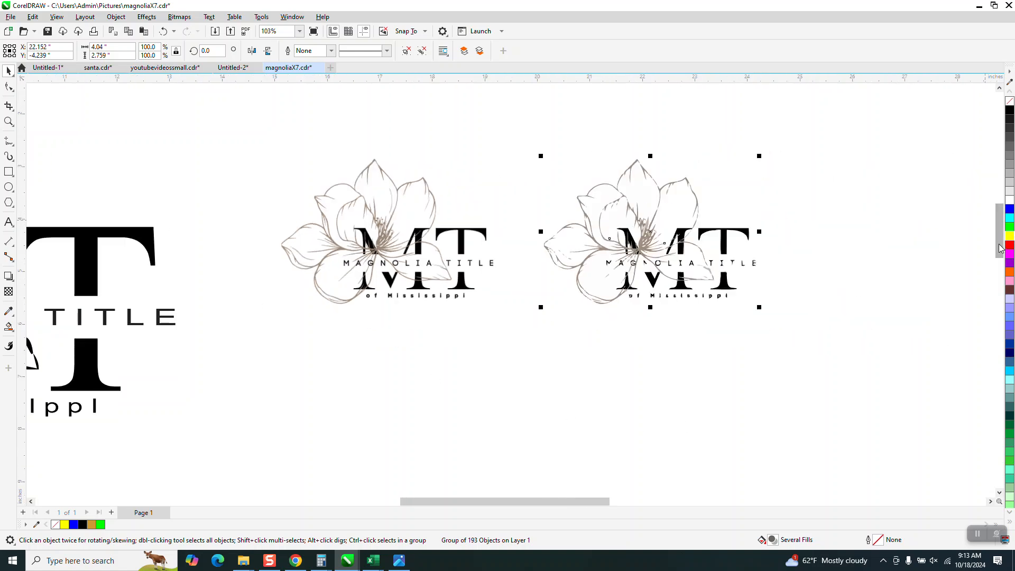
{"action": "left_click", "coordinate": [1010, 236]}
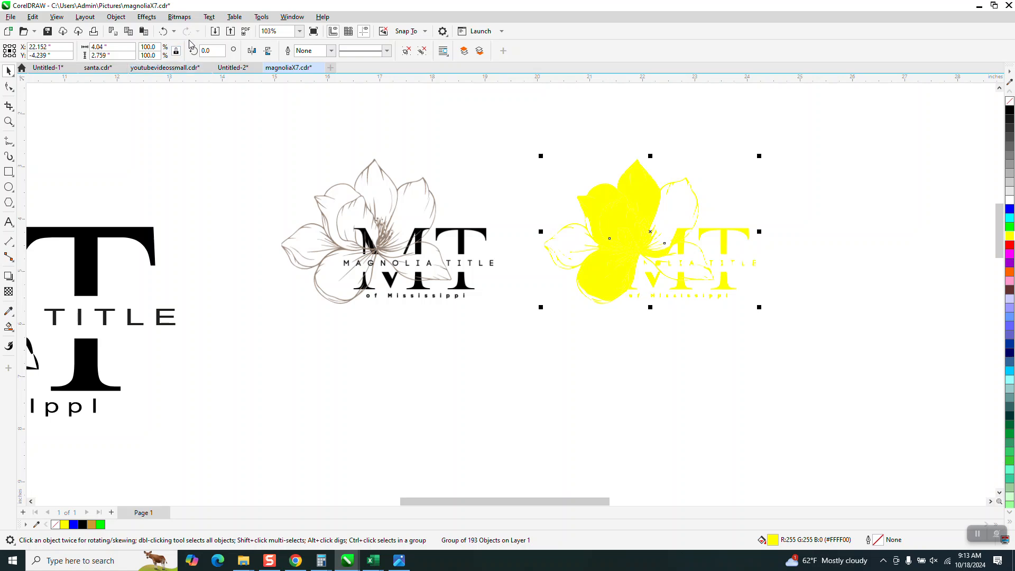
{"action": "key", "text": "ctrl+z"}
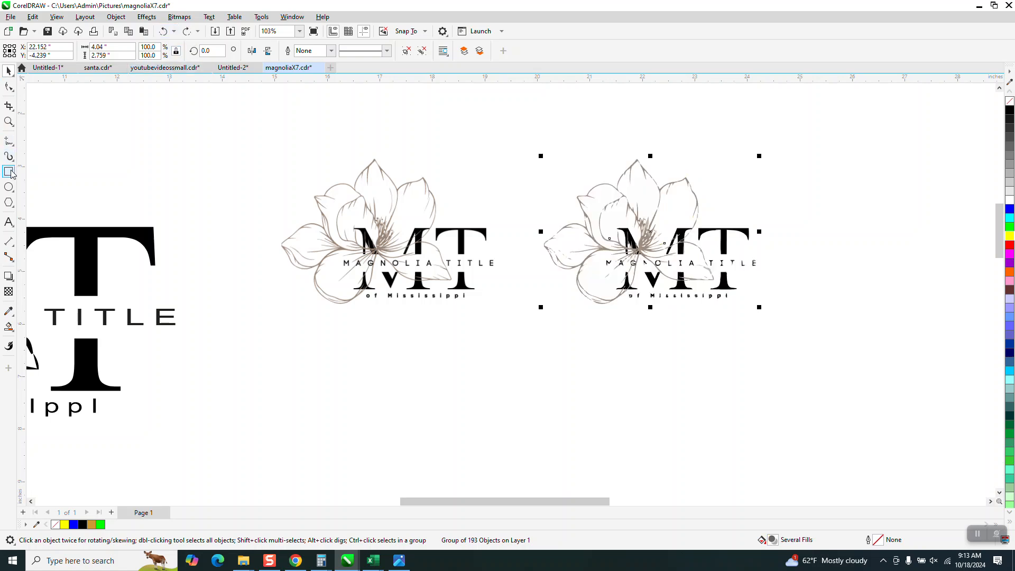
Place a yellow-filled rectangle, about 6.7 by 3.55 inches, around the traced logo and send it to the back of the page
{"action": "left_click_drag", "start_coordinate": [490, 147], "coordinate": [841, 333]}
{"action": "left_click", "coordinate": [1009, 235]}
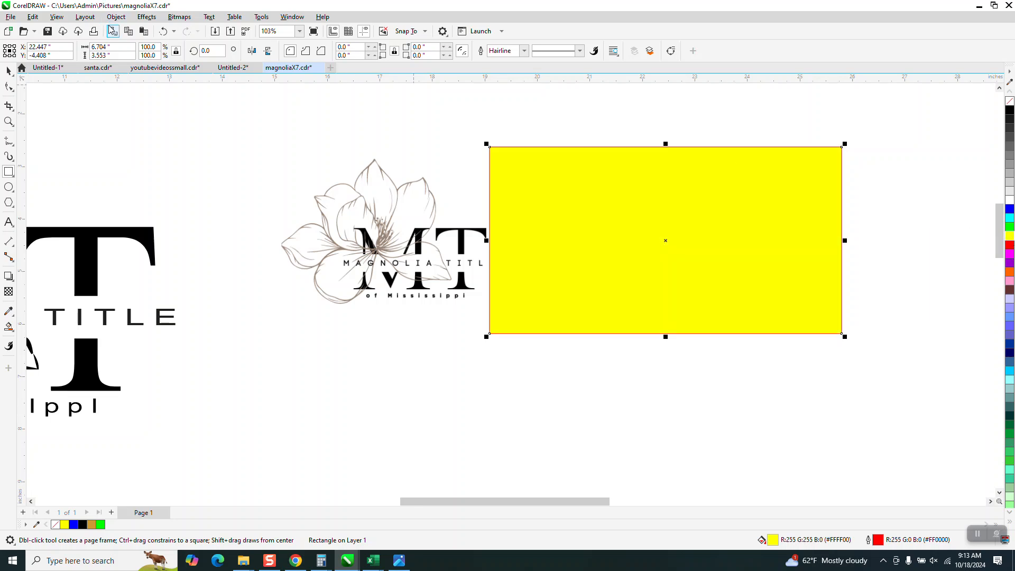
{"action": "left_click", "coordinate": [116, 17]}
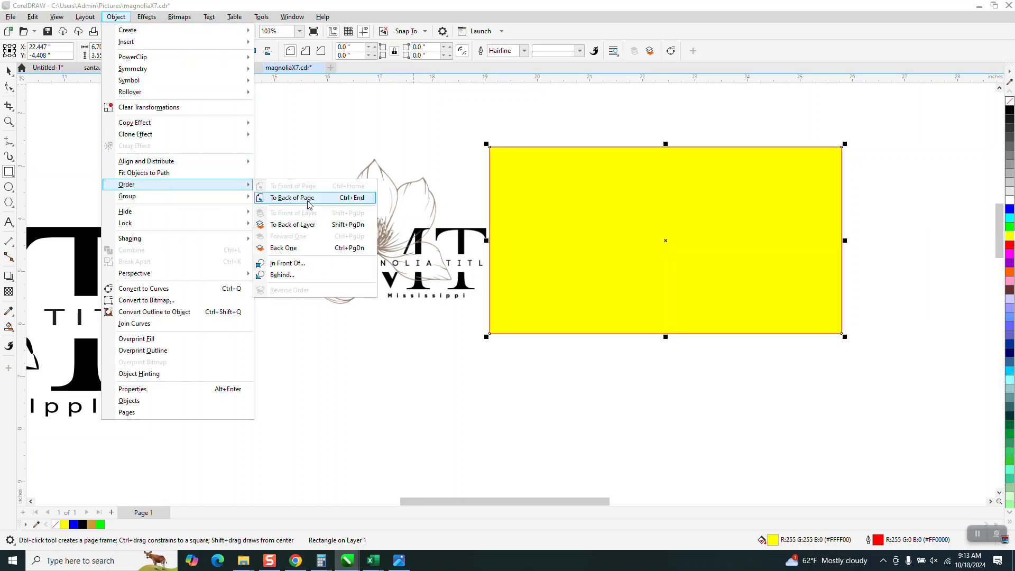
{"action": "left_click", "coordinate": [304, 197]}
{"action": "left_click", "coordinate": [8, 70]}
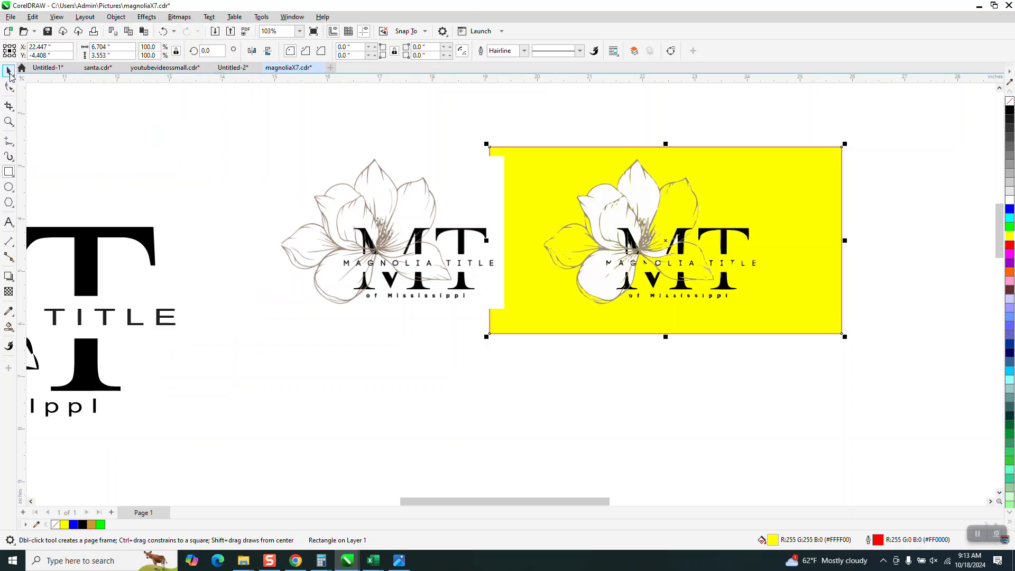
Delete the yellow rectangle to check the traced logo without it, and undo the deletion
{"action": "scroll", "coordinate": [277, 256], "scroll_direction": "down", "scroll_amount": 1}
{"action": "scroll", "coordinate": [281, 182], "scroll_direction": "down", "scroll_amount": 2}
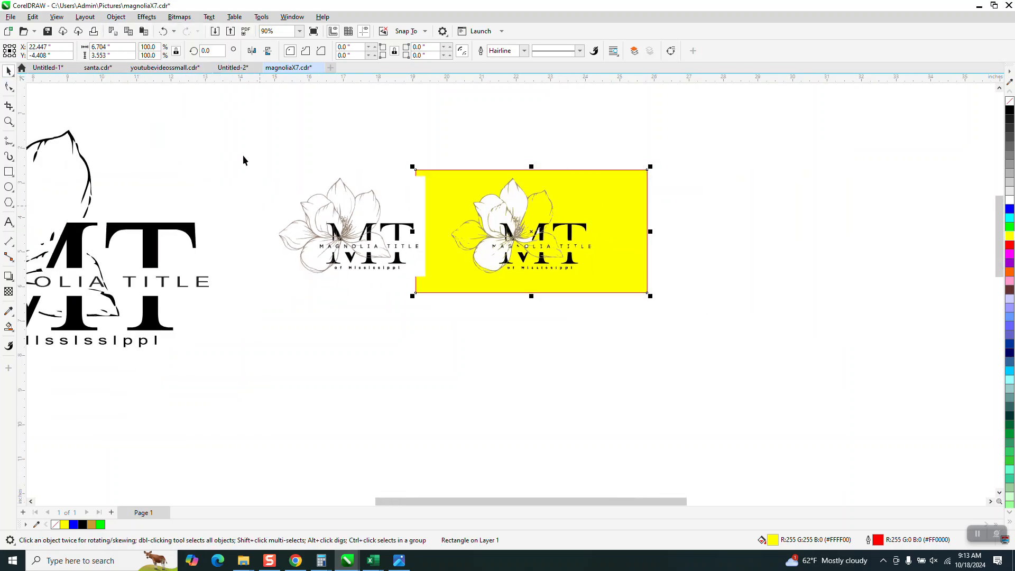
{"action": "left_click", "coordinate": [8, 121]}
{"action": "left_click_drag", "start_coordinate": [414, 154], "coordinate": [777, 356]}
{"action": "left_click", "coordinate": [8, 70]}
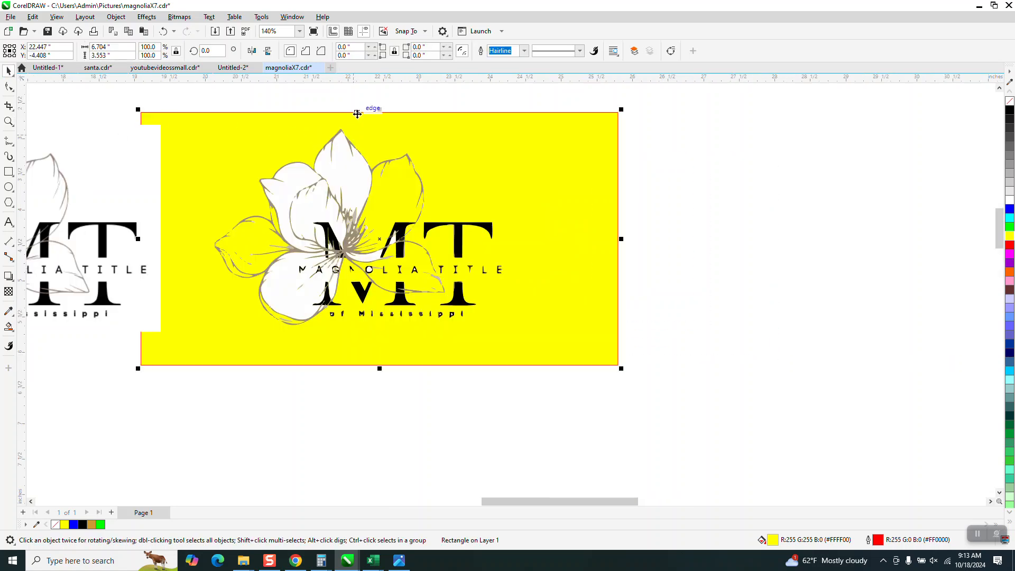
{"action": "key", "text": "Delete"}
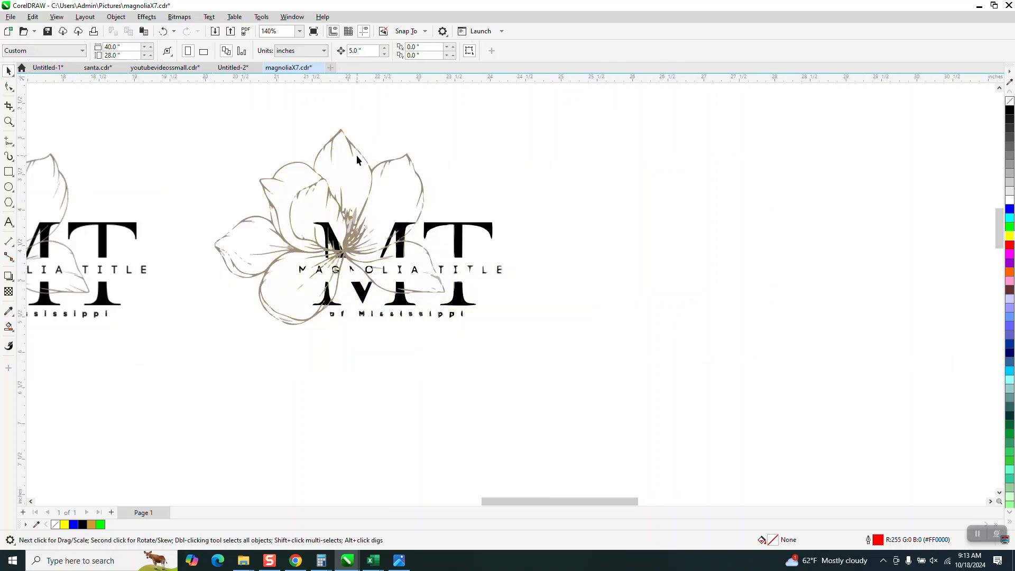
{"action": "left_click", "coordinate": [361, 152]}
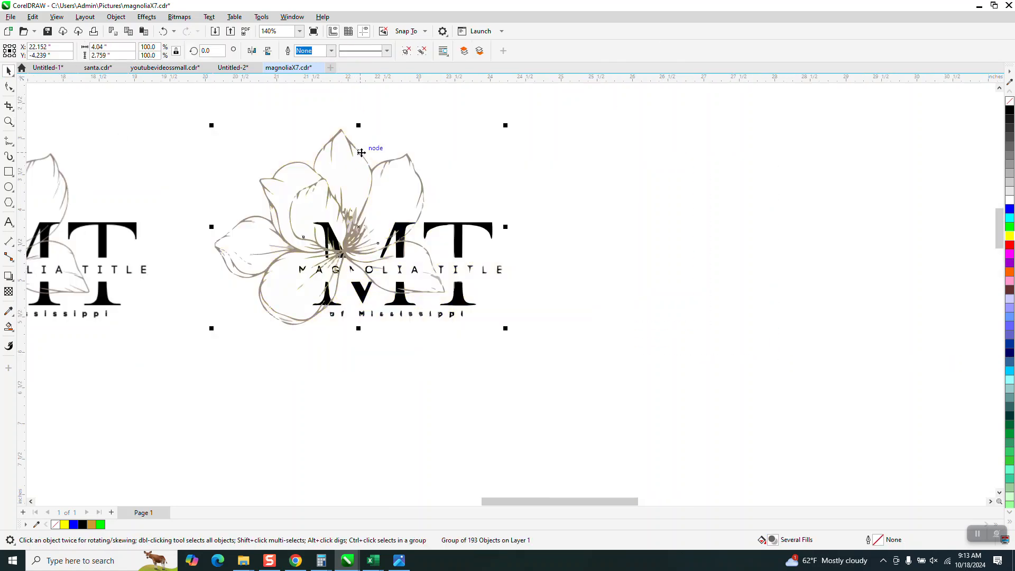
{"action": "left_click", "coordinate": [163, 31]}
Widen the yellow background rectangle to about 8.9 inches and lock it in place
{"action": "left_click_drag", "start_coordinate": [622, 243], "coordinate": [778, 239]}
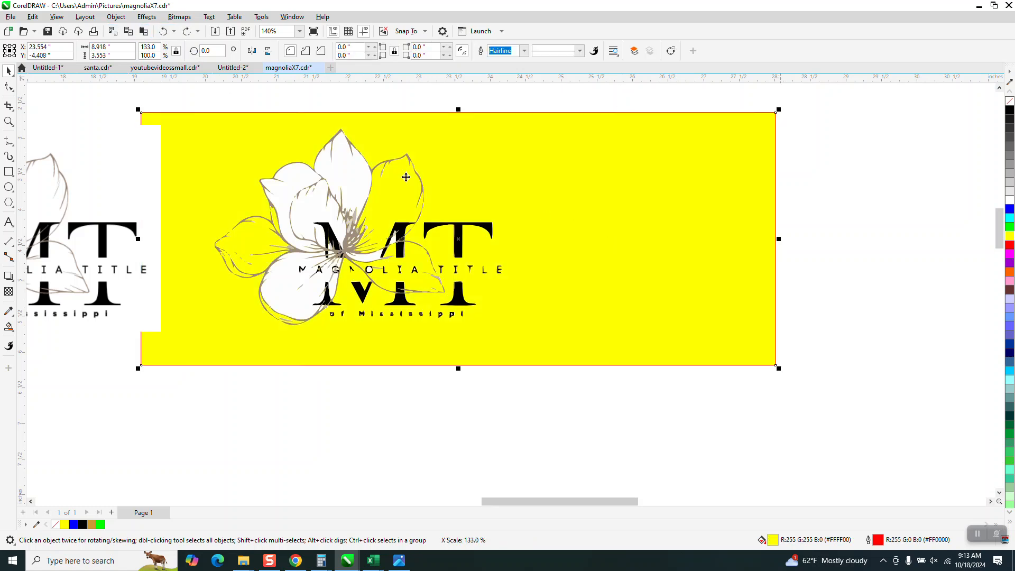
{"action": "left_click", "coordinate": [115, 17]}
{"action": "mouse_move", "coordinate": [232, 223]}
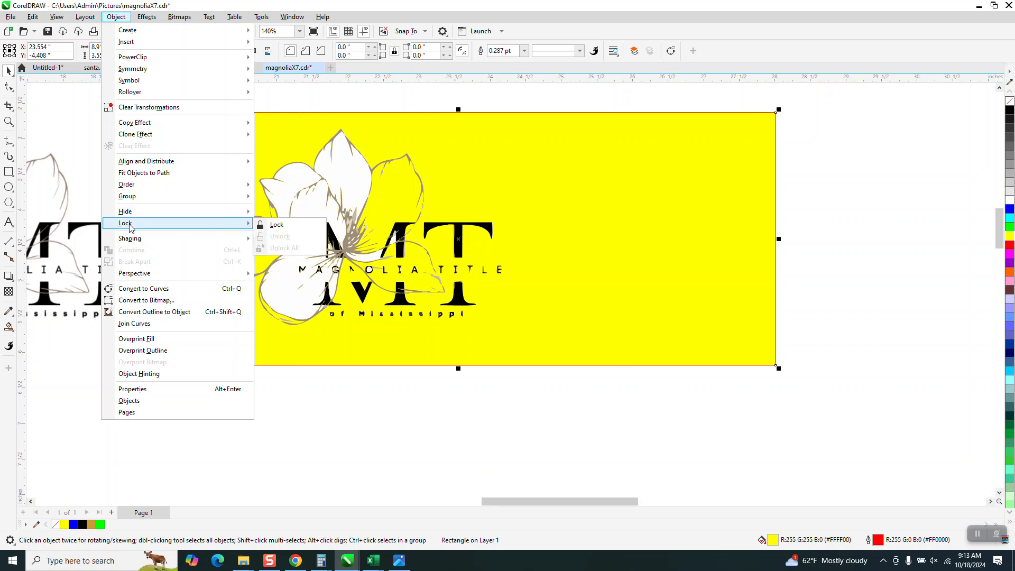
{"action": "left_click", "coordinate": [277, 225]}
{"action": "left_click", "coordinate": [328, 396]}
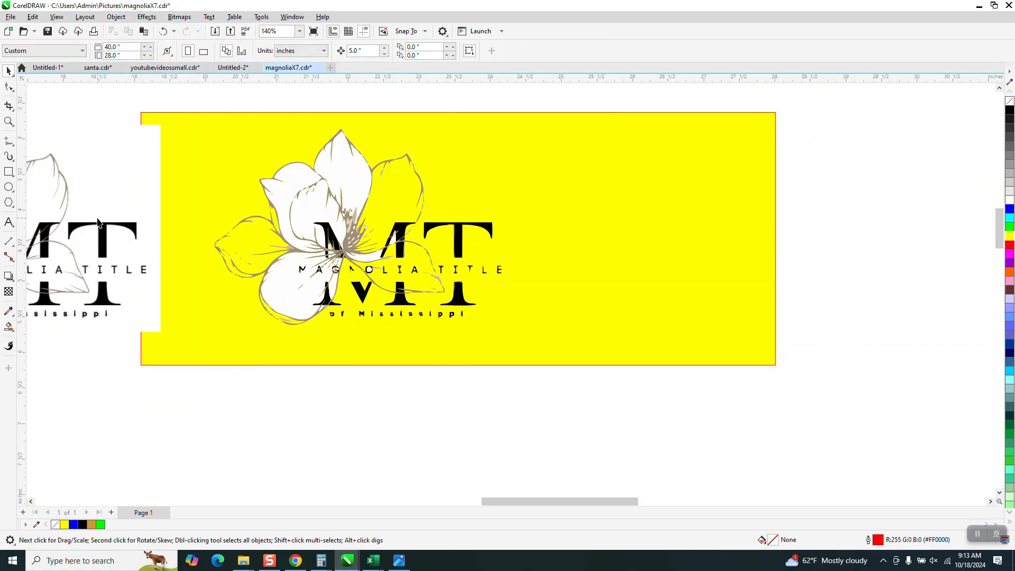
Ungroup the traced logo into individual curves
{"action": "left_click", "coordinate": [300, 189]}
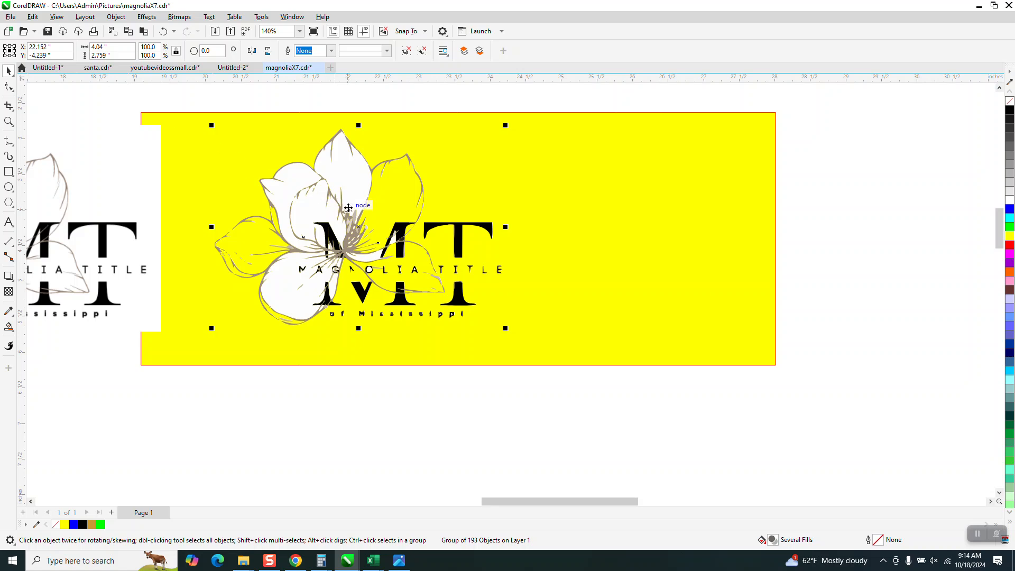
{"action": "left_click", "coordinate": [117, 18]}
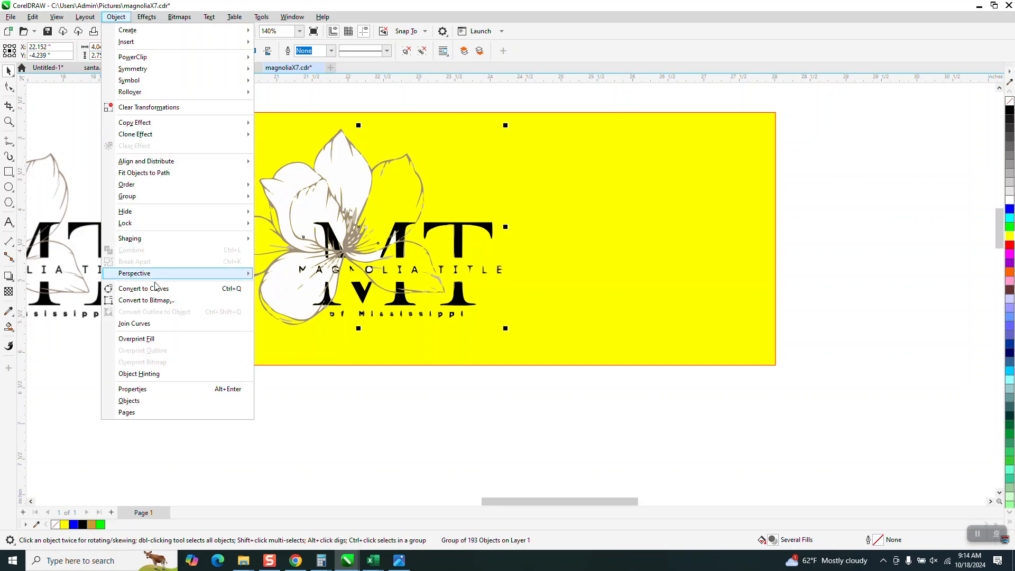
{"action": "mouse_move", "coordinate": [143, 201]}
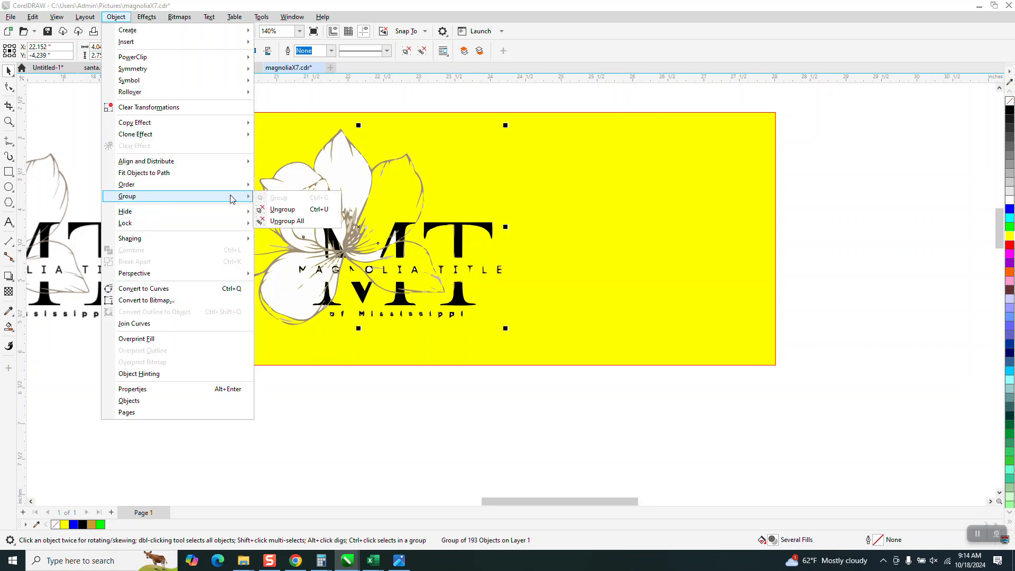
{"action": "left_click", "coordinate": [277, 209]}
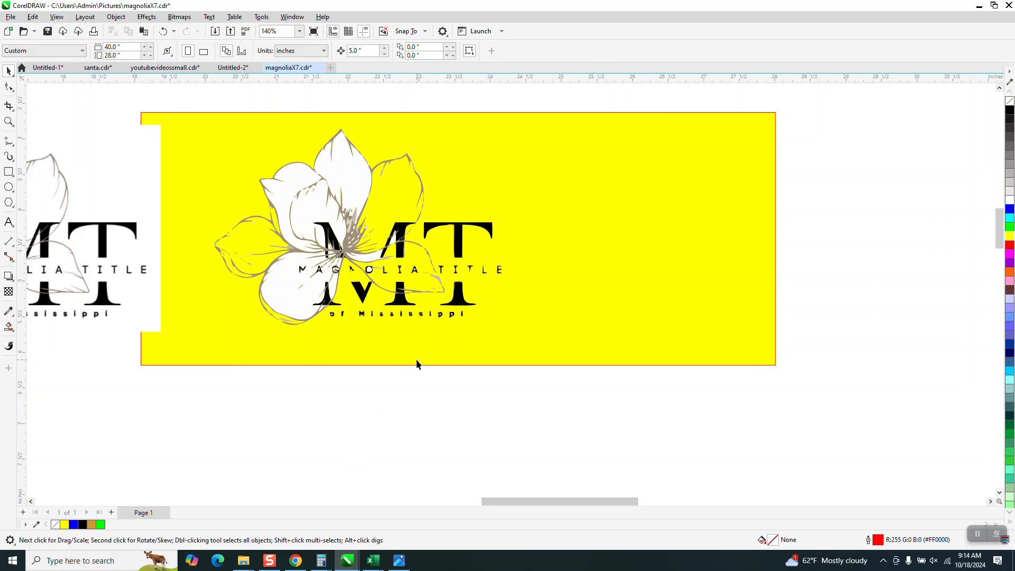
{"action": "left_click", "coordinate": [420, 180]}
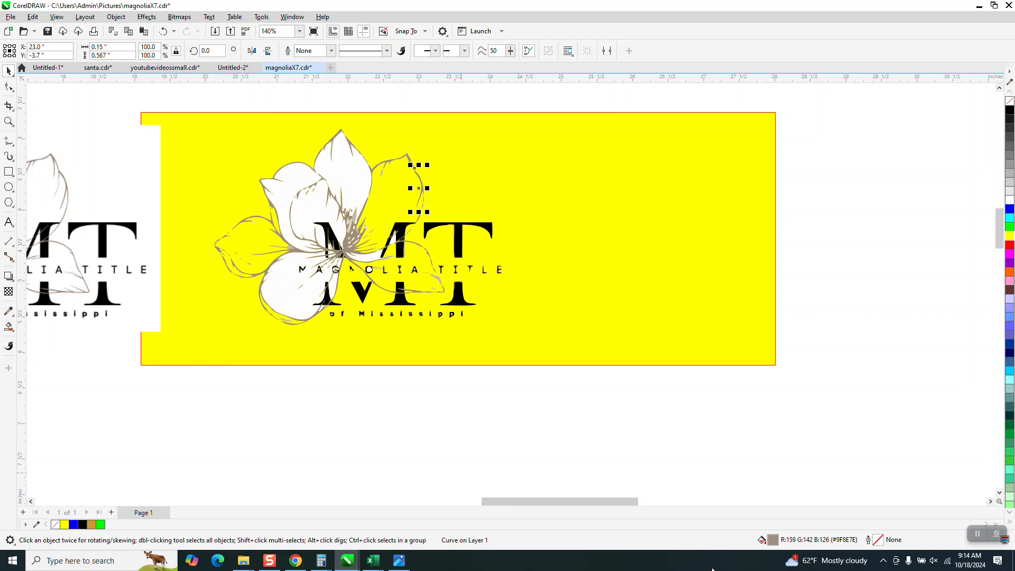
Find all objects matching the properties of a taupe flower outline curve on the top petal and group them
{"action": "left_click", "coordinate": [350, 146]}
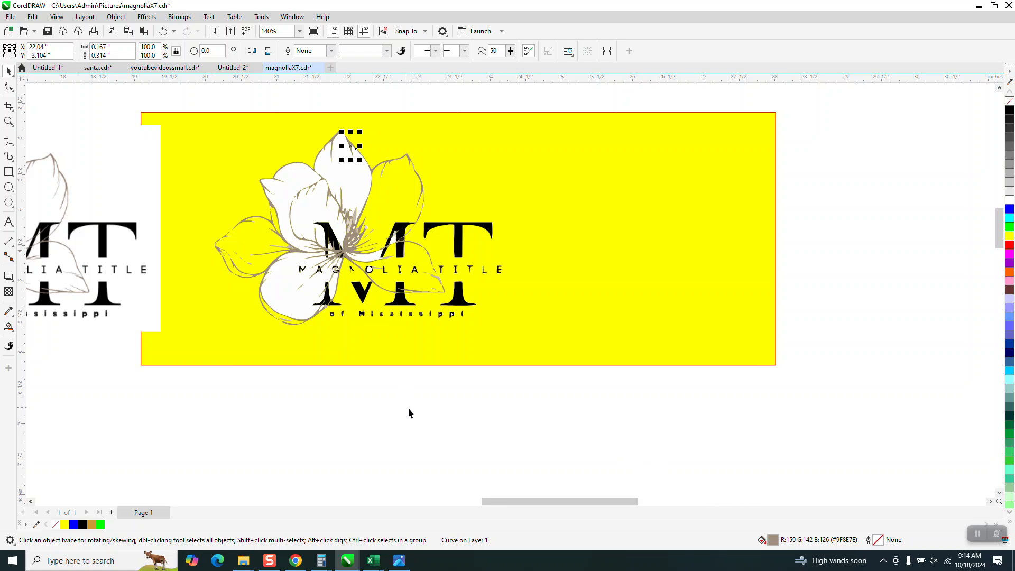
{"action": "left_click", "coordinate": [33, 17]}
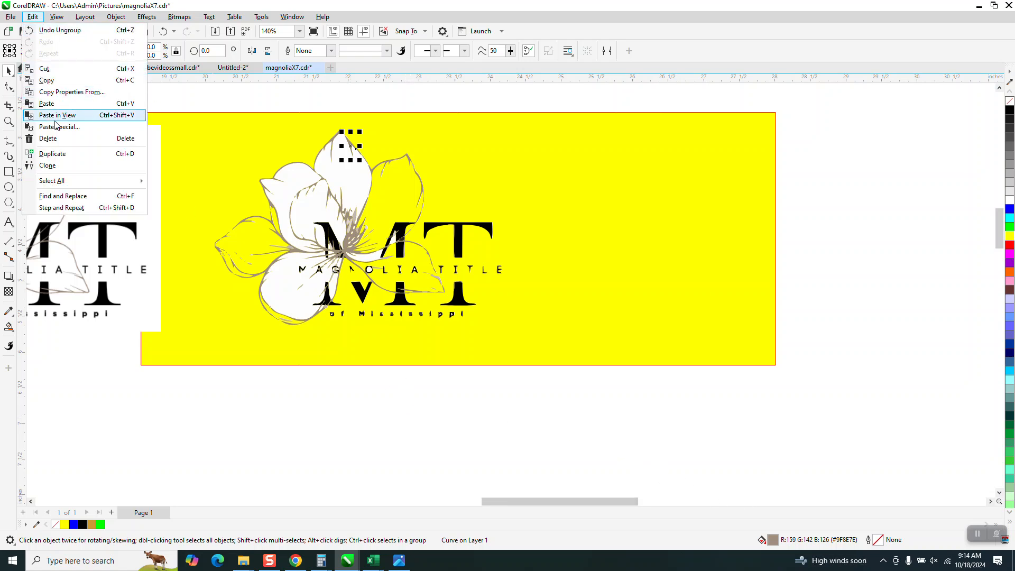
{"action": "left_click", "coordinate": [63, 196]}
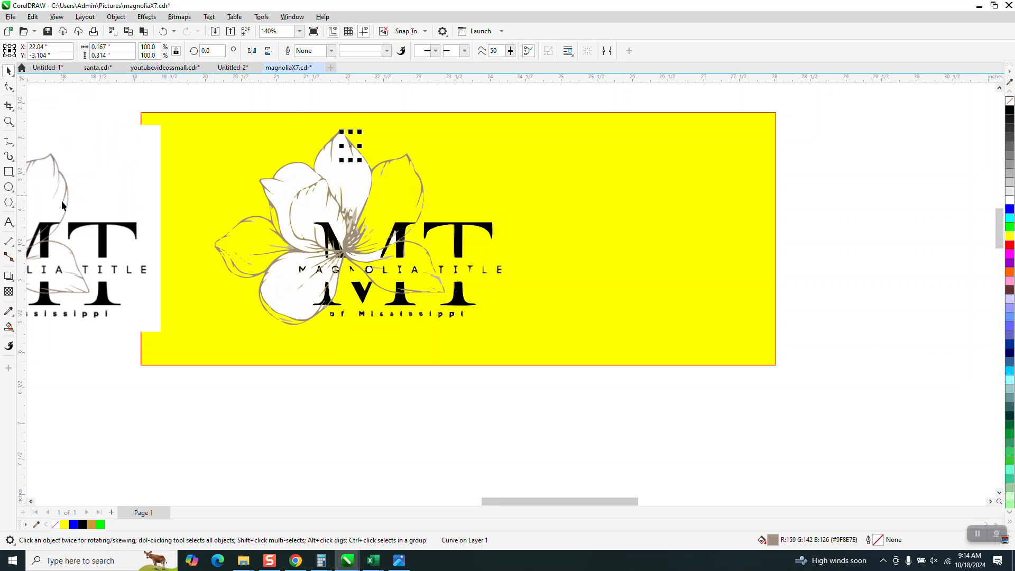
{"action": "left_click", "coordinate": [881, 286]}
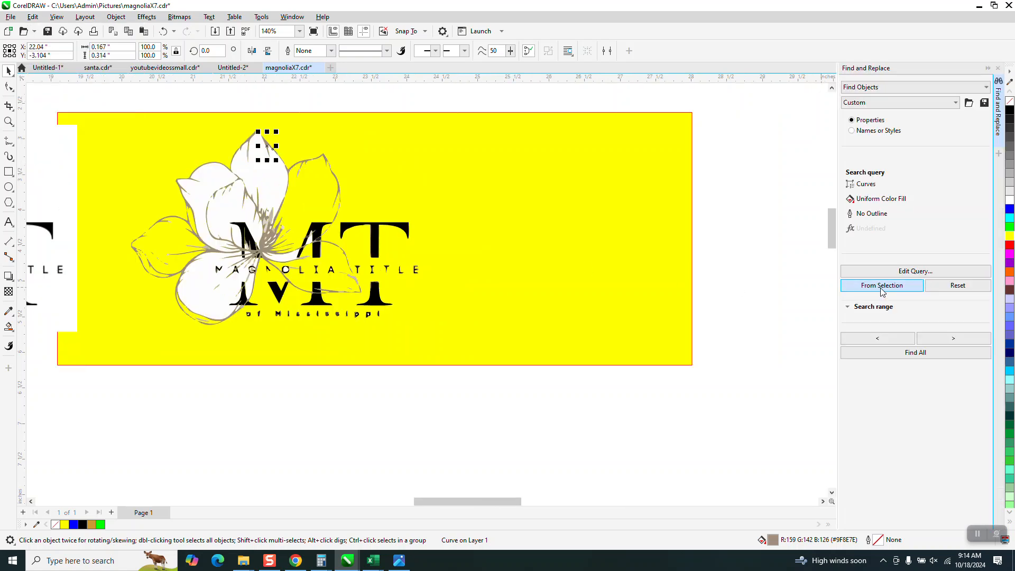
{"action": "left_click", "coordinate": [919, 353]}
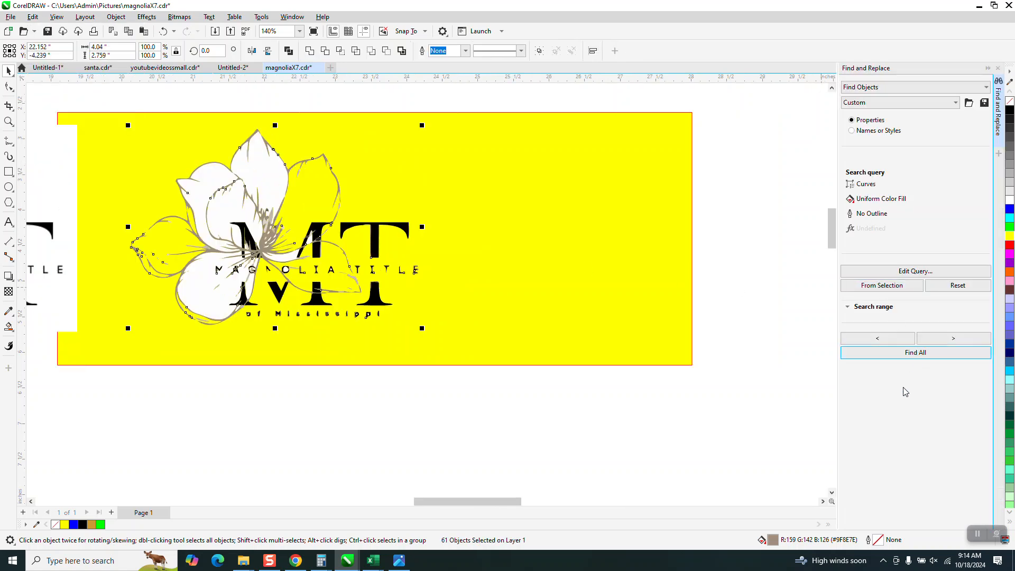
{"action": "key", "text": "ctrl+g"}
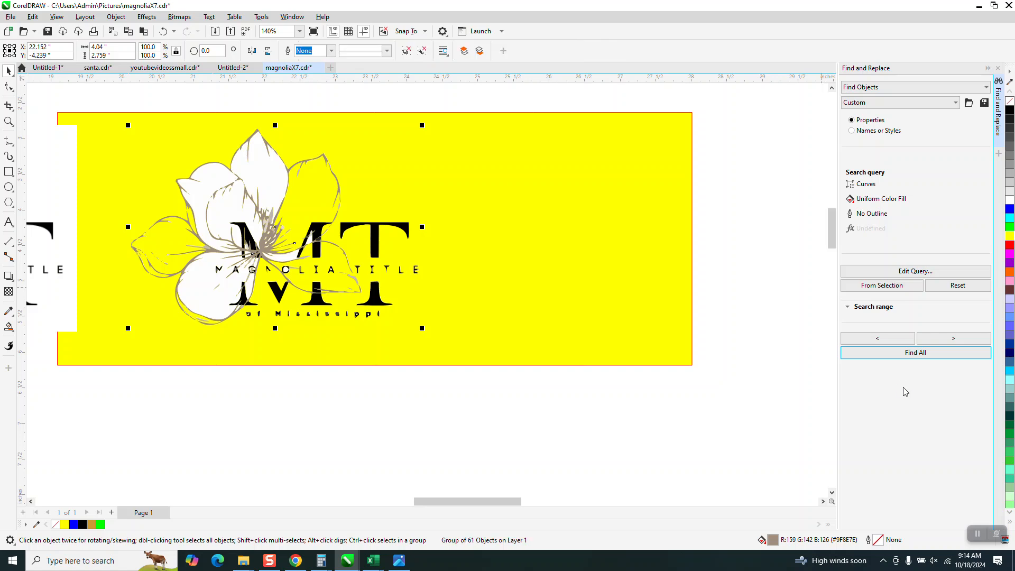
{"action": "left_click", "coordinate": [388, 409]}
Nudge the grouped taupe flower outline 5 inches to the right, away from the white areas and black lettering
{"action": "left_click", "coordinate": [267, 143]}
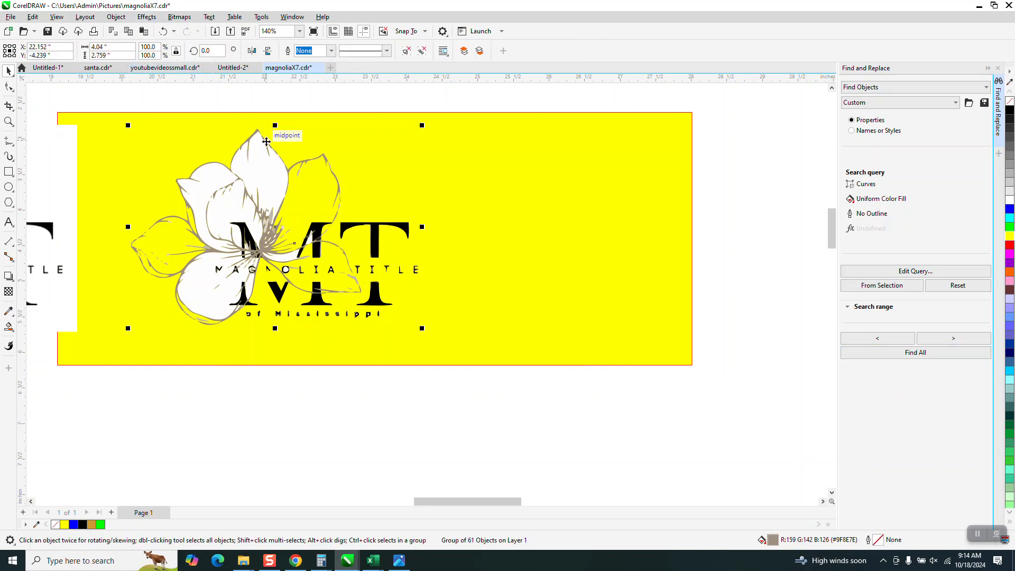
{"action": "key", "text": "Right"}
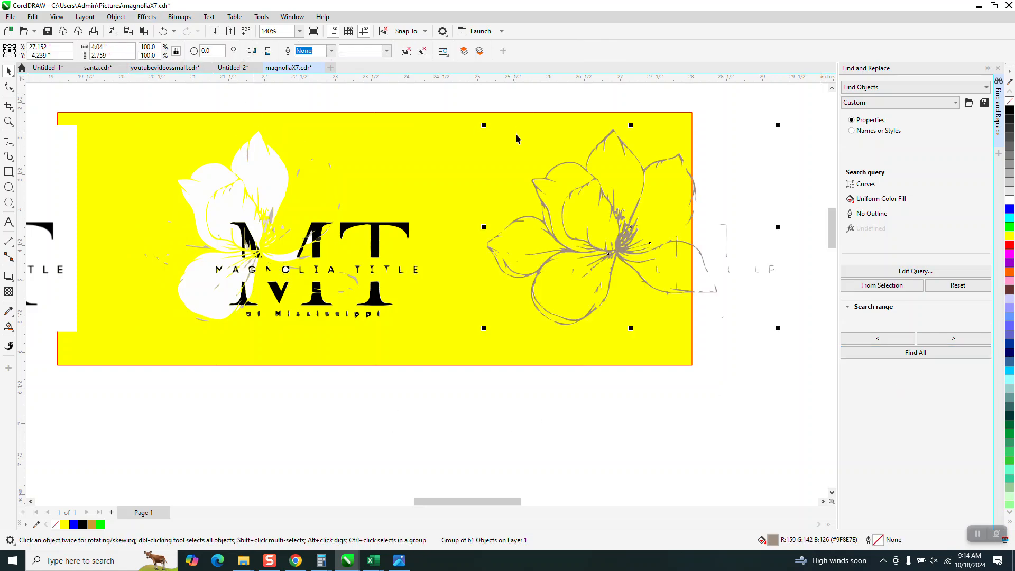
{"action": "left_click", "coordinate": [695, 335]}
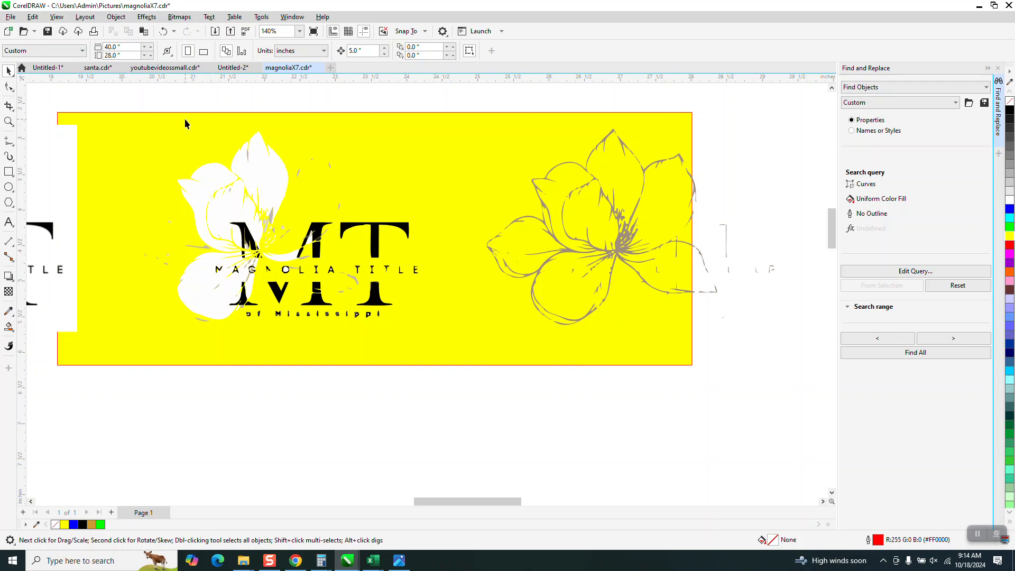
Unlock the yellow background rectangle and widen it to about 10.3 inches to cover the separated flower outline
{"action": "left_click", "coordinate": [116, 16]}
{"action": "mouse_move", "coordinate": [109, 32]}
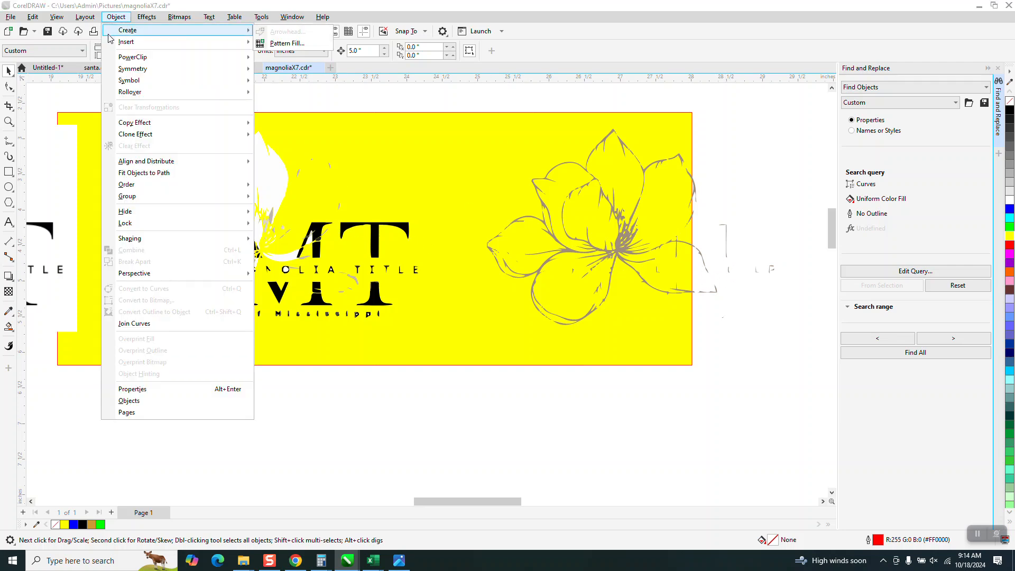
{"action": "mouse_move", "coordinate": [134, 224]}
{"action": "left_click", "coordinate": [278, 248]}
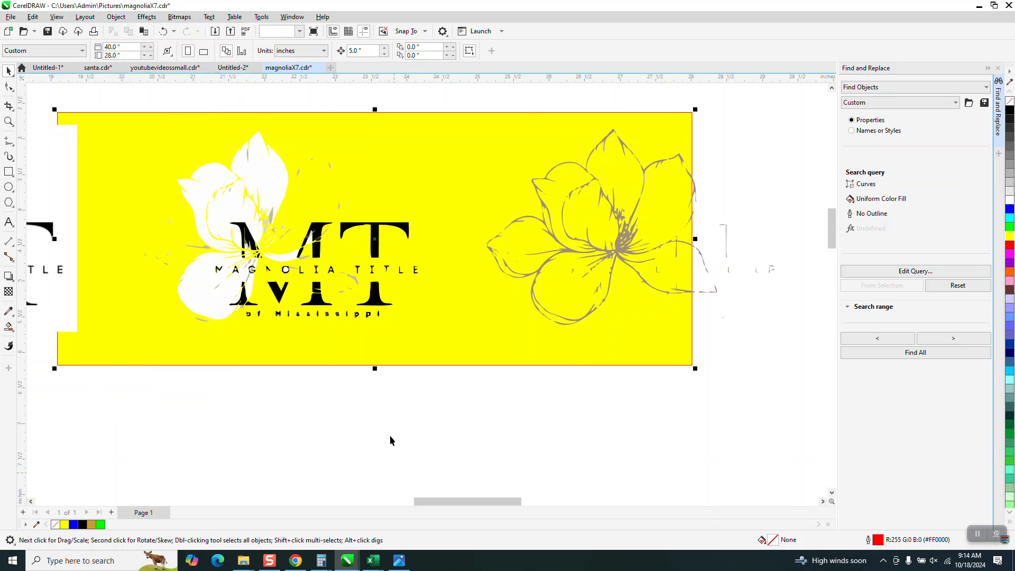
{"action": "left_click", "coordinate": [464, 175]}
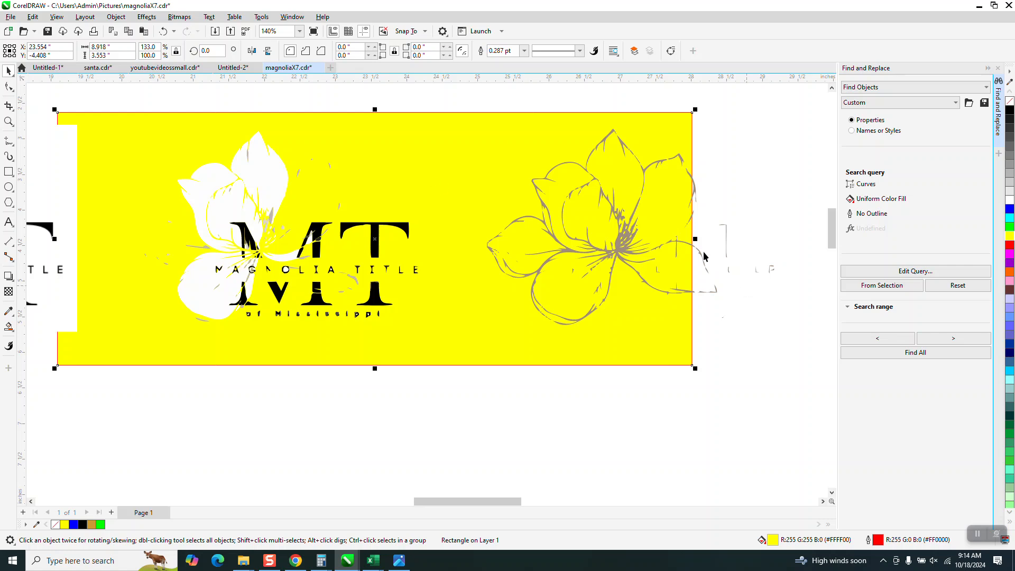
{"action": "left_click_drag", "start_coordinate": [694, 239], "coordinate": [794, 239]}
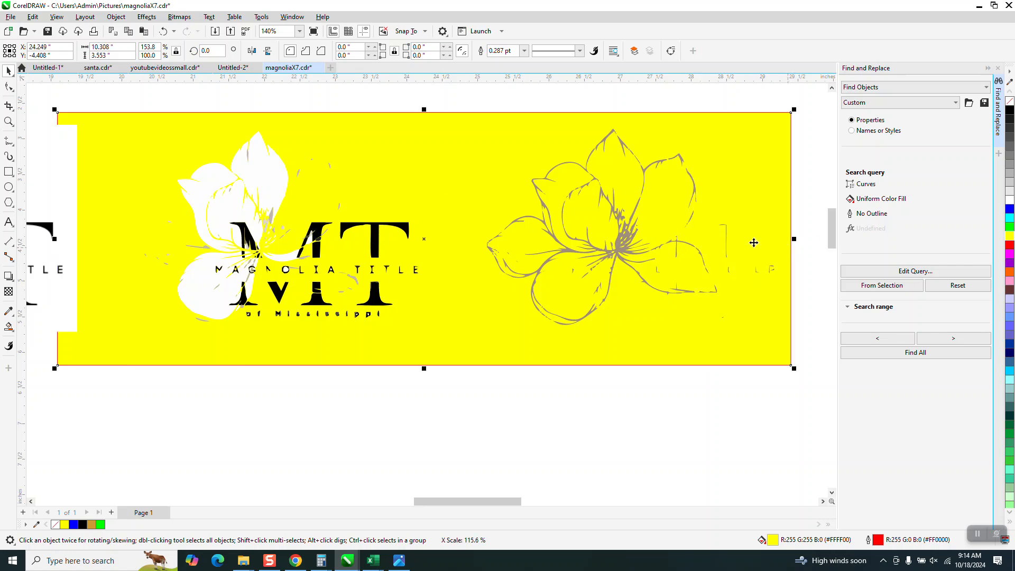
Ungroup the separated flower outline into individual curves
{"action": "left_click", "coordinate": [8, 122]}
{"action": "left_click_drag", "start_coordinate": [494, 119], "coordinate": [764, 375]}
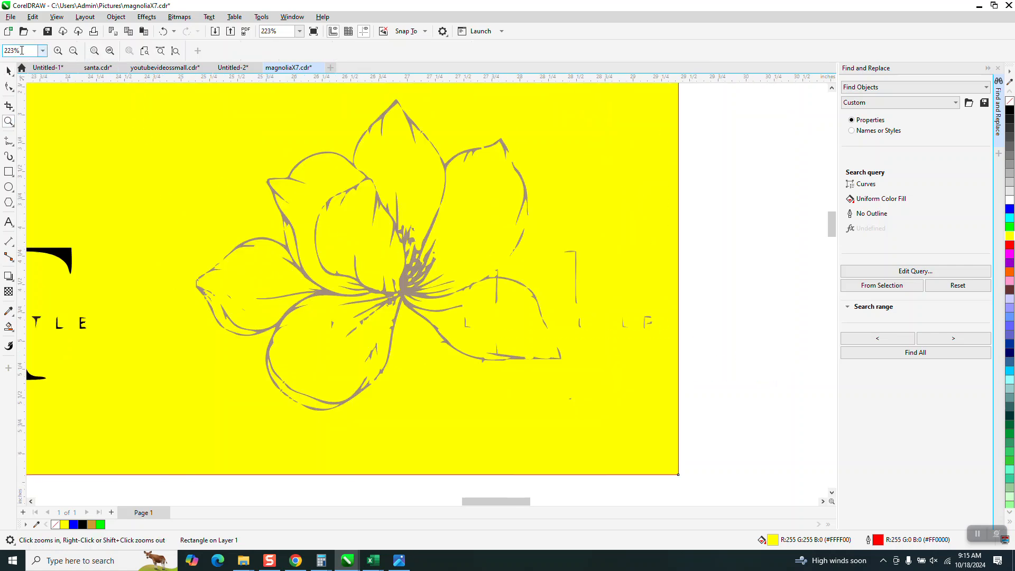
{"action": "left_click", "coordinate": [8, 70]}
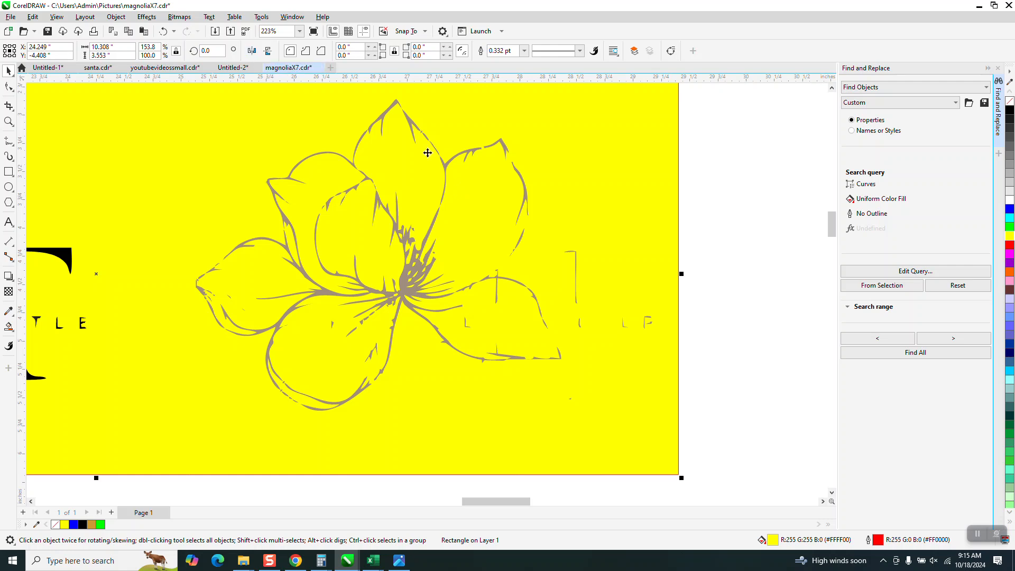
{"action": "left_click", "coordinate": [714, 222]}
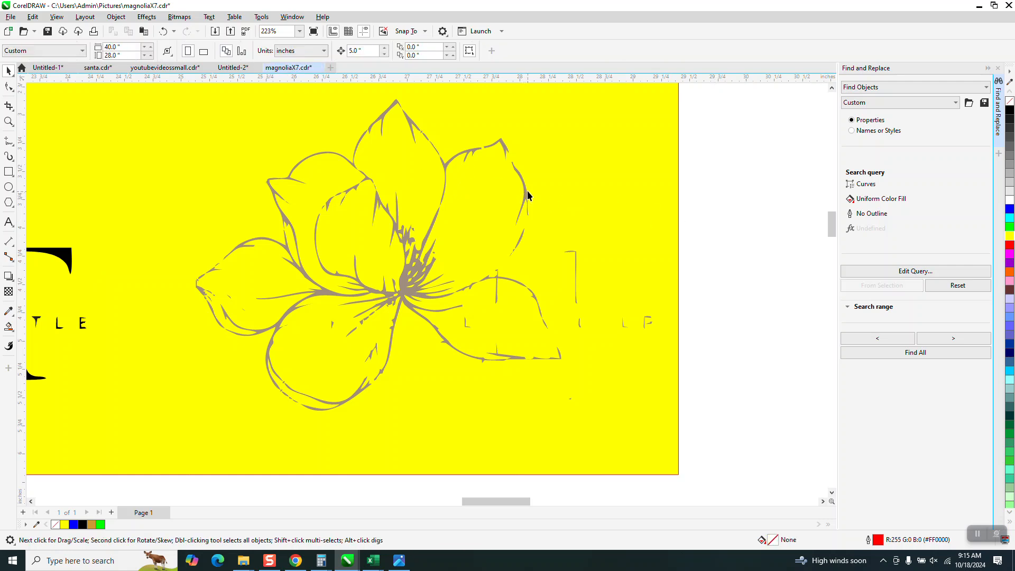
{"action": "left_click", "coordinate": [524, 193]}
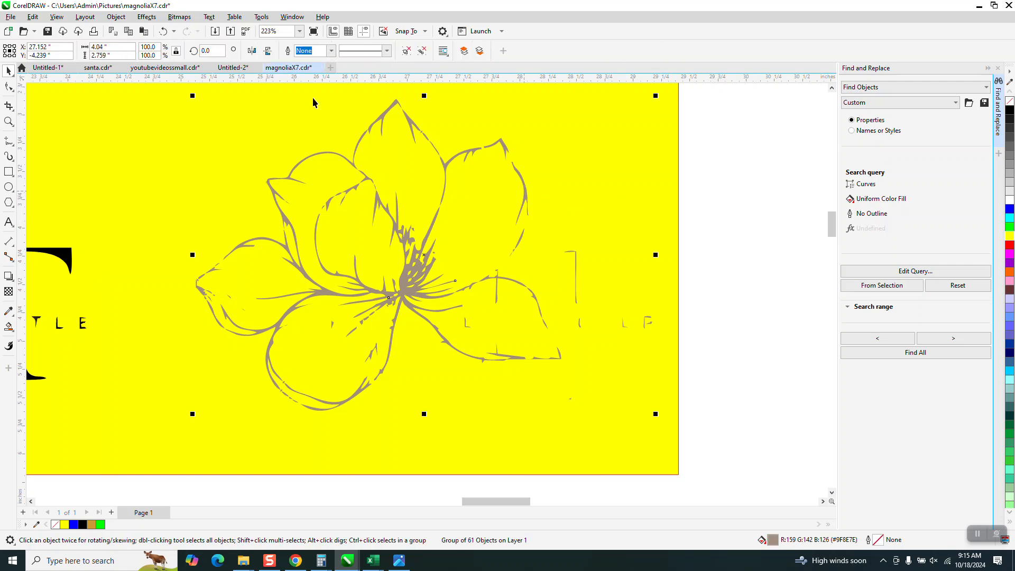
{"action": "left_click", "coordinate": [116, 16]}
{"action": "mouse_move", "coordinate": [163, 204]}
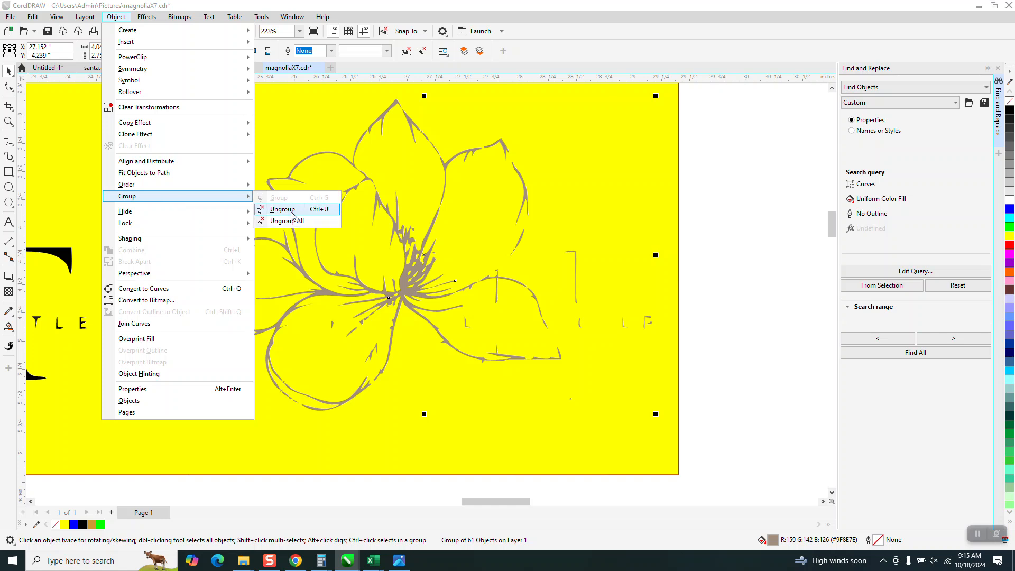
{"action": "left_click", "coordinate": [292, 211]}
Delete the stray lettering fragments and the leftover T-shaped line around the flower's lower-right petal, keeping the petal's own curve
{"action": "left_click_drag", "start_coordinate": [643, 342], "coordinate": [571, 344]}
{"action": "key", "text": "Delete"}
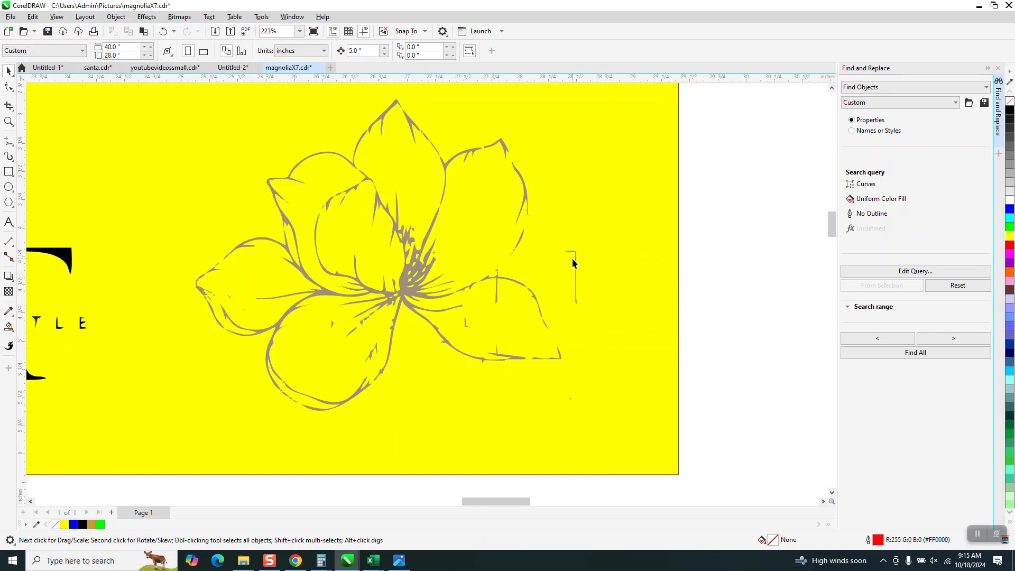
{"action": "left_click", "coordinate": [575, 264]}
{"action": "key", "text": "Delete"}
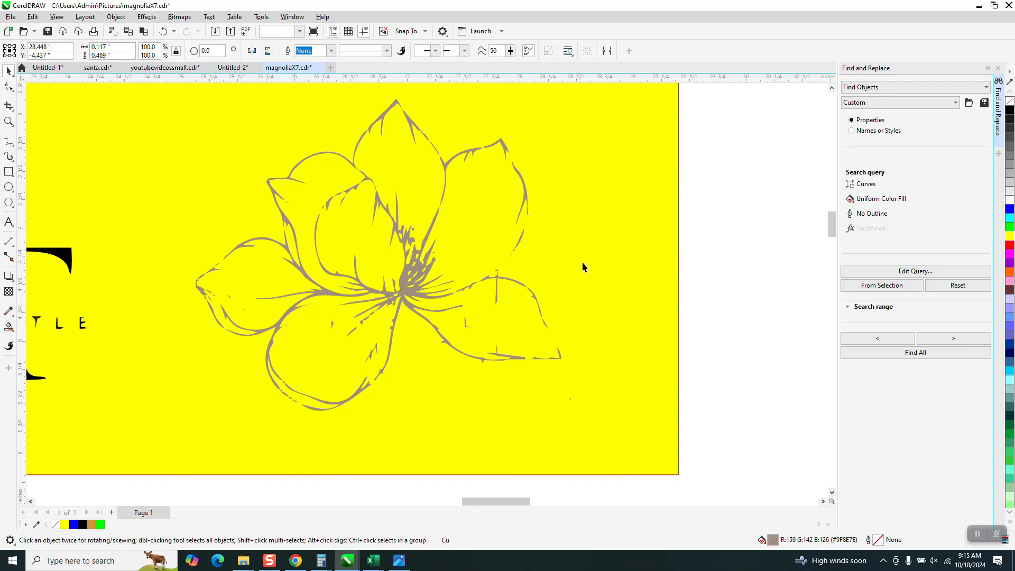
{"action": "left_click", "coordinate": [497, 295]}
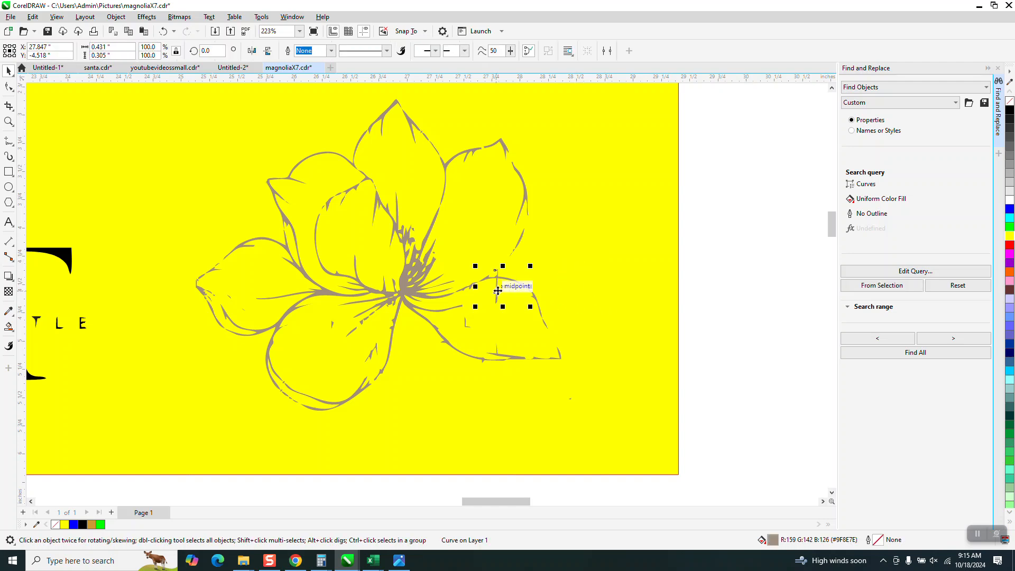
{"action": "key", "text": "Delete"}
{"action": "left_click", "coordinate": [163, 32]}
{"action": "key", "text": "Delete"}
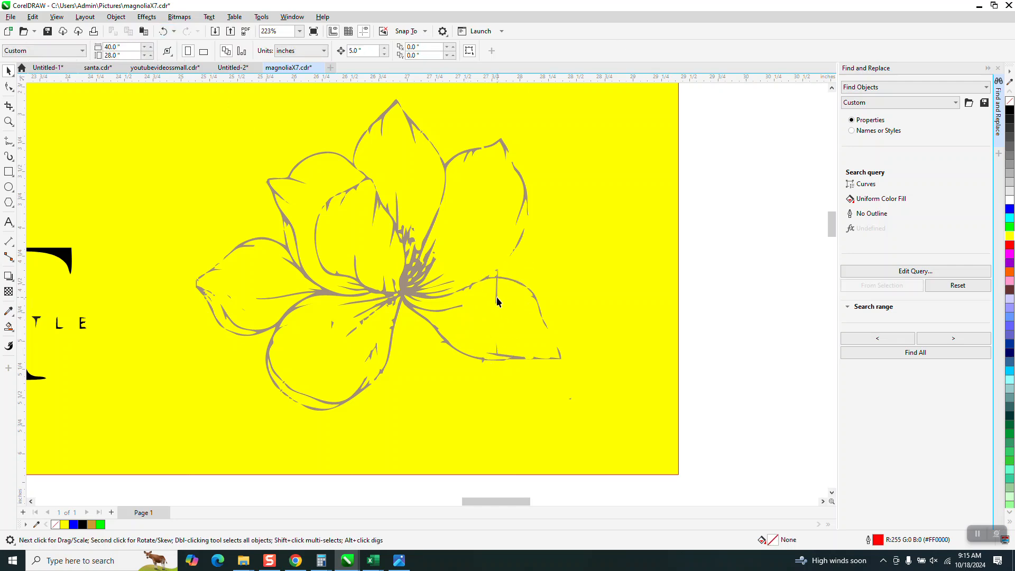
Fill all the curves of the separated flower outline with black
{"action": "scroll", "coordinate": [503, 306], "scroll_direction": "down", "scroll_amount": 1}
{"action": "left_click_drag", "start_coordinate": [693, 143], "coordinate": [665, 309]}
{"action": "left_click_drag", "start_coordinate": [382, 396], "coordinate": [255, 397]}
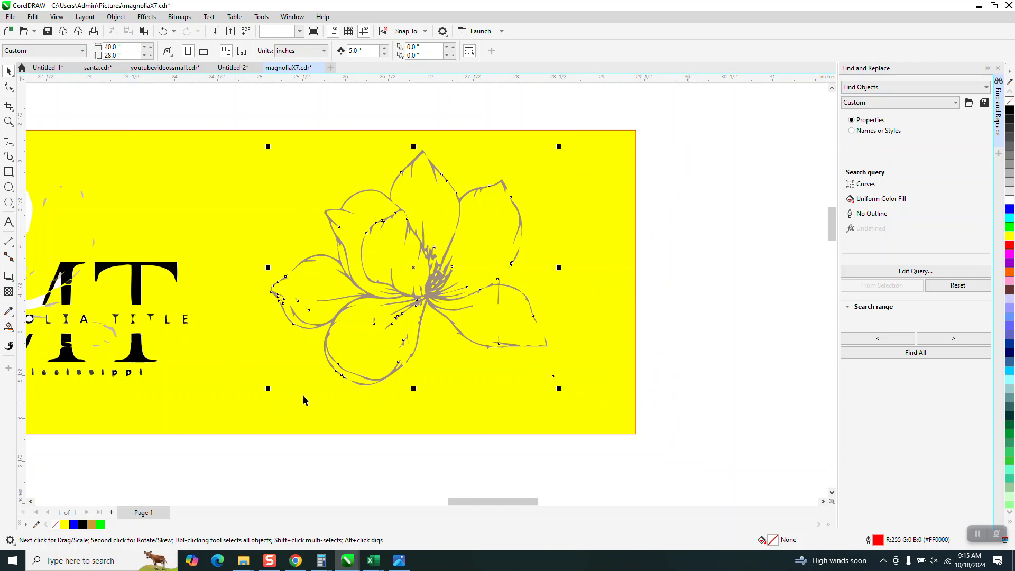
{"action": "left_click", "coordinate": [1010, 111]}
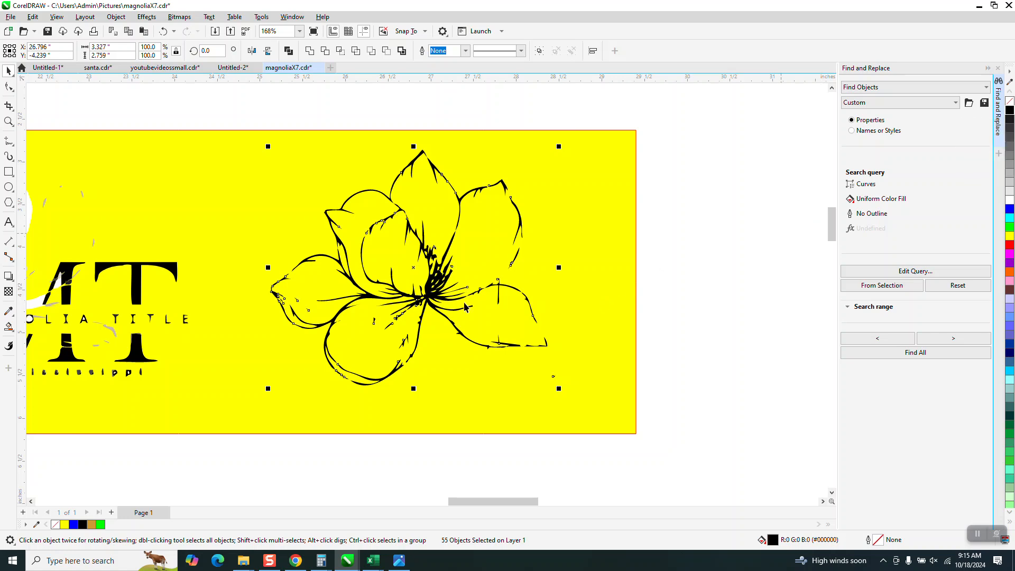
Delete the node at the lower end of the stray vertical line hanging from the lower-right petal's upper edge
{"action": "left_click", "coordinate": [9, 121]}
{"action": "left_click_drag", "start_coordinate": [425, 262], "coordinate": [584, 336]}
{"action": "scroll", "coordinate": [364, 285], "scroll_direction": "down", "scroll_amount": 1}
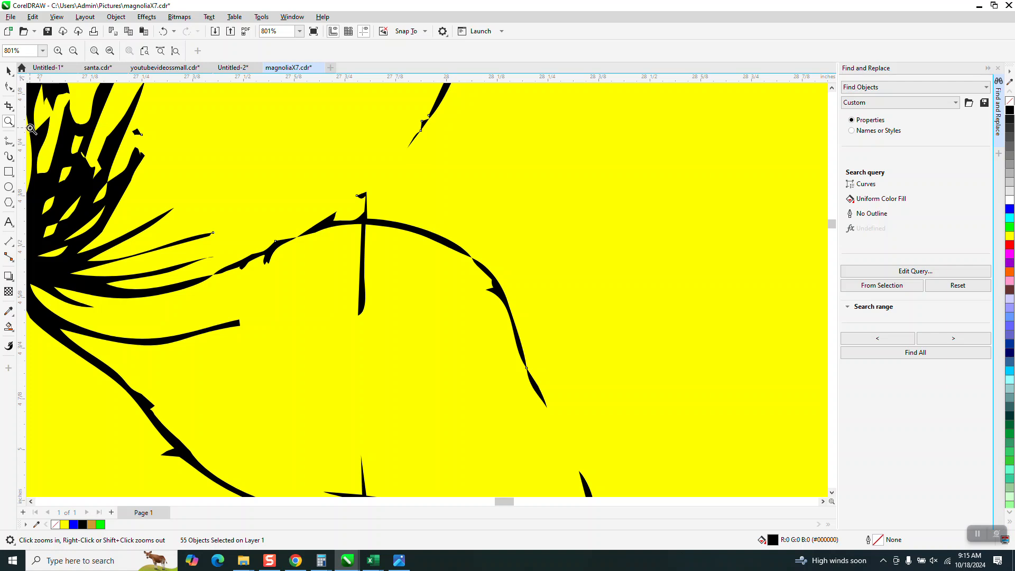
{"action": "left_click", "coordinate": [8, 86]}
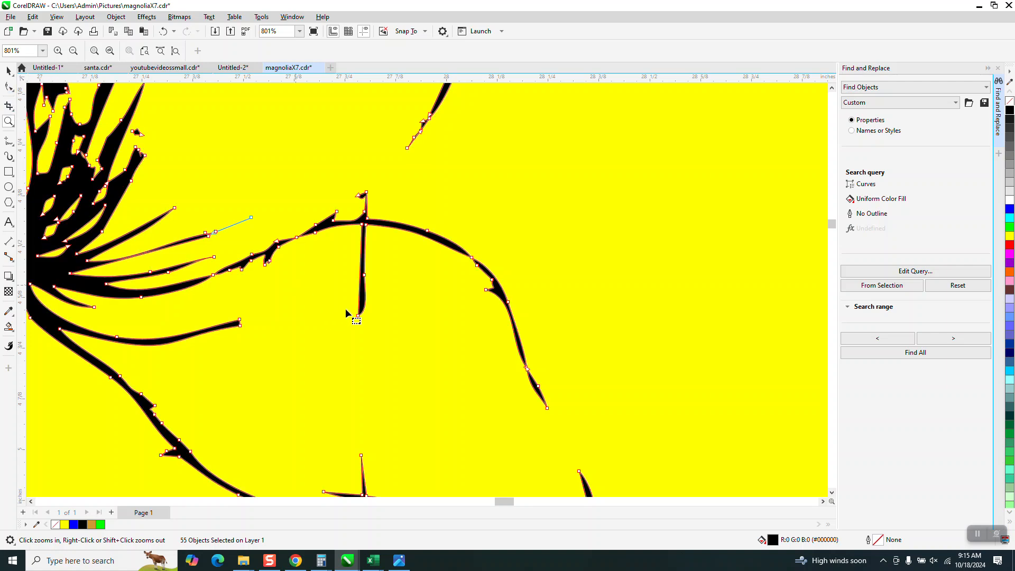
{"action": "left_click", "coordinate": [358, 316]}
{"action": "key", "text": "Delete"}
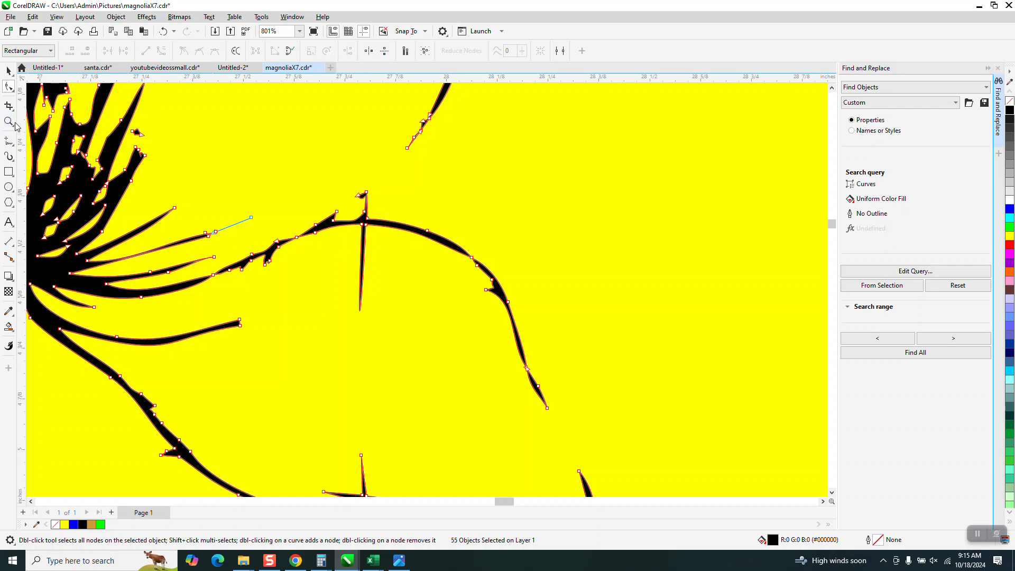
Remove the stray vertical line between its two base nodes on the underside of the lower-right petal's upper edge
{"action": "left_click", "coordinate": [9, 121]}
{"action": "left_click_drag", "start_coordinate": [535, 276], "coordinate": [535, 277]}
{"action": "left_click", "coordinate": [8, 86]}
{"action": "left_click_drag", "start_coordinate": [138, 246], "coordinate": [176, 271]}
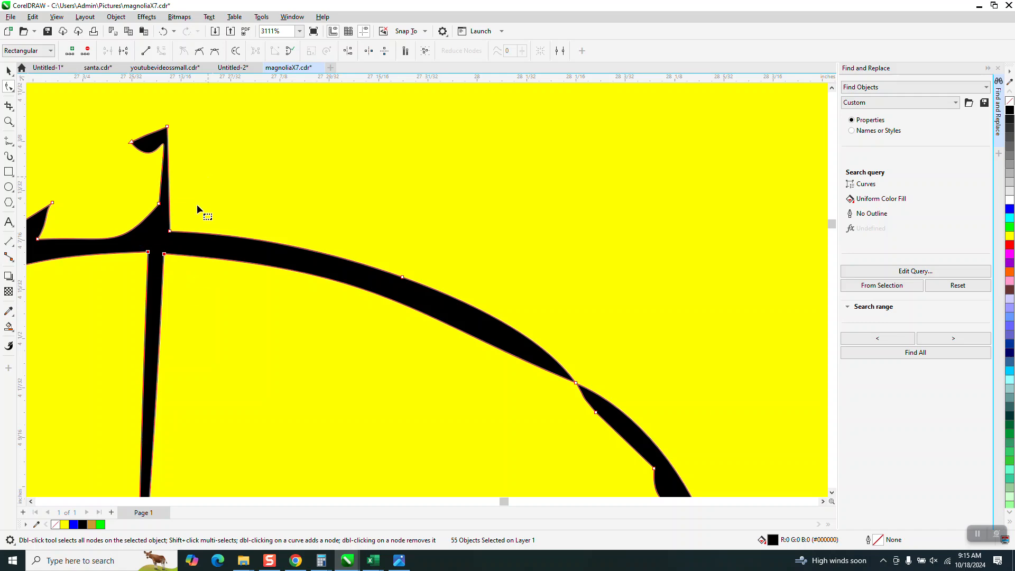
{"action": "right_click", "coordinate": [162, 255]}
{"action": "left_click", "coordinate": [220, 318]}
{"action": "scroll", "coordinate": [335, 319], "scroll_direction": "down", "scroll_amount": 5}
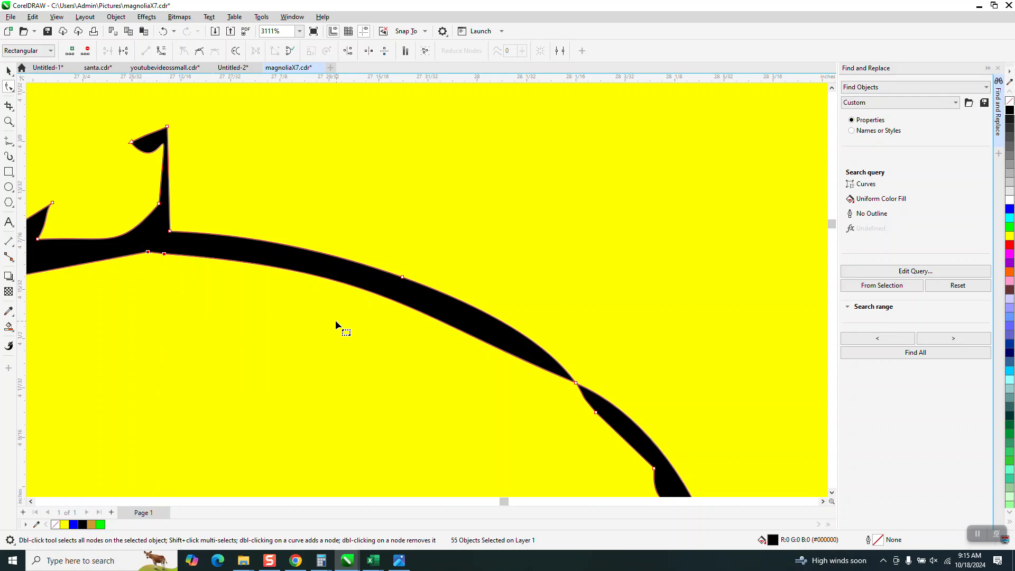
{"action": "scroll", "coordinate": [453, 217], "scroll_direction": "down", "scroll_amount": 4}
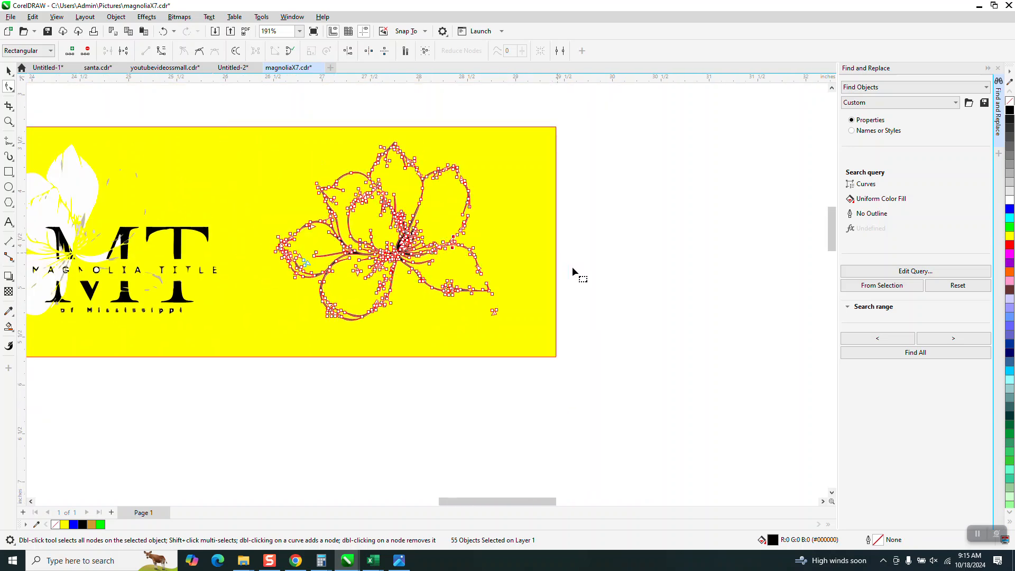
Delete the large white petal areas lying over and around the MT lettering
{"action": "left_click", "coordinate": [8, 121]}
{"action": "left_click_drag", "start_coordinate": [125, 163], "coordinate": [666, 426]}
{"action": "left_click", "coordinate": [8, 70]}
{"action": "left_click", "coordinate": [142, 170]}
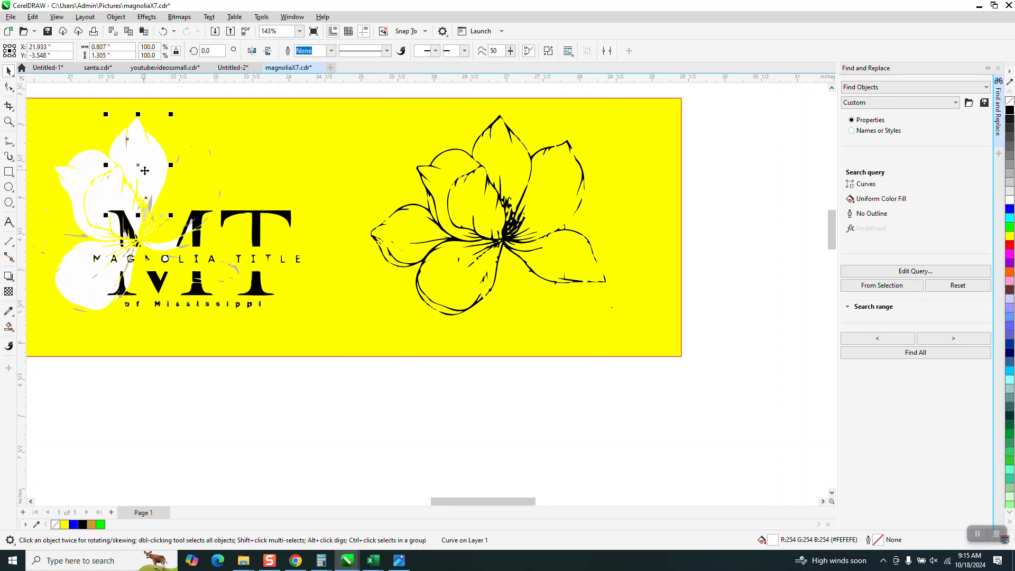
{"action": "key", "text": "Delete"}
{"action": "left_click", "coordinate": [109, 193]}
{"action": "key", "text": "Delete"}
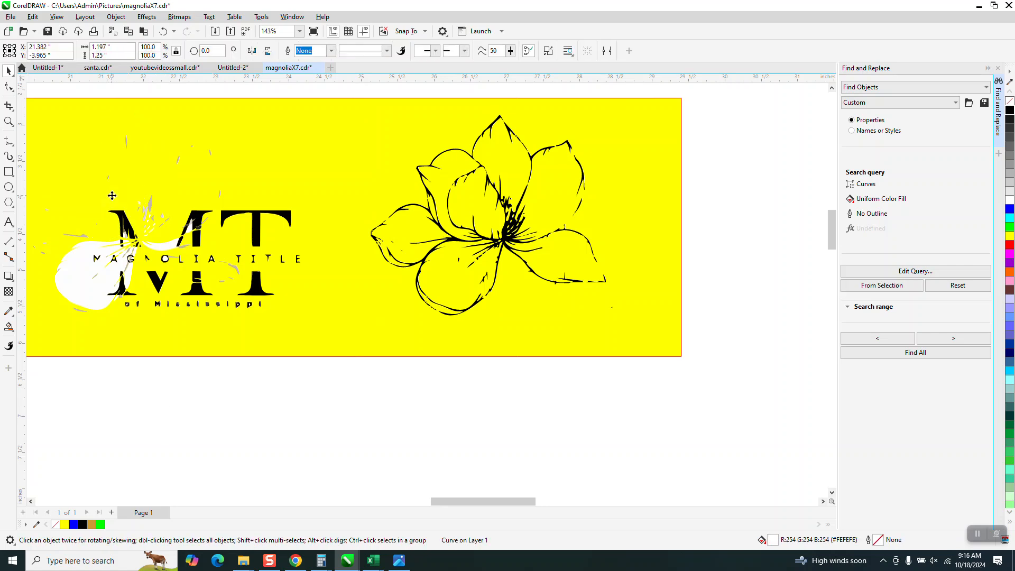
{"action": "left_click", "coordinate": [81, 281]}
{"action": "key", "text": "Delete"}
{"action": "left_click", "coordinate": [165, 250]}
{"action": "key", "text": "Delete"}
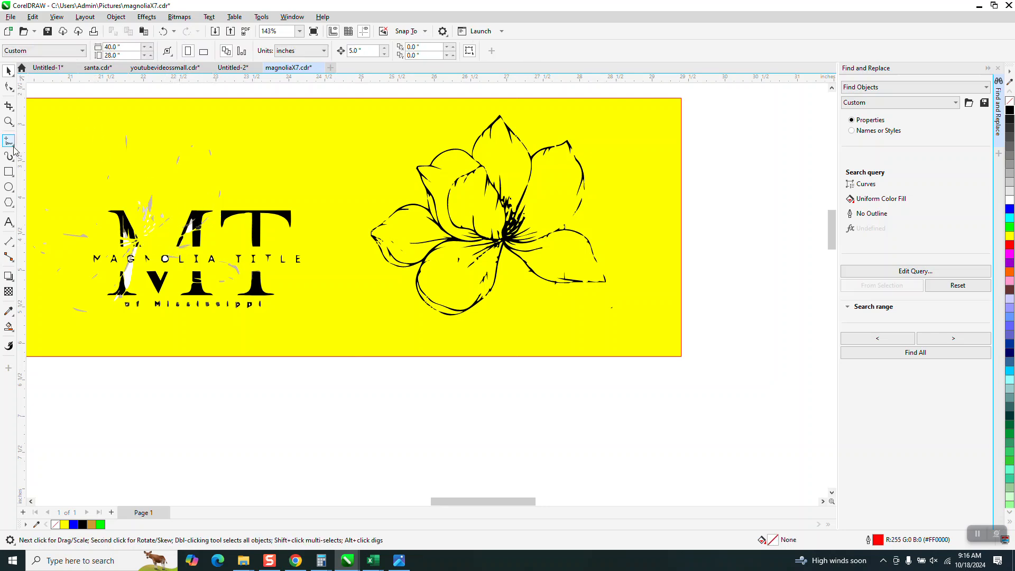
Move the grey fragments scattered above the MT lettering, and the one beside the M's right stem, 5 inches right onto the flower outline
{"action": "left_click", "coordinate": [8, 171]}
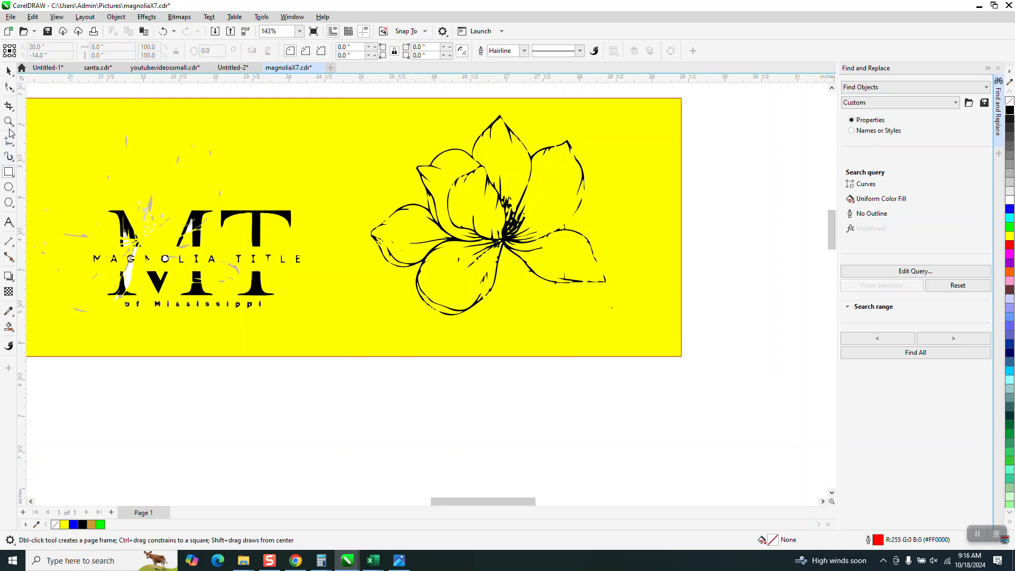
{"action": "left_click", "coordinate": [8, 121]}
{"action": "left_click_drag", "start_coordinate": [93, 112], "coordinate": [326, 269]}
{"action": "left_click", "coordinate": [6, 73]}
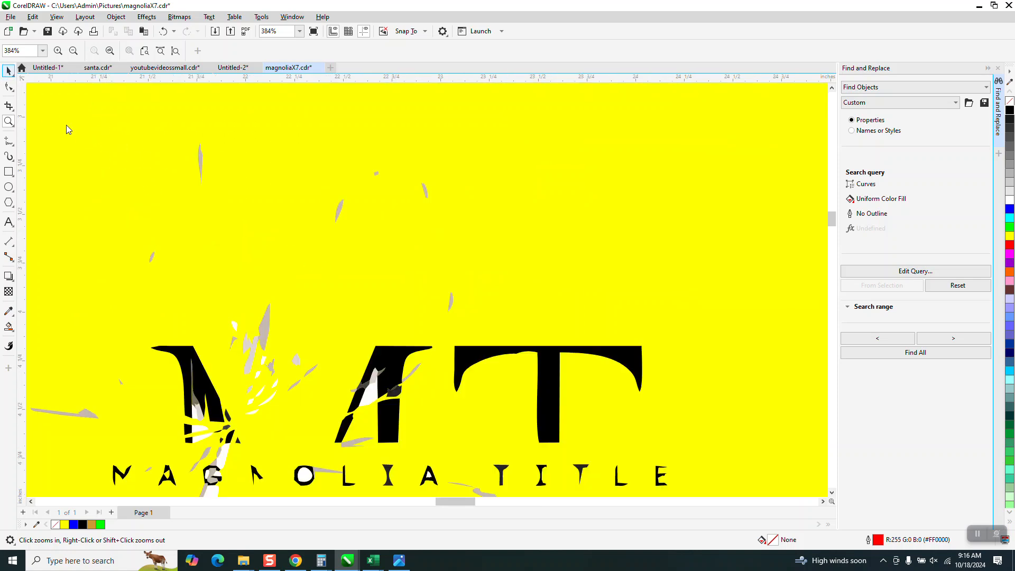
{"action": "left_click", "coordinate": [154, 259]}
{"action": "left_click", "coordinate": [200, 163]}
{"action": "key", "text": "Delete"}
{"action": "left_click", "coordinate": [339, 211]}
{"action": "key", "text": "Delete"}
{"action": "left_click", "coordinate": [375, 173]}
{"action": "key", "text": "Delete"}
{"action": "left_click", "coordinate": [425, 191]}
{"action": "key", "text": "Delete"}
{"action": "left_click", "coordinate": [451, 304]}
{"action": "key", "text": "Delete"}
{"action": "left_click", "coordinate": [416, 373]}
{"action": "key", "text": "Delete"}
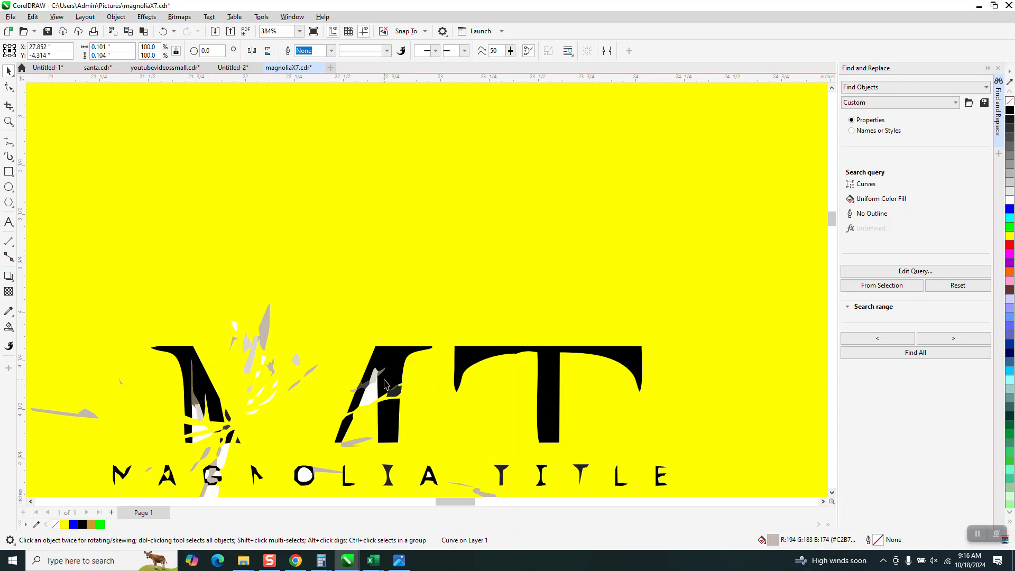
Move the grey fragments on the M's right stem and between the M's strokes 5 inches right onto the flower outline
{"action": "left_click", "coordinate": [370, 386]}
{"action": "key", "text": "Delete"}
{"action": "left_click", "coordinate": [363, 444]}
{"action": "key", "text": "Delete"}
{"action": "left_click", "coordinate": [308, 426]}
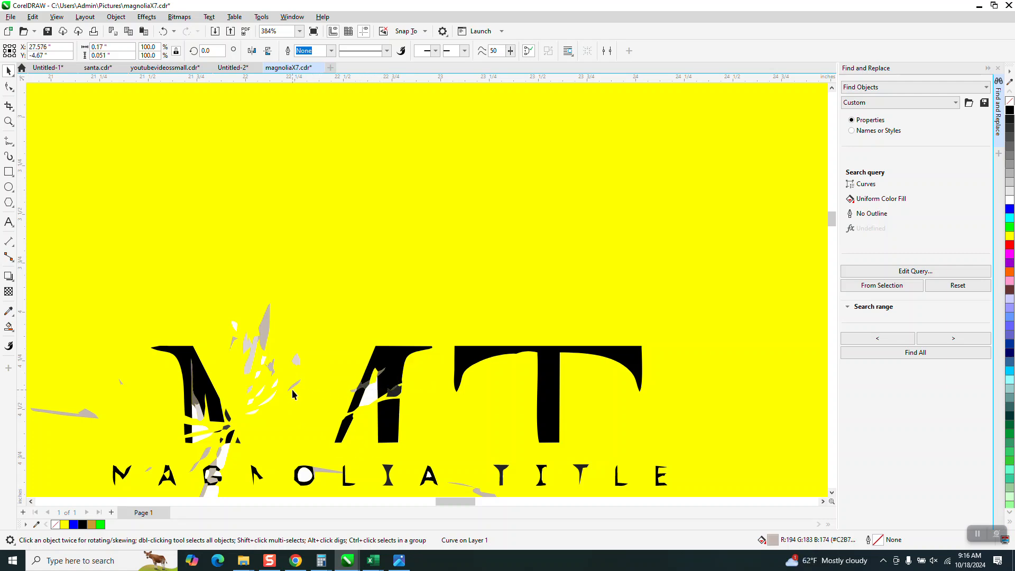
{"action": "key", "text": "Delete"}
{"action": "left_click", "coordinate": [259, 370]}
{"action": "left_click", "coordinate": [271, 368]}
{"action": "key", "text": "Delete"}
{"action": "left_click", "coordinate": [267, 328]}
{"action": "key", "text": "Delete"}
{"action": "left_click", "coordinate": [253, 354]}
{"action": "key", "text": "Delete"}
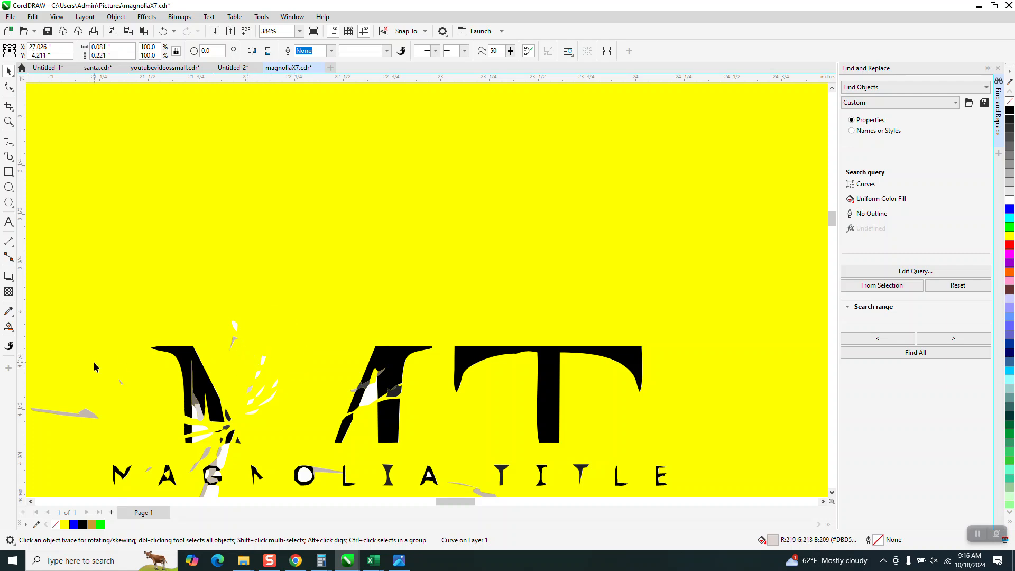
Move the grey slivers left of the M, by the stamens, and around MAGNOLIA TITLE 5 inches right onto the flower outline
{"action": "left_click", "coordinate": [88, 412]}
{"action": "key", "text": "Delete"}
{"action": "left_click", "coordinate": [232, 341]}
{"action": "key", "text": "Delete"}
{"action": "left_click", "coordinate": [328, 478]}
{"action": "key", "text": "Delete"}
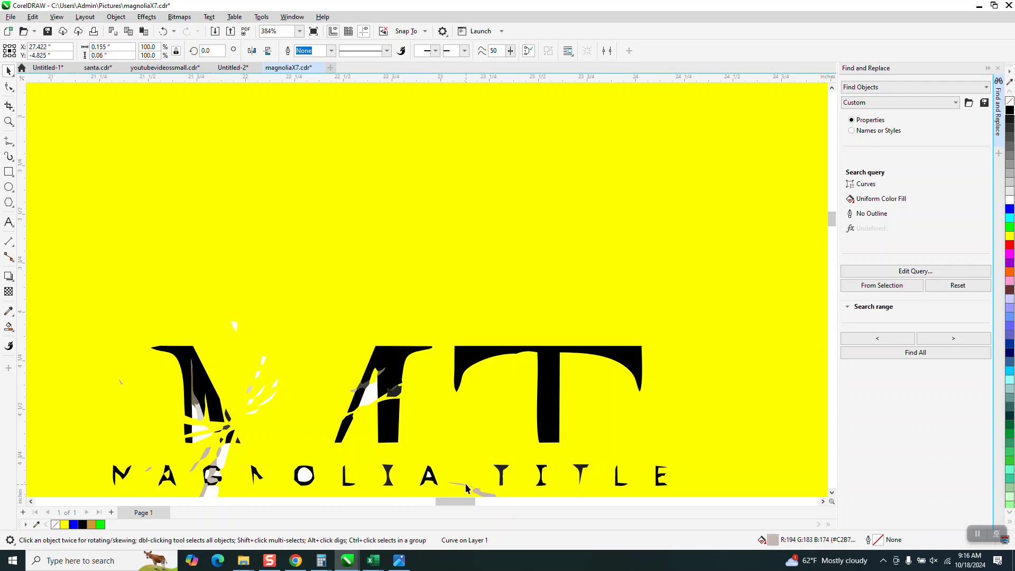
{"action": "left_click", "coordinate": [475, 488]}
{"action": "key", "text": "Delete"}
{"action": "scroll", "coordinate": [435, 443], "scroll_direction": "down", "scroll_amount": 2}
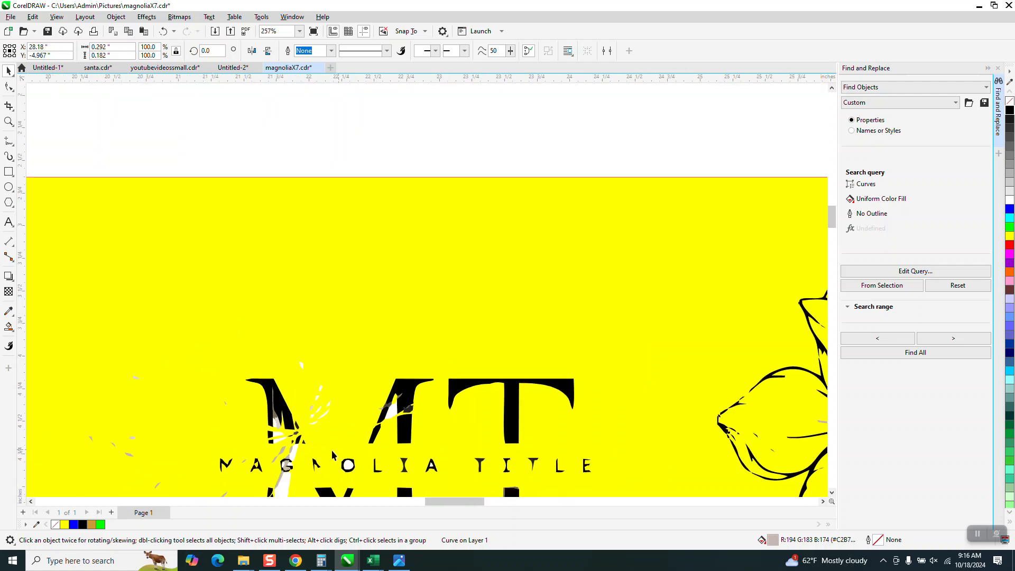
{"action": "left_click", "coordinate": [280, 453]}
{"action": "key", "text": "Delete"}
{"action": "left_click", "coordinate": [311, 465]}
Move the original logo bitmap down and left, clear of the yellow background's left edge
{"action": "left_click", "coordinate": [7, 125]}
{"action": "scroll", "coordinate": [195, 308], "scroll_direction": "down", "scroll_amount": 2}
{"action": "left_click_drag", "start_coordinate": [111, 322], "coordinate": [223, 442]}
{"action": "left_click", "coordinate": [8, 88]}
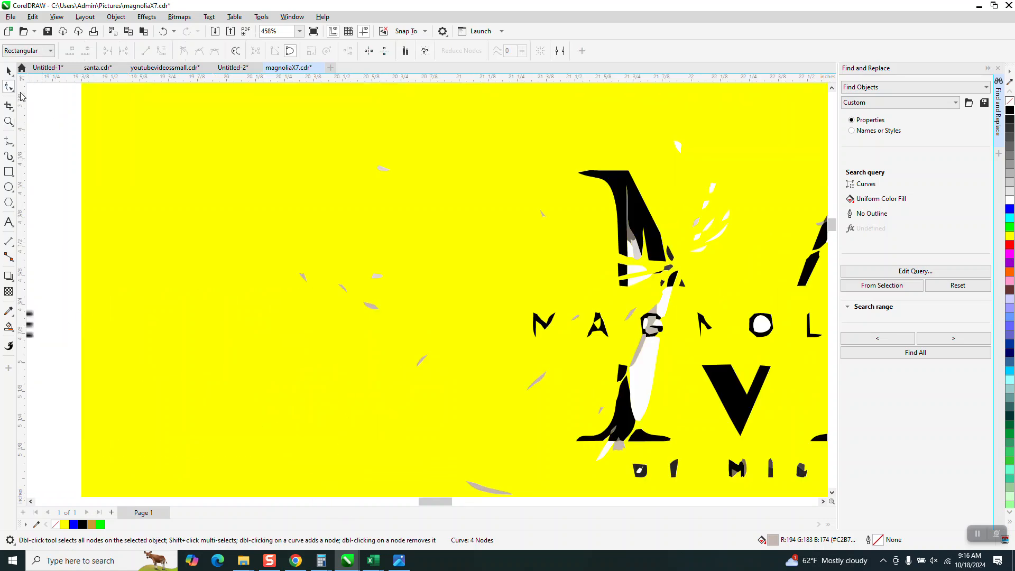
{"action": "left_click", "coordinate": [8, 70]}
{"action": "mouse_move", "coordinate": [66, 301]}
{"action": "left_mouse_down"}
{"action": "mouse_move", "coordinate": [268, 308]}
{"action": "mouse_move", "coordinate": [407, 365]}
{"action": "mouse_move", "coordinate": [56, 297]}
{"action": "mouse_move", "coordinate": [75, 296]}
{"action": "left_mouse_up"}
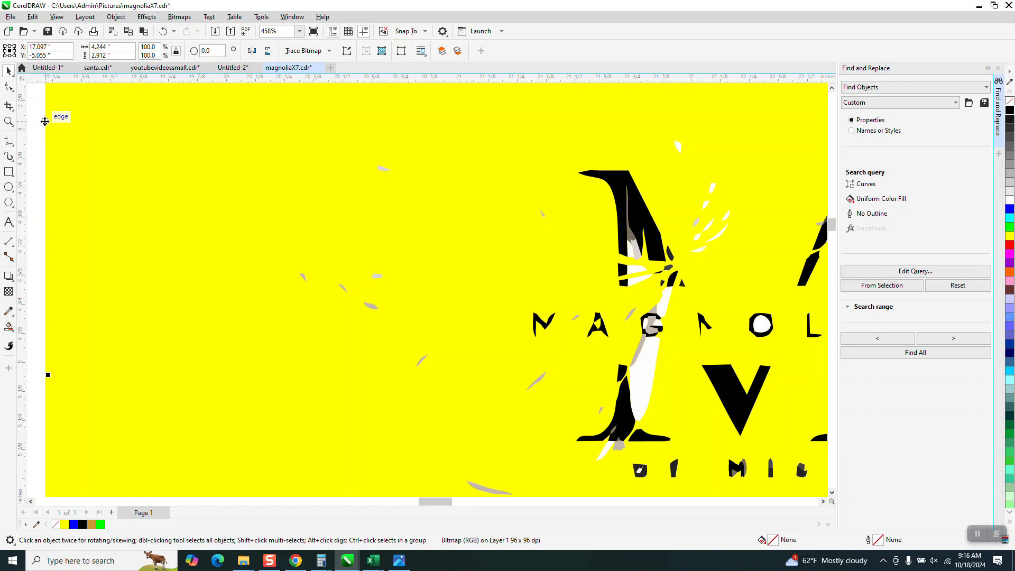
{"action": "scroll", "coordinate": [235, 235], "scroll_direction": "down", "scroll_amount": 2}
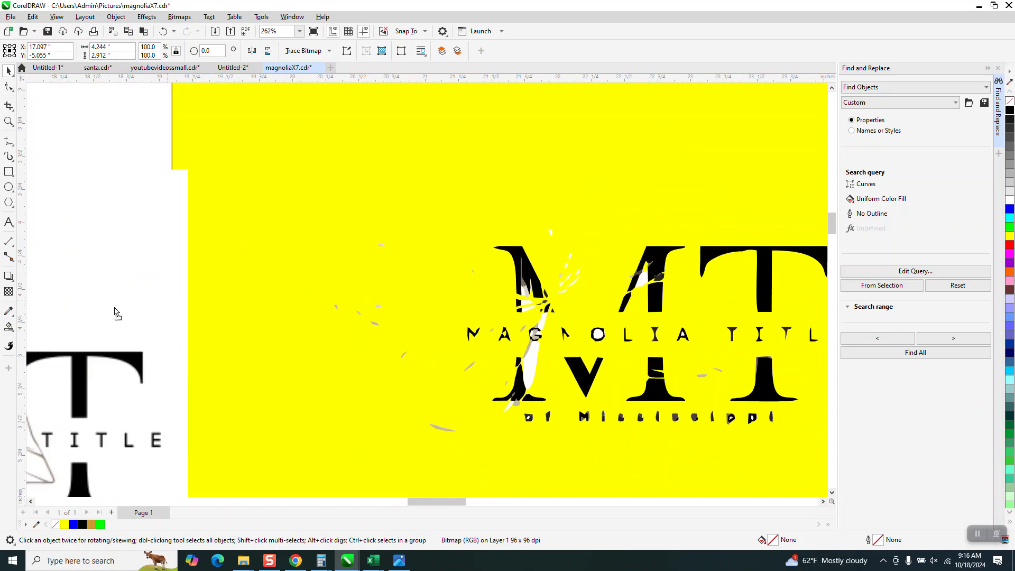
{"action": "left_click_drag", "start_coordinate": [146, 193], "coordinate": [53, 275]}
Move the six small fragments left of the lettering and the grey slivers beside and below the M's foot 5 inches right onto the flower
{"action": "left_click_drag", "start_coordinate": [150, 156], "coordinate": [454, 395]}
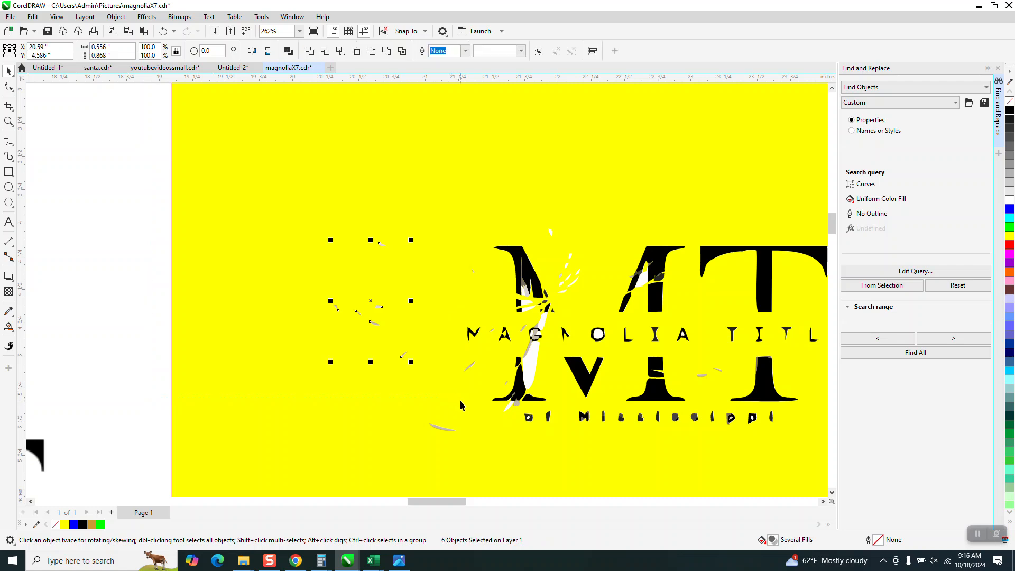
{"action": "left_click", "coordinate": [9, 121]}
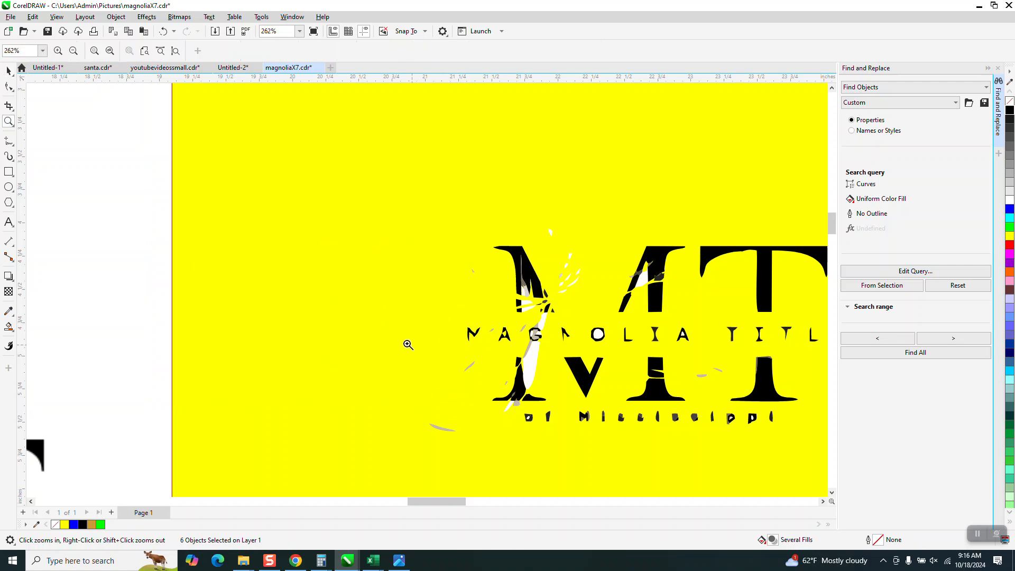
{"action": "left_click_drag", "start_coordinate": [600, 462], "coordinate": [600, 462]}
{"action": "left_click", "coordinate": [9, 70]}
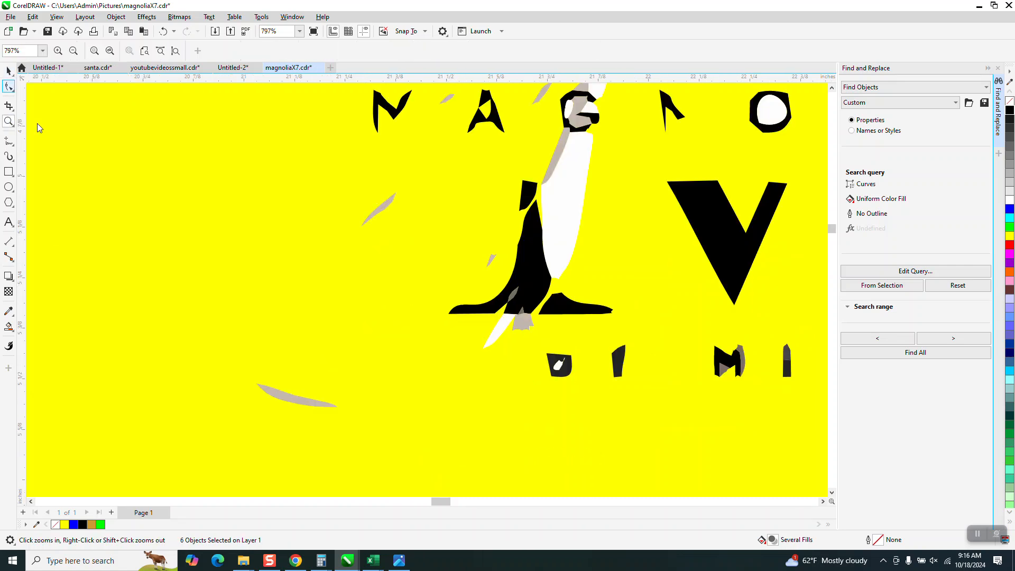
{"action": "left_click", "coordinate": [306, 410]}
{"action": "left_click", "coordinate": [361, 219]}
{"action": "key", "text": "Delete"}
{"action": "left_click", "coordinate": [522, 323]}
{"action": "key", "text": "Delete"}
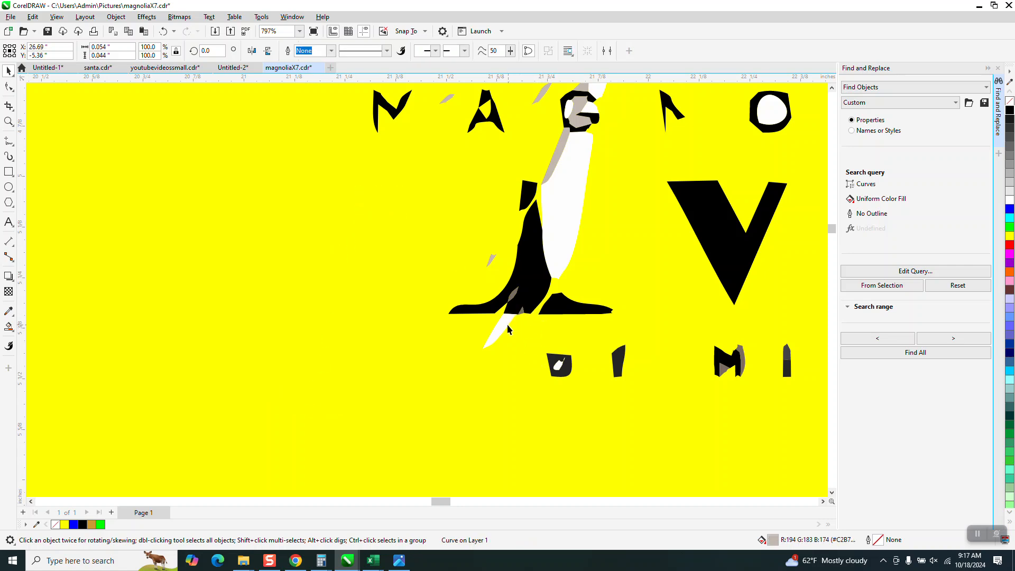
Move the remaining grey fragments around the M's lower-left leg, the letter G, the lower T and the stamens 5 inches right onto the flower
{"action": "left_click", "coordinate": [557, 160]}
{"action": "key", "text": "Delete"}
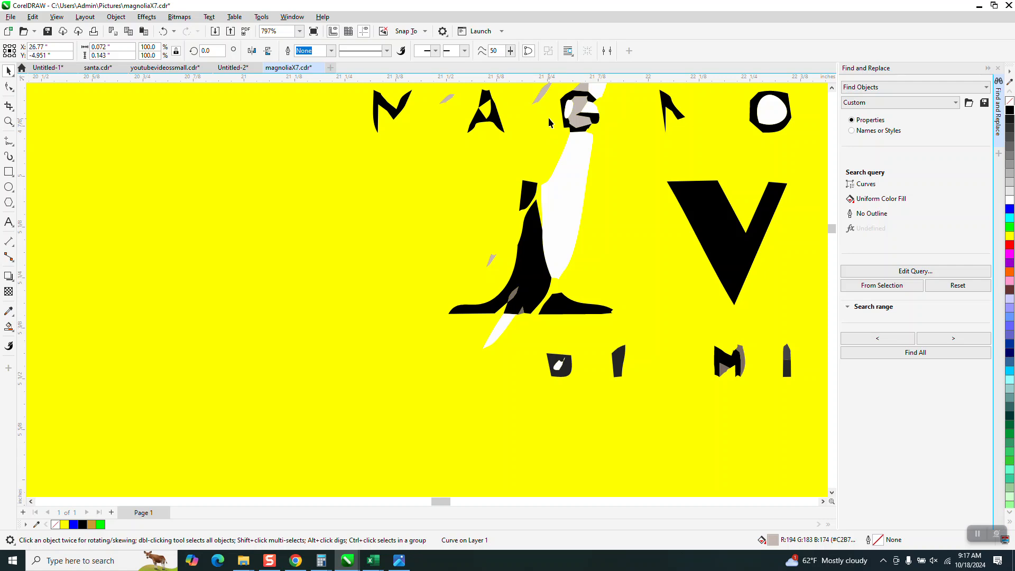
{"action": "left_click", "coordinate": [543, 96]}
{"action": "key", "text": "Delete"}
{"action": "key", "text": "Delete"}
{"action": "left_click", "coordinate": [497, 253]}
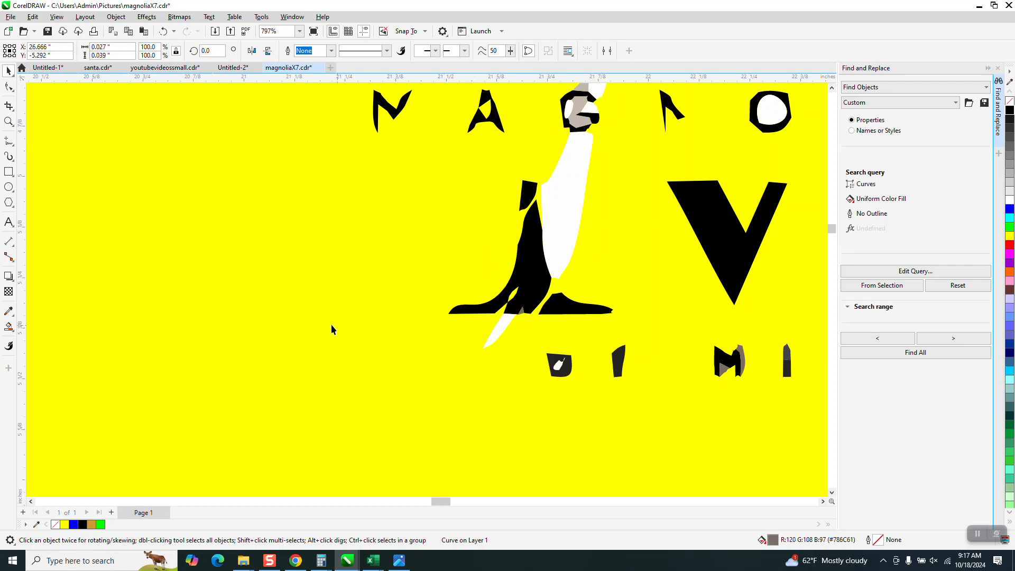
{"action": "scroll", "coordinate": [236, 343], "scroll_direction": "down", "scroll_amount": 2}
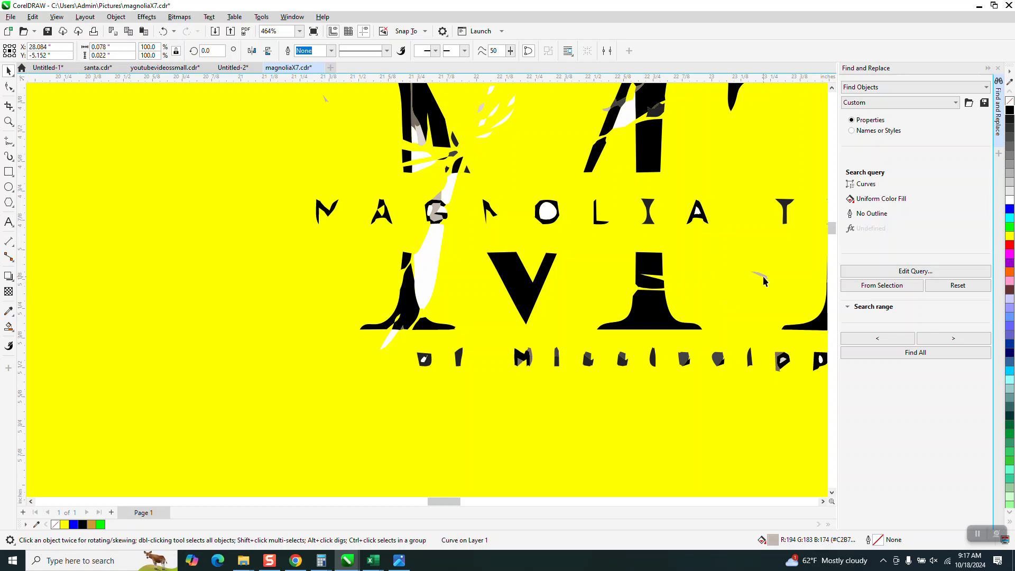
{"action": "scroll", "coordinate": [271, 272], "scroll_direction": "down", "scroll_amount": 1}
{"action": "left_click", "coordinate": [440, 172]}
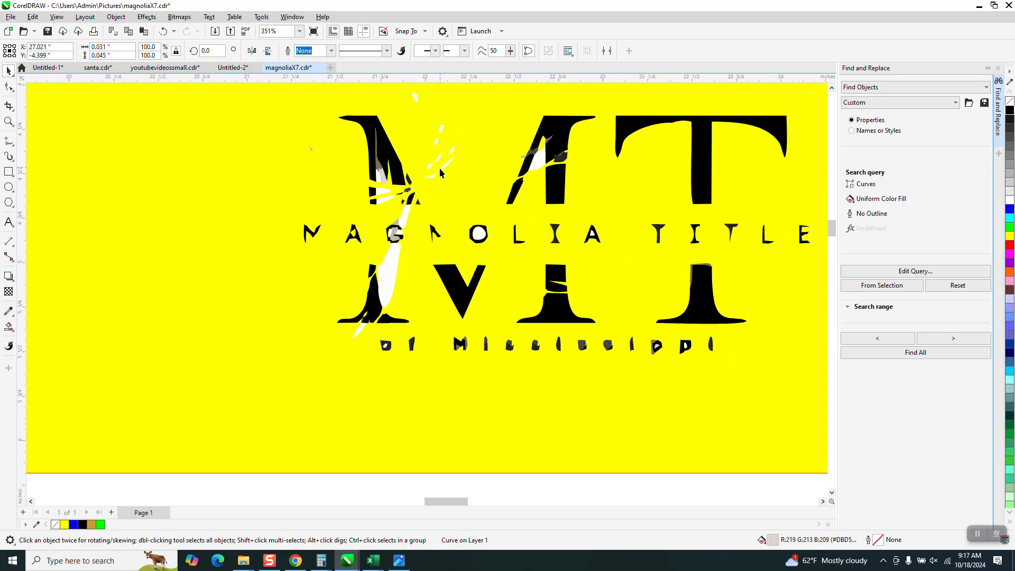
{"action": "left_click", "coordinate": [378, 170]}
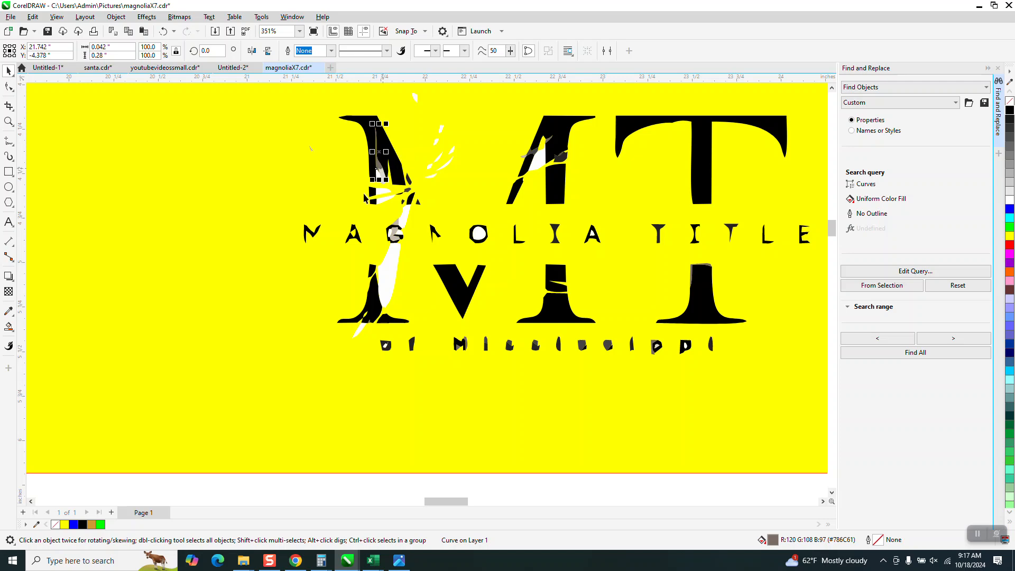
Select all the flower outline pieces, including the relocated grey fragments, and fill them with black
{"action": "scroll", "coordinate": [411, 231], "scroll_direction": "down", "scroll_amount": 1}
{"action": "scroll", "coordinate": [380, 280], "scroll_direction": "down", "scroll_amount": 2}
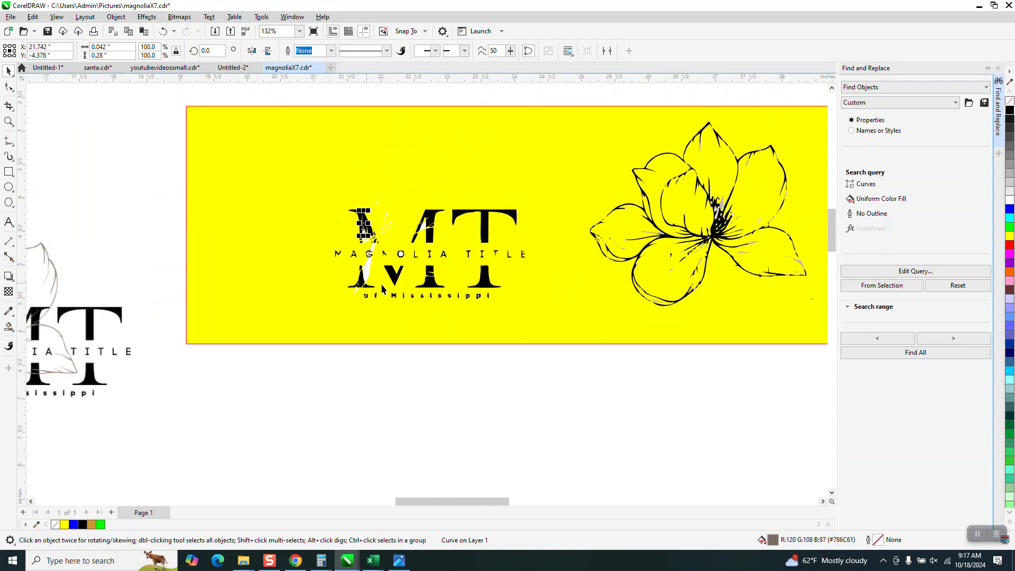
{"action": "scroll", "coordinate": [539, 363], "scroll_direction": "down", "scroll_amount": 1}
{"action": "left_click", "coordinate": [8, 121]}
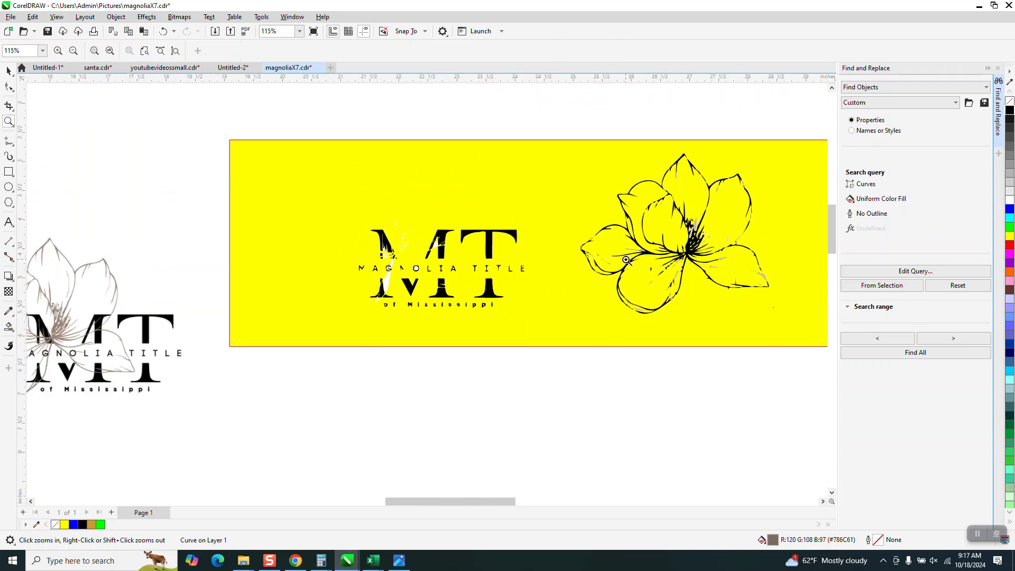
{"action": "left_click_drag", "start_coordinate": [576, 171], "coordinate": [776, 335]}
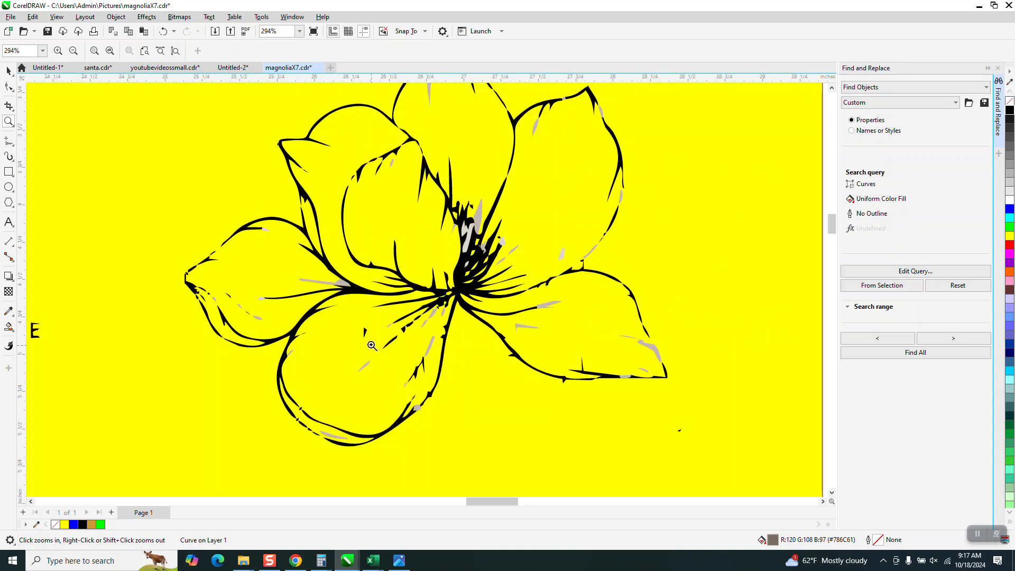
{"action": "scroll", "coordinate": [563, 374], "scroll_direction": "down", "scroll_amount": 1}
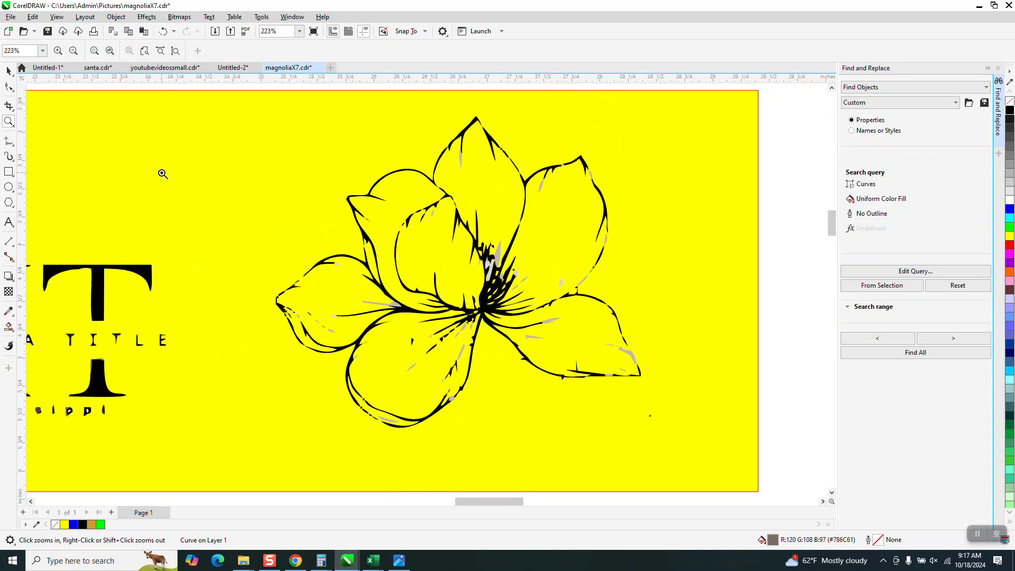
{"action": "left_click", "coordinate": [9, 70]}
{"action": "scroll", "coordinate": [282, 264], "scroll_direction": "down", "scroll_amount": 1}
{"action": "left_click_drag", "start_coordinate": [244, 120], "coordinate": [354, 280]}
{"action": "left_click_drag", "start_coordinate": [549, 407], "coordinate": [548, 408]}
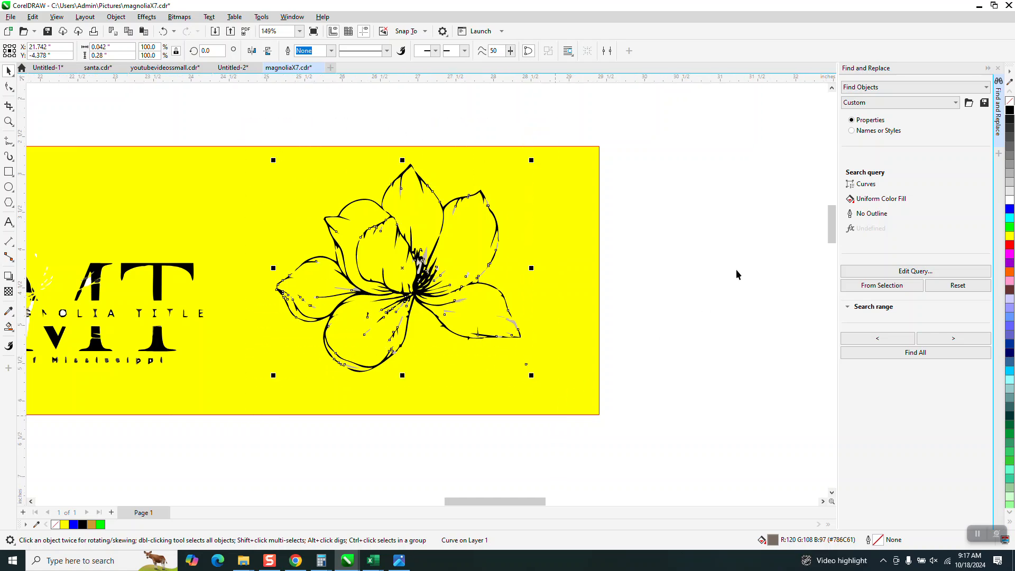
{"action": "left_click", "coordinate": [1009, 111]}
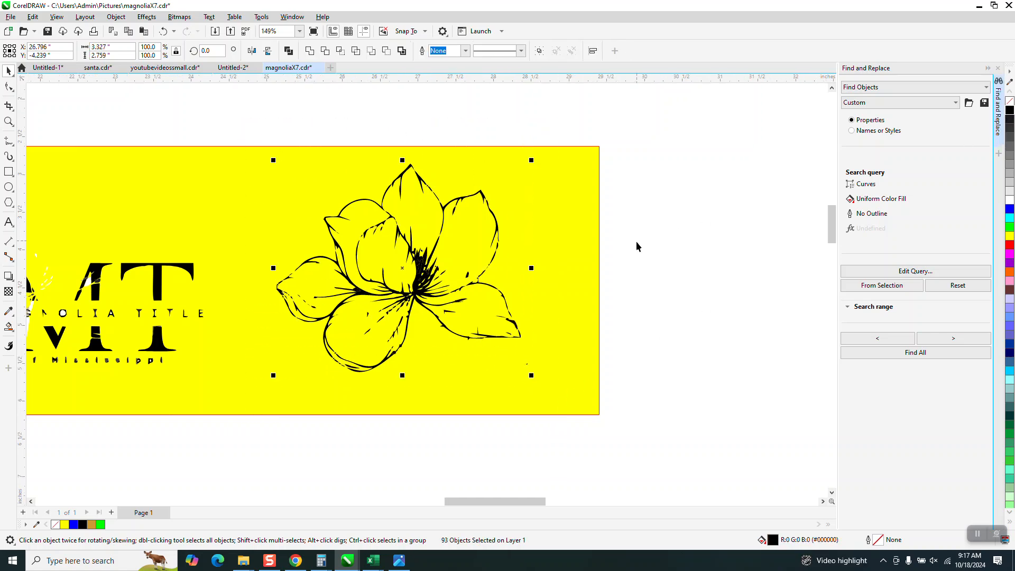
Extend the end of the lower-right petal's upper edge to meet the curve near its tip, closing the gap
{"action": "left_click", "coordinate": [8, 122]}
{"action": "left_click_drag", "start_coordinate": [446, 294], "coordinate": [557, 347]}
{"action": "left_click", "coordinate": [8, 86]}
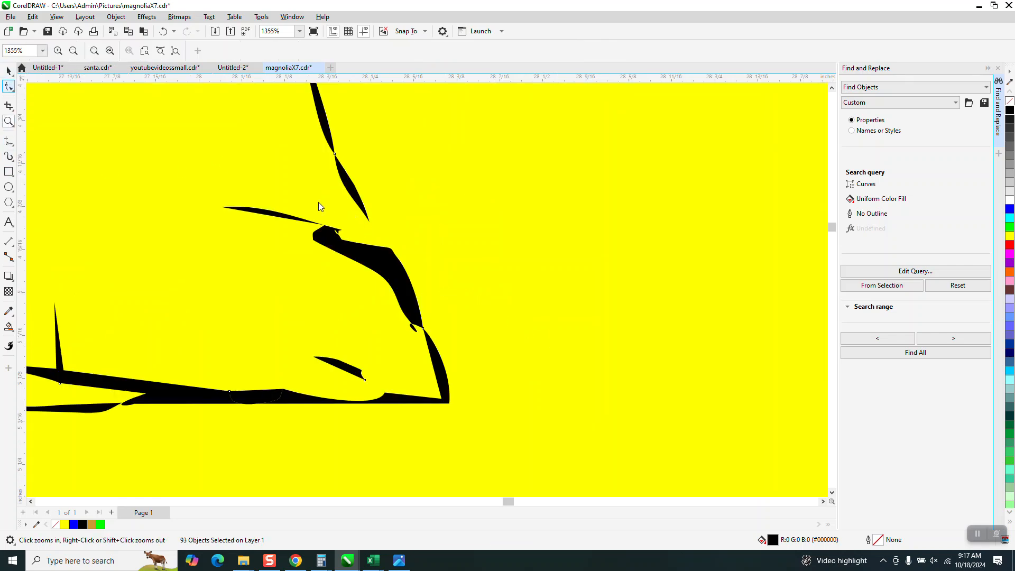
{"action": "mouse_move", "coordinate": [370, 224]}
{"action": "left_mouse_down"}
{"action": "mouse_move", "coordinate": [389, 267]}
{"action": "mouse_move", "coordinate": [424, 296]}
{"action": "mouse_move", "coordinate": [386, 246]}
{"action": "mouse_move", "coordinate": [362, 259]}
{"action": "mouse_move", "coordinate": [394, 247]}
{"action": "mouse_move", "coordinate": [404, 257]}
{"action": "left_mouse_up"}
{"action": "scroll", "coordinate": [461, 261], "scroll_direction": "down", "scroll_amount": 5}
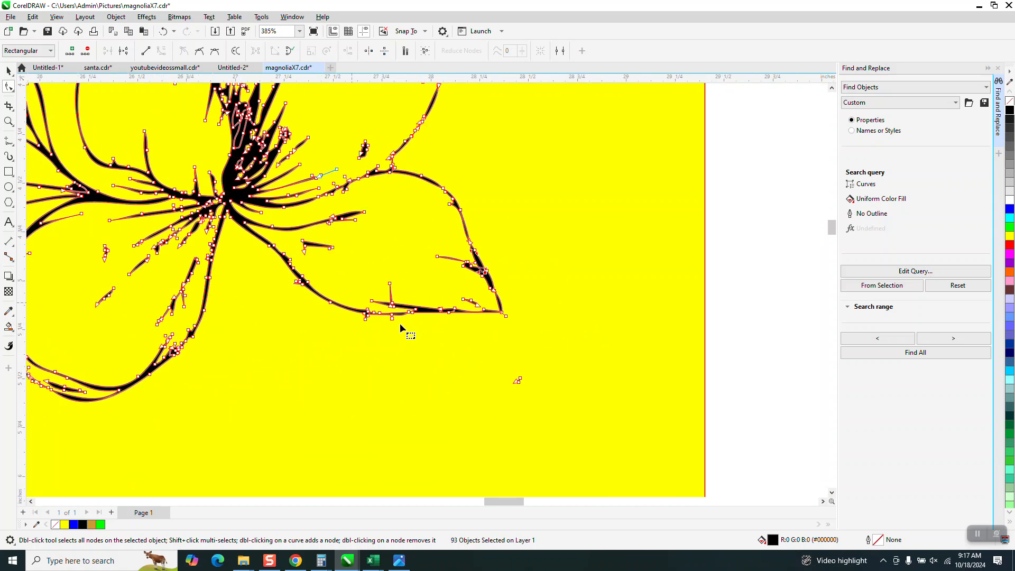
{"action": "scroll", "coordinate": [556, 379], "scroll_direction": "down", "scroll_amount": 2}
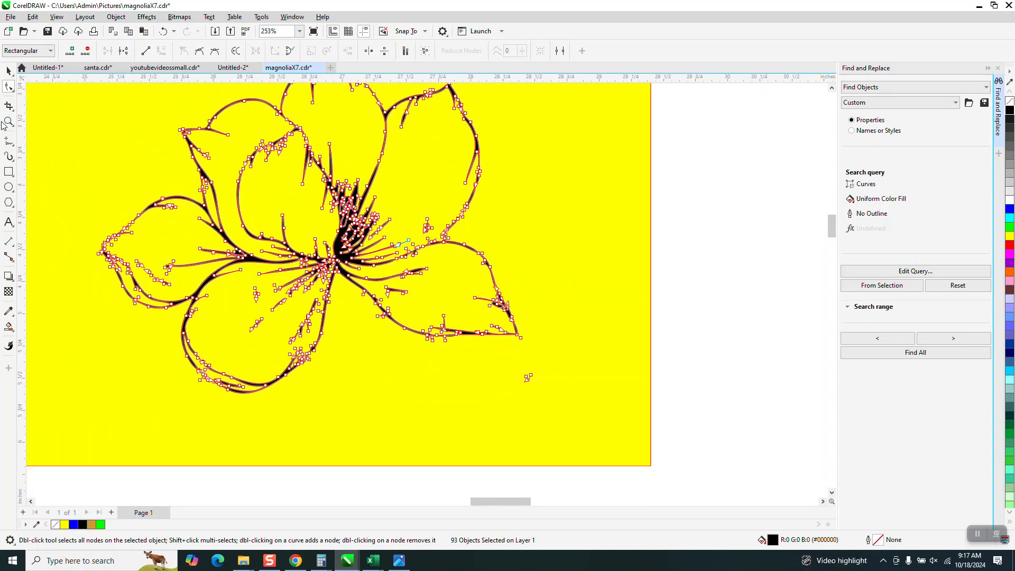
Delete the tip node of the thin upright spike on the lower edge of the lower-right petal
{"action": "left_click", "coordinate": [8, 122]}
{"action": "left_click_drag", "start_coordinate": [421, 312], "coordinate": [493, 363]}
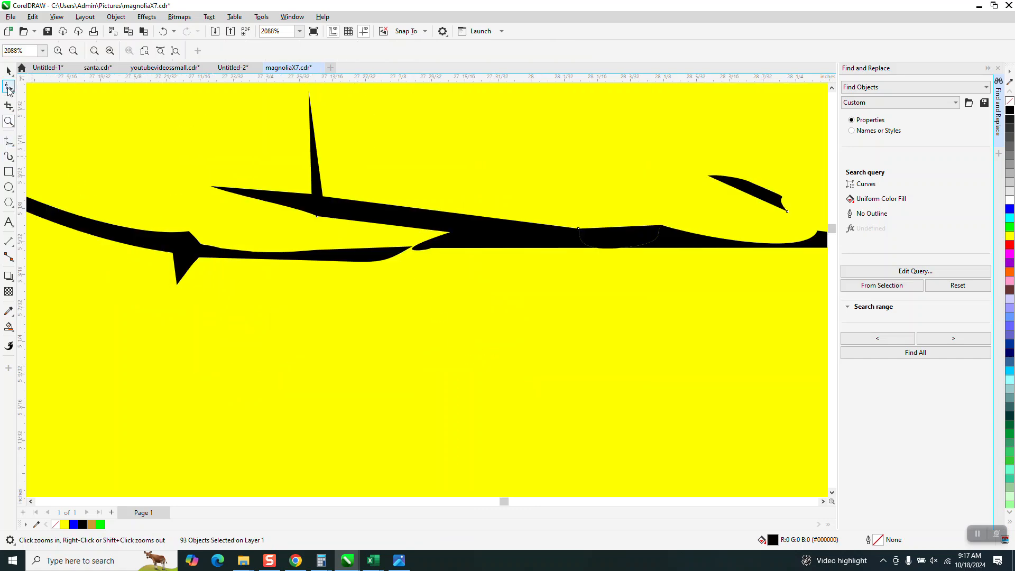
{"action": "left_click", "coordinate": [8, 87]}
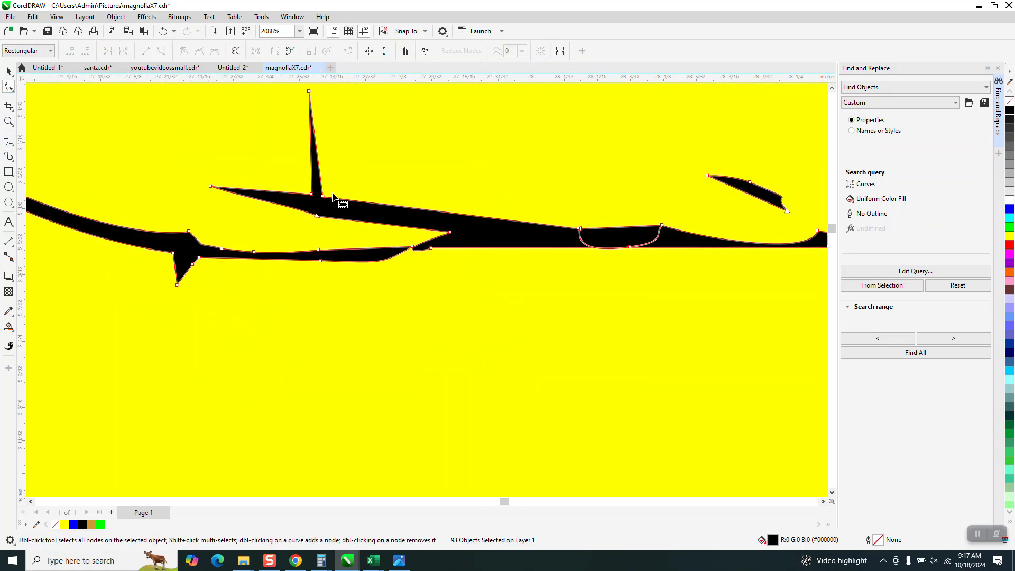
{"action": "left_click", "coordinate": [310, 95]}
{"action": "left_click_drag", "start_coordinate": [311, 94], "coordinate": [313, 94]}
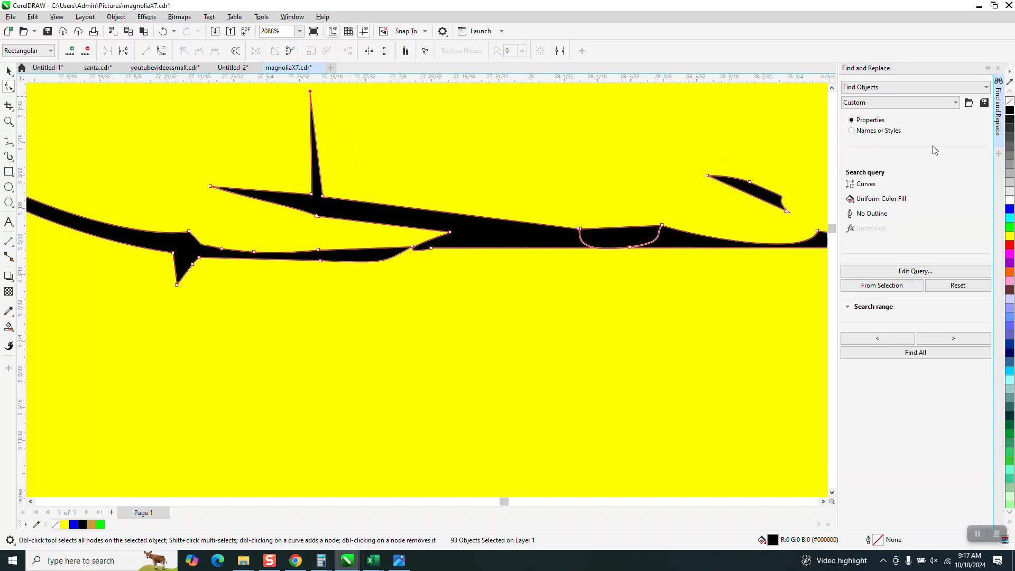
{"action": "key", "text": "Delete"}
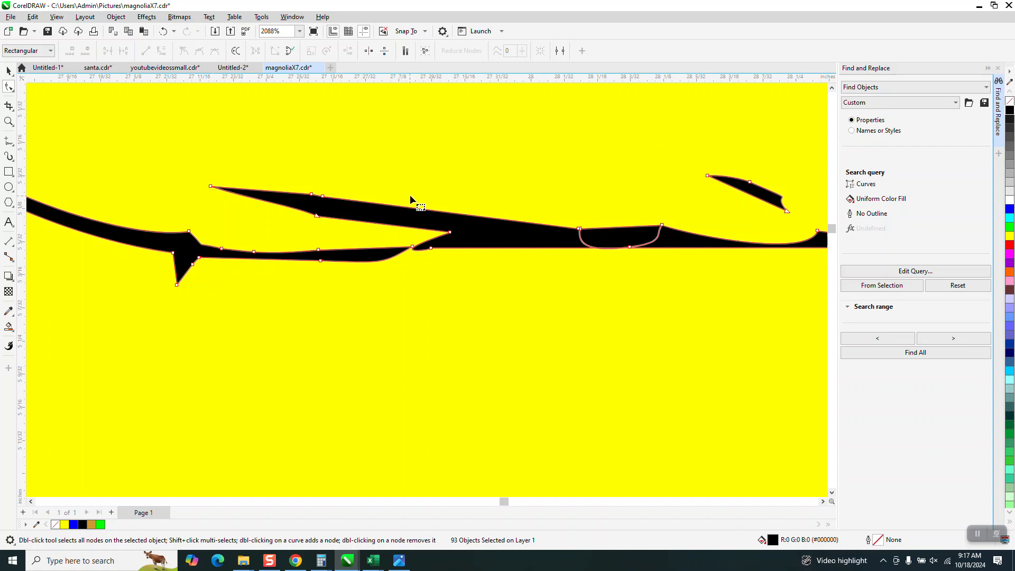
Extend the lower end of the left petal's upper edge onto the fragment near the petal's tip, closing the gap
{"action": "scroll", "coordinate": [413, 191], "scroll_direction": "down", "scroll_amount": 5}
{"action": "scroll", "coordinate": [657, 395], "scroll_direction": "down", "scroll_amount": 4}
{"action": "left_click_drag", "start_coordinate": [634, 407], "coordinate": [634, 407]}
{"action": "scroll", "coordinate": [632, 404], "scroll_direction": "down", "scroll_amount": 3}
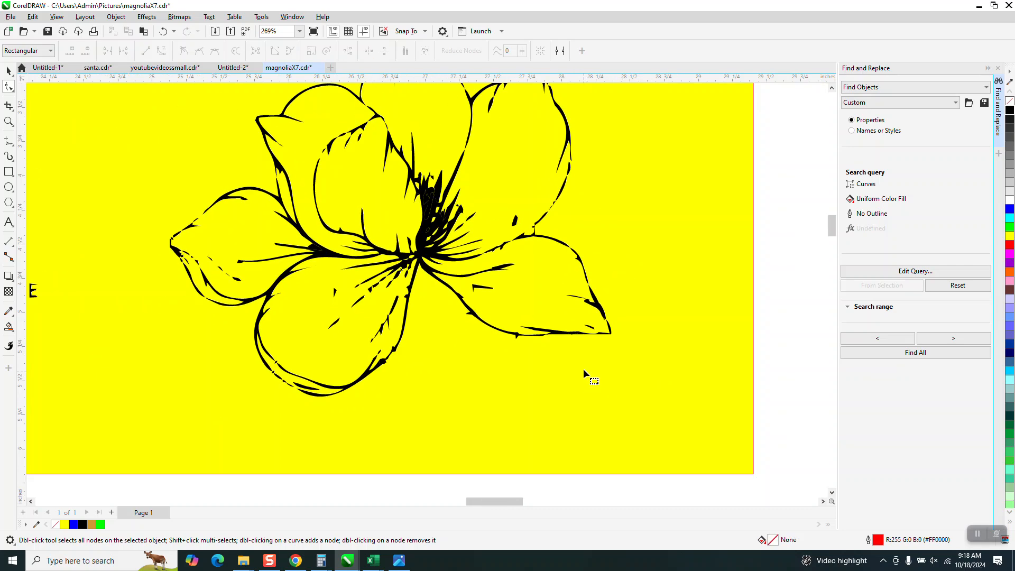
{"action": "scroll", "coordinate": [584, 373], "scroll_direction": "down", "scroll_amount": 1}
{"action": "left_click", "coordinate": [8, 121]}
{"action": "left_click_drag", "start_coordinate": [267, 242], "coordinate": [323, 278]}
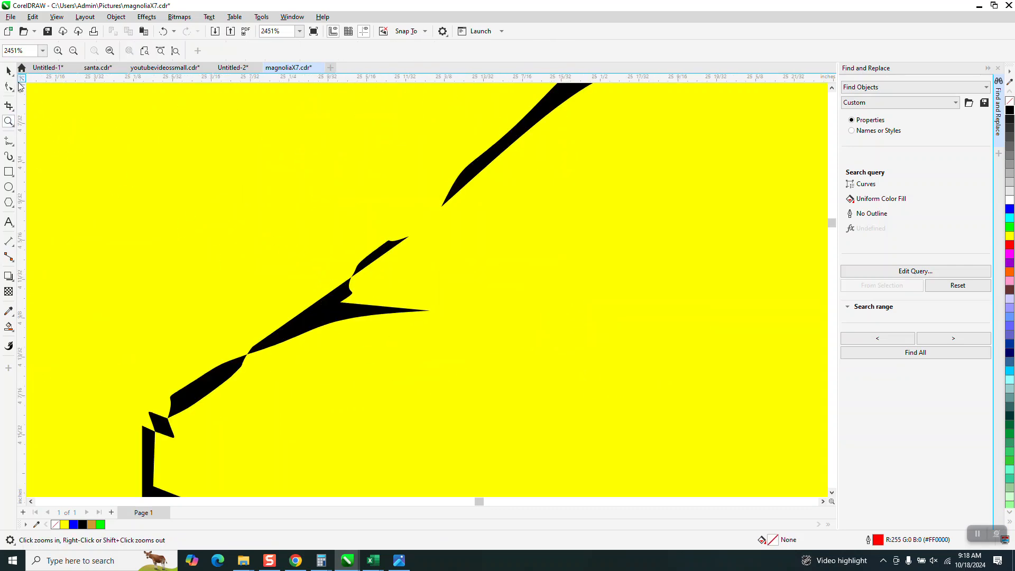
{"action": "left_click", "coordinate": [9, 86]}
{"action": "left_click", "coordinate": [454, 198]}
{"action": "left_click_drag", "start_coordinate": [445, 208], "coordinate": [388, 266]}
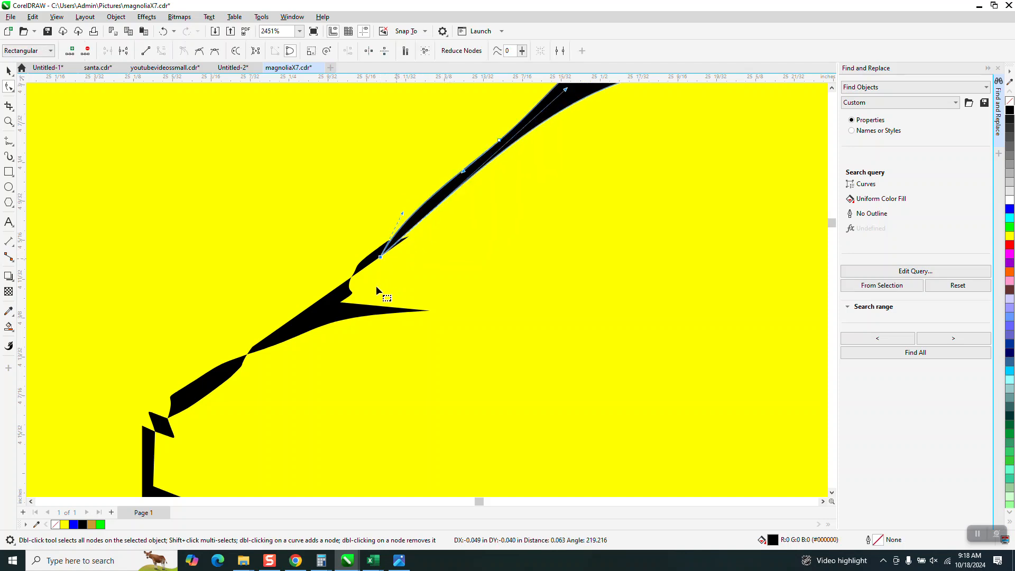
{"action": "scroll", "coordinate": [241, 232], "scroll_direction": "down", "scroll_amount": 1}
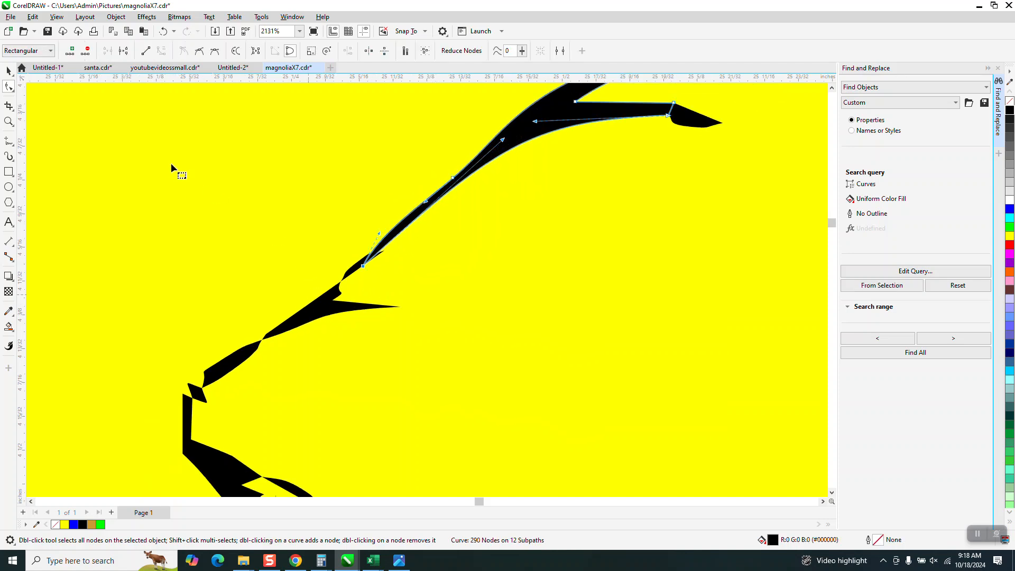
Group all the flower pieces and test the group over the lettering by moving it 5 inches left and back
{"action": "left_click", "coordinate": [9, 71]}
{"action": "scroll", "coordinate": [227, 287], "scroll_direction": "down", "scroll_amount": 2}
{"action": "scroll", "coordinate": [248, 283], "scroll_direction": "down", "scroll_amount": 2}
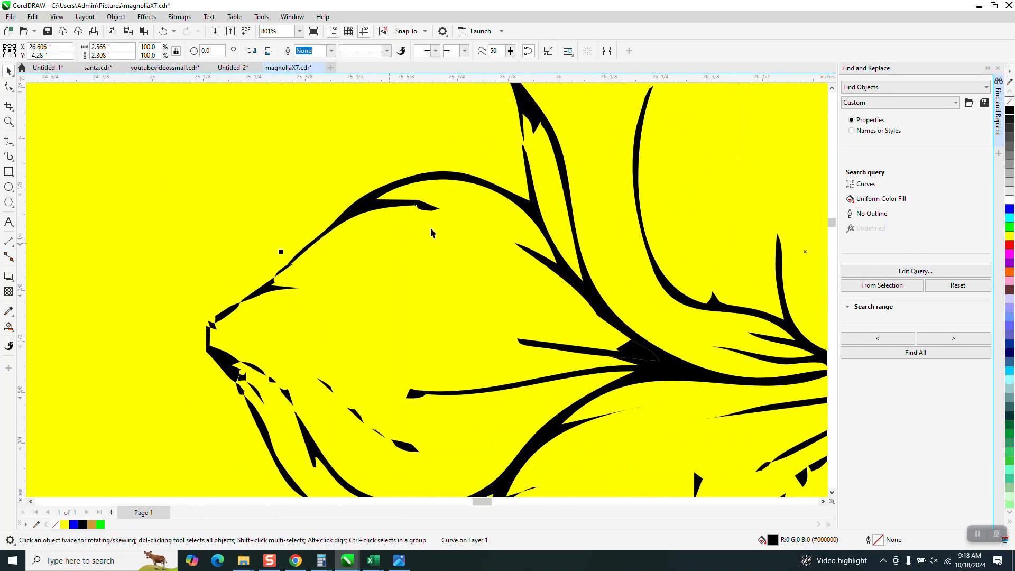
{"action": "scroll", "coordinate": [478, 205], "scroll_direction": "down", "scroll_amount": 4}
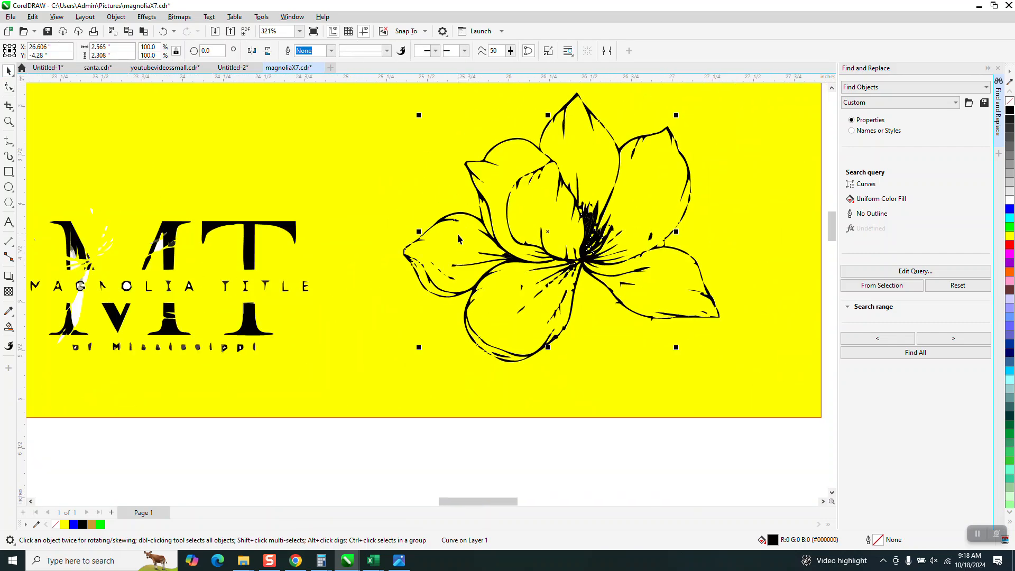
{"action": "scroll", "coordinate": [458, 379], "scroll_direction": "down", "scroll_amount": 1}
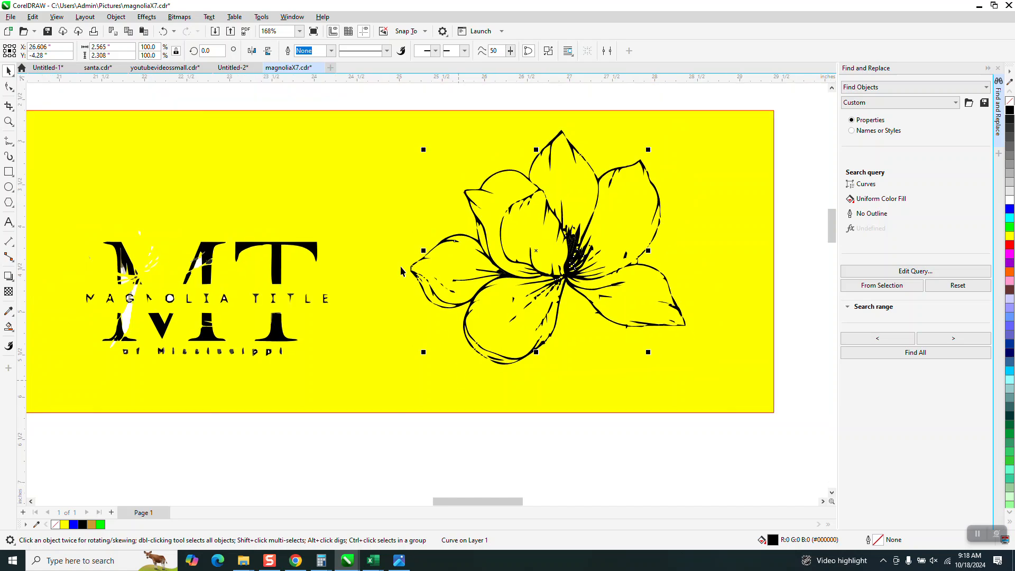
{"action": "left_click", "coordinate": [376, 104]}
{"action": "left_click_drag", "start_coordinate": [495, 282], "coordinate": [739, 452]}
{"action": "key", "text": "ctrl+g"}
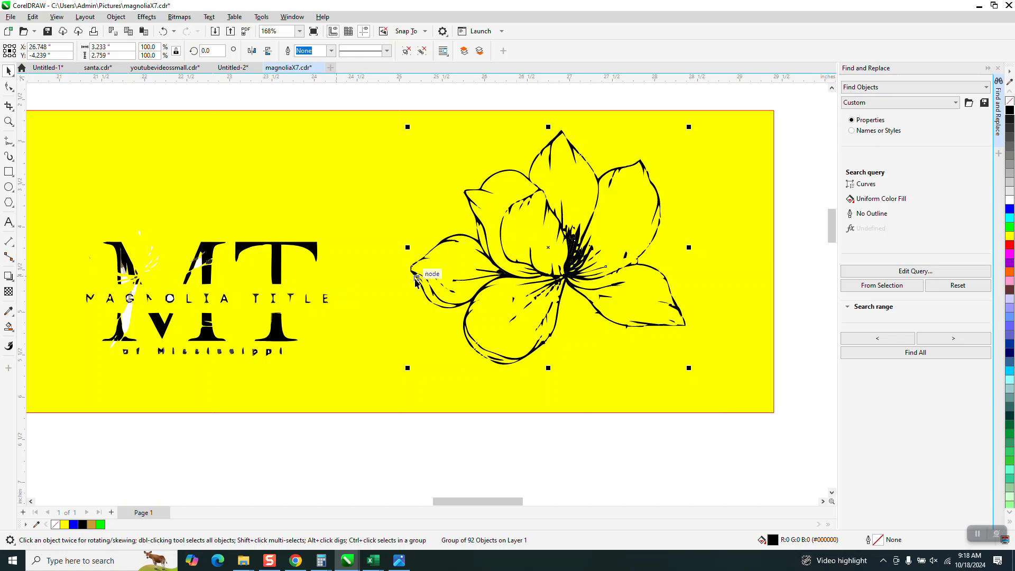
{"action": "key", "text": "Left"}
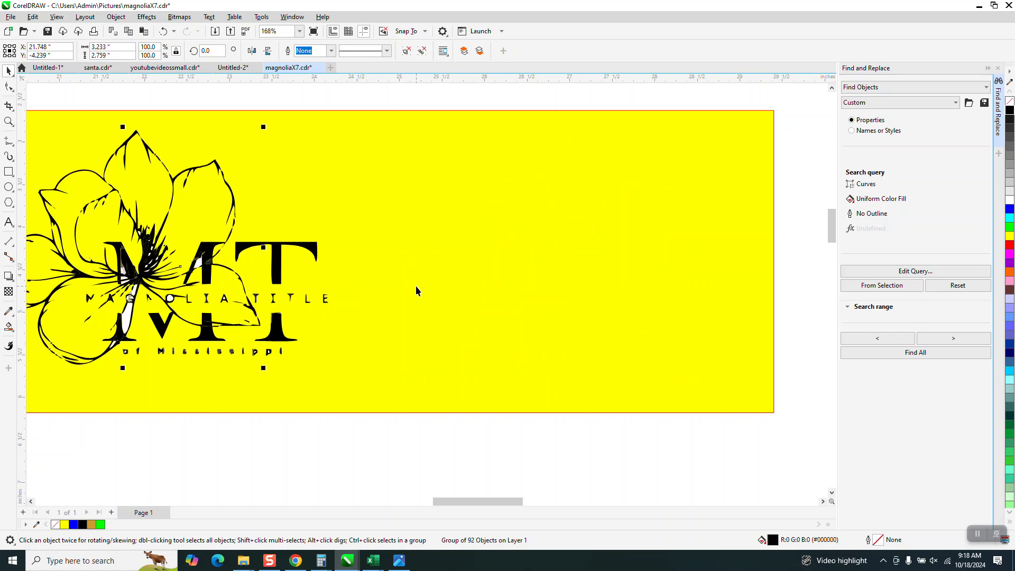
{"action": "key", "text": "Right"}
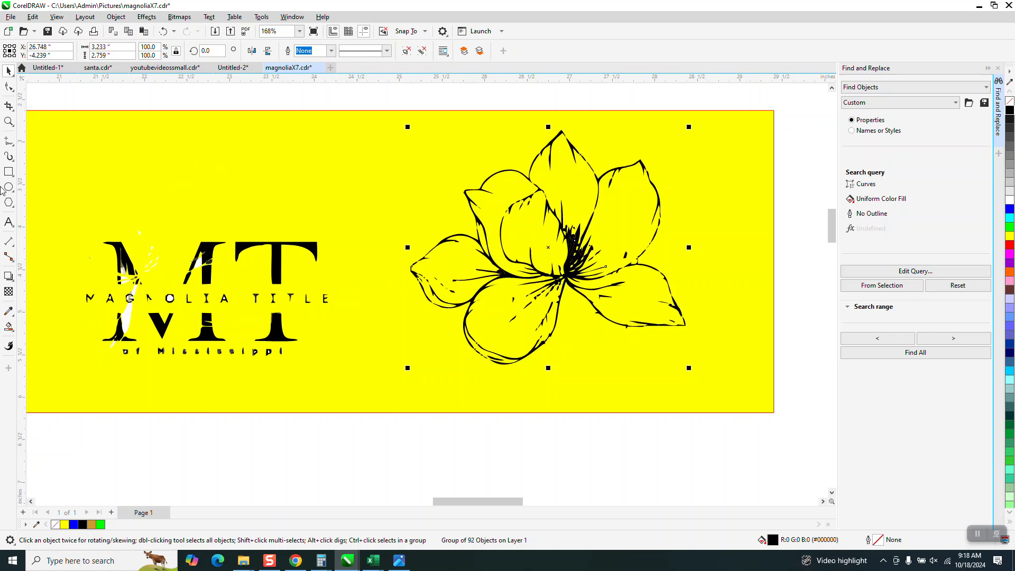
Add the text "MT" below the yellow background and enlarge it to about 126 pt
{"action": "left_click", "coordinate": [8, 222]}
{"action": "left_click", "coordinate": [213, 447]}
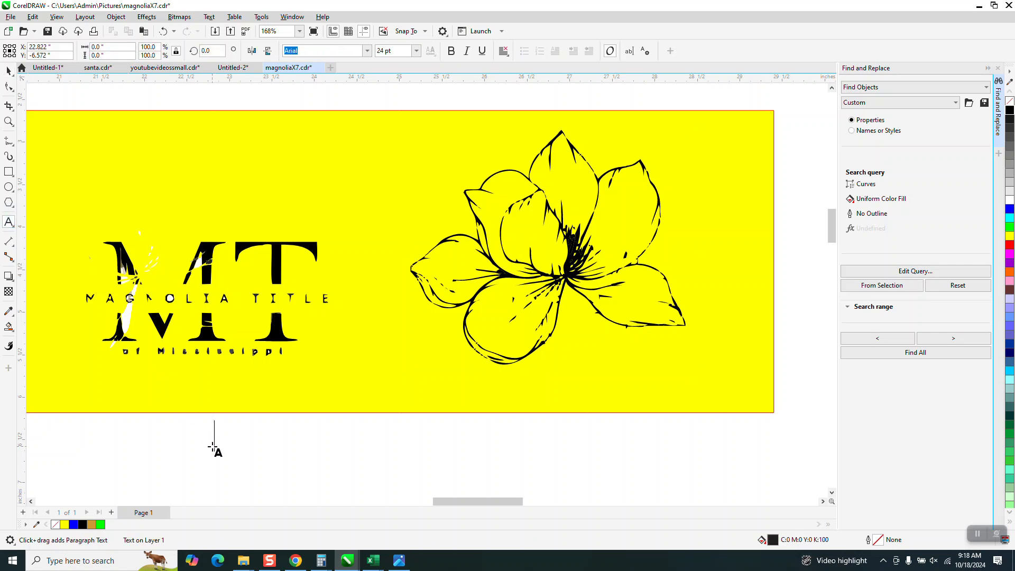
{"action": "type", "text": "MT"}
{"action": "left_click_drag", "start_coordinate": [258, 452], "coordinate": [417, 497]}
Set the font of the new MT text to Times New Roman
{"action": "left_click", "coordinate": [367, 51]}
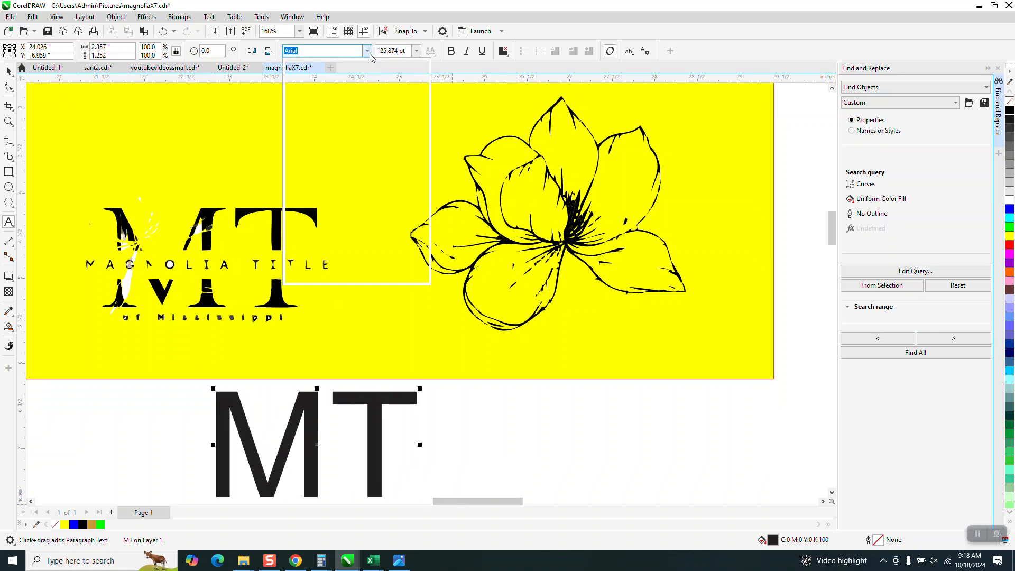
{"action": "left_click", "coordinate": [333, 92]}
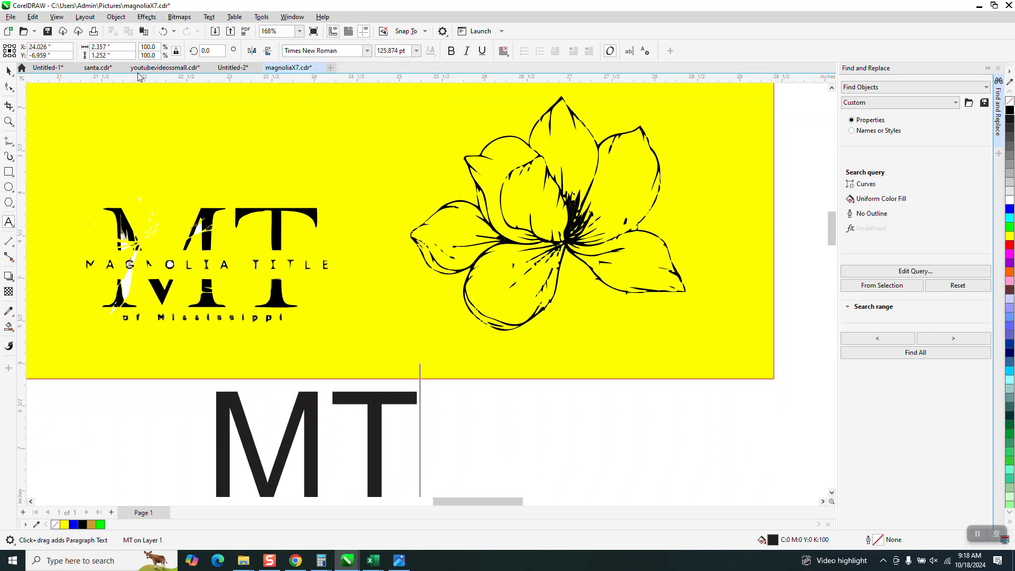
{"action": "left_click", "coordinate": [9, 70]}
{"action": "left_click", "coordinate": [366, 51]}
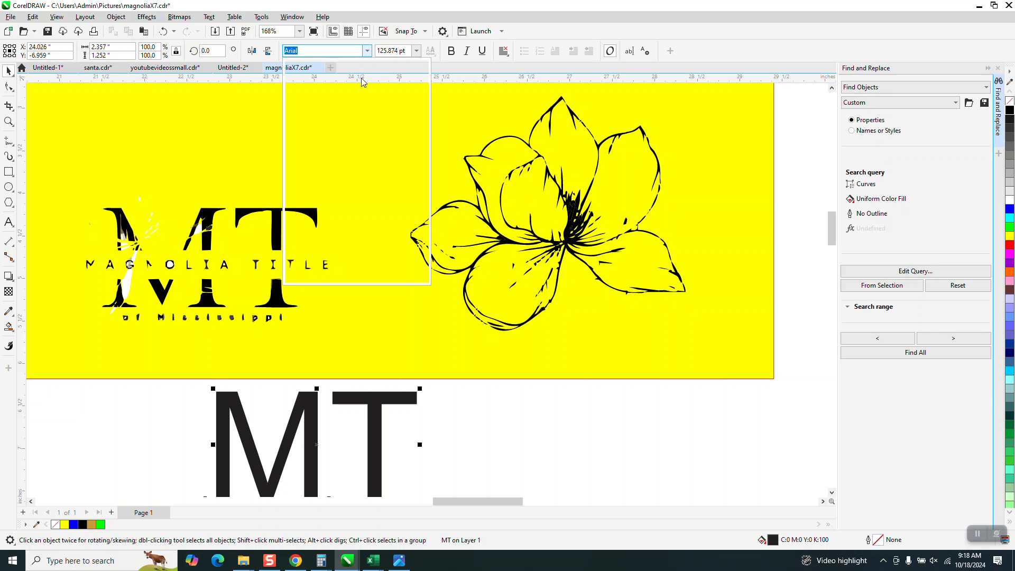
{"action": "left_click", "coordinate": [340, 96]}
{"action": "key", "text": "ctrl+z"}
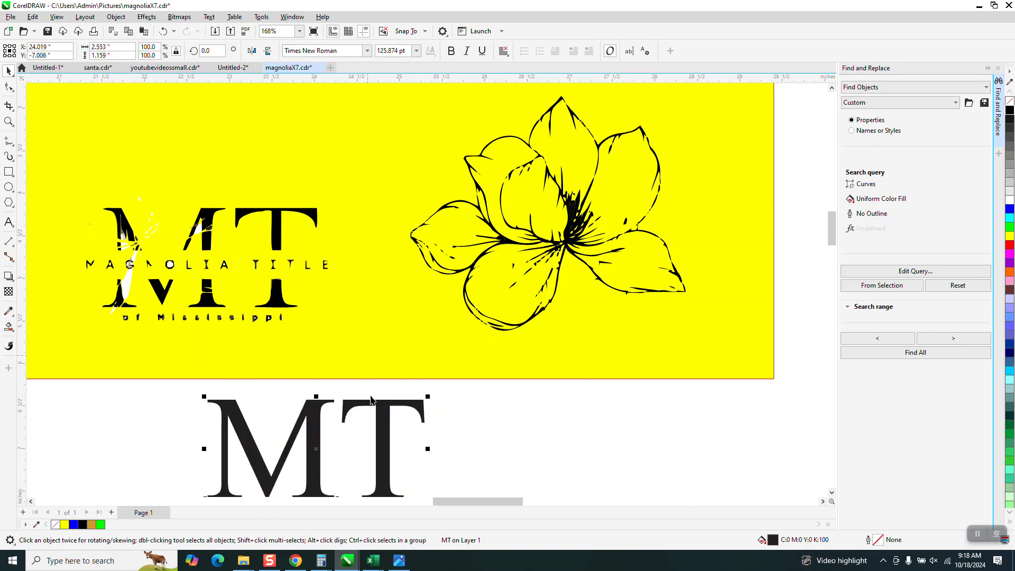
Align the new MT text over the traced MT letters and move it 5 inches right onto the flower
{"action": "left_click_drag", "start_coordinate": [373, 407], "coordinate": [278, 241]}
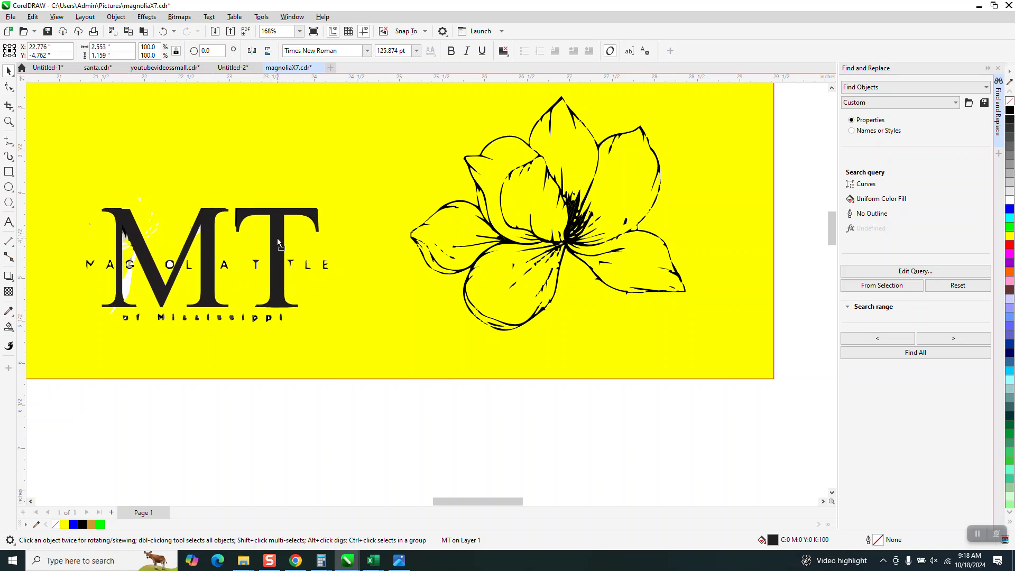
{"action": "key", "text": "Right"}
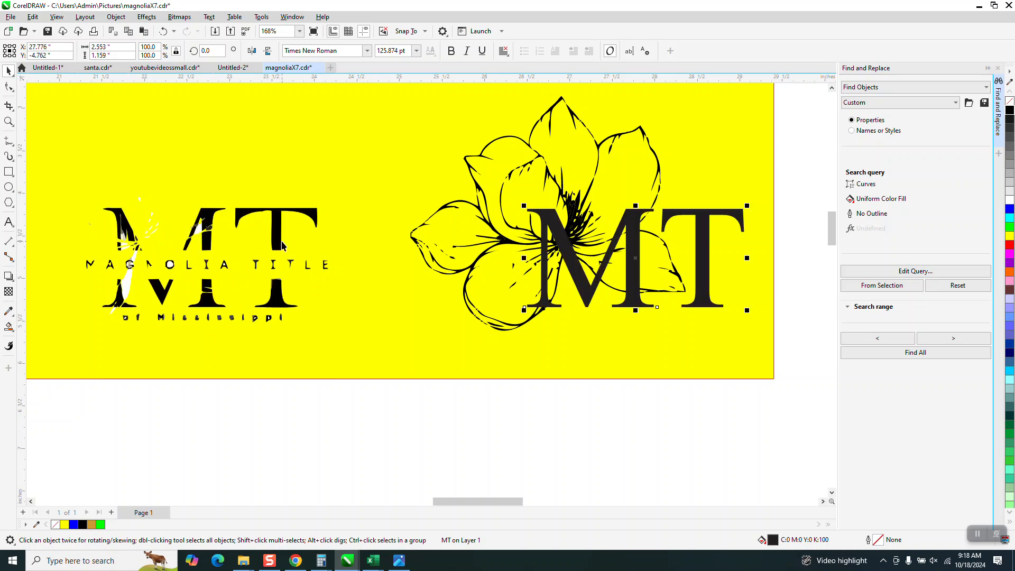
Close the Find and Replace docker and delete the yellow background rectangle
{"action": "scroll", "coordinate": [427, 288], "scroll_direction": "down", "scroll_amount": 2}
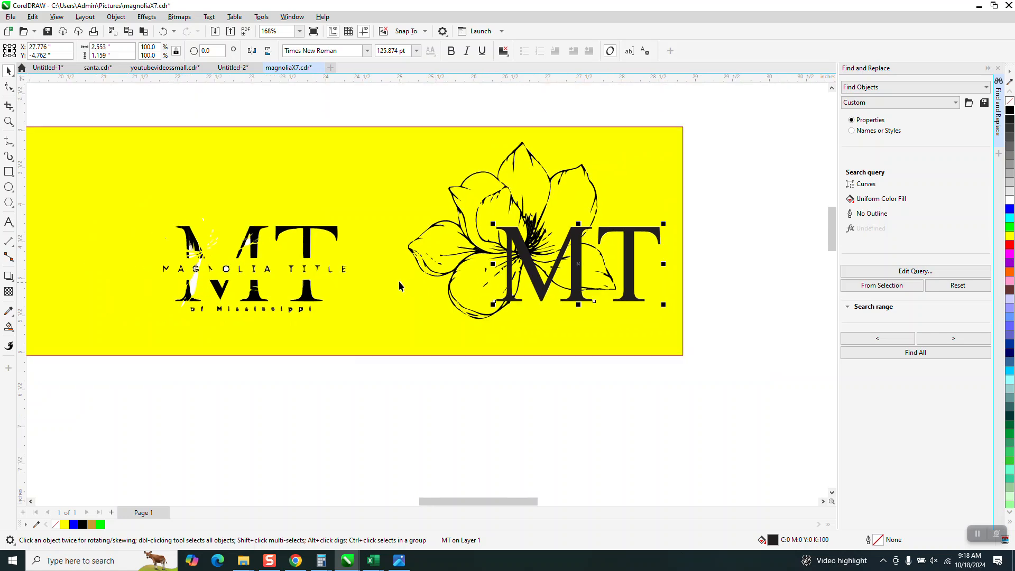
{"action": "left_click", "coordinate": [998, 69]}
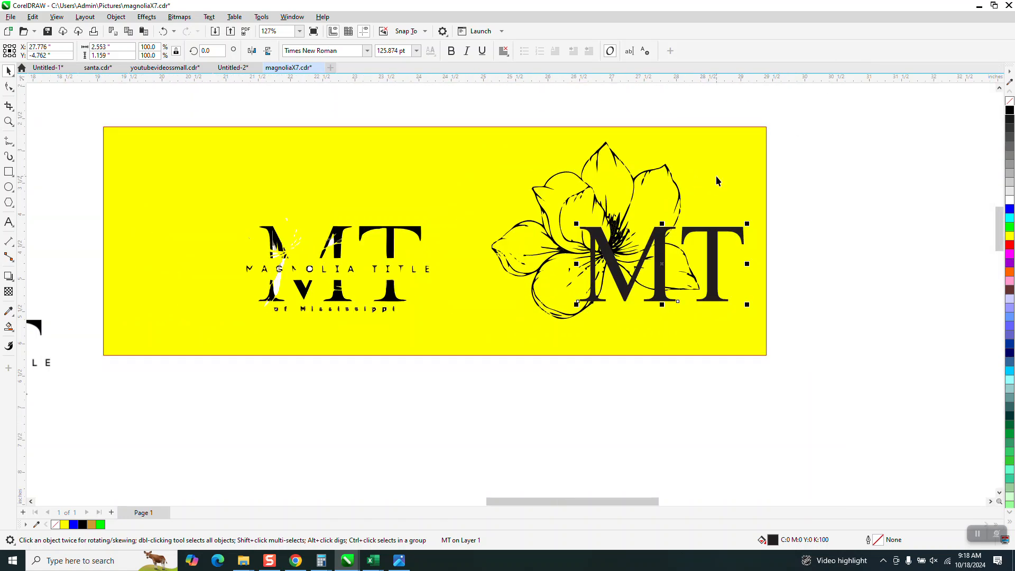
{"action": "left_click", "coordinate": [744, 187]}
{"action": "key", "text": "Delete"}
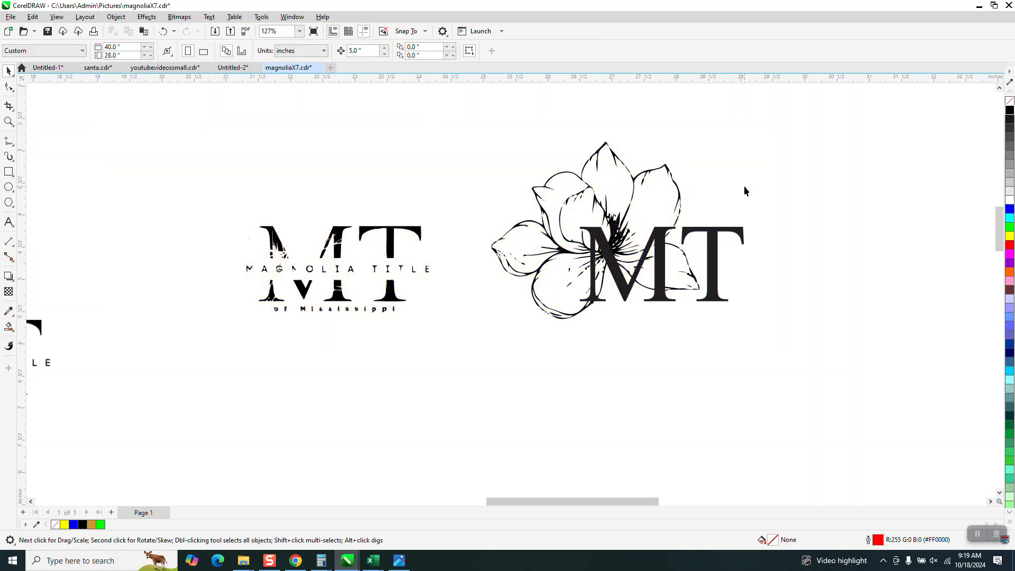
Move the MT text 5 inches right, clear of the flower, and place a duplicate 5 inches below it
{"action": "left_click", "coordinate": [658, 258]}
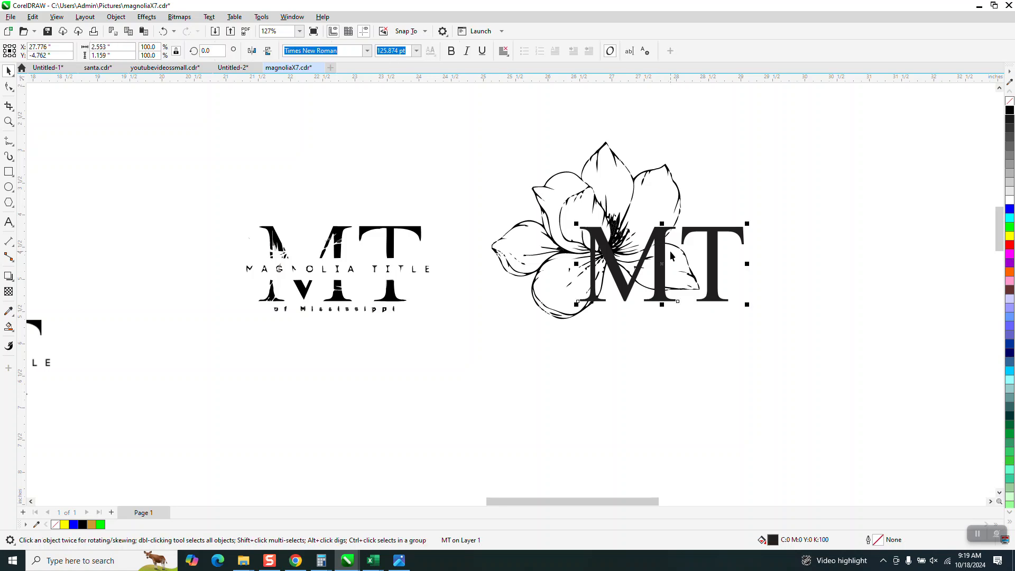
{"action": "key", "text": "ctrl+z"}
{"action": "scroll", "coordinate": [457, 238], "scroll_direction": "down", "scroll_amount": 2}
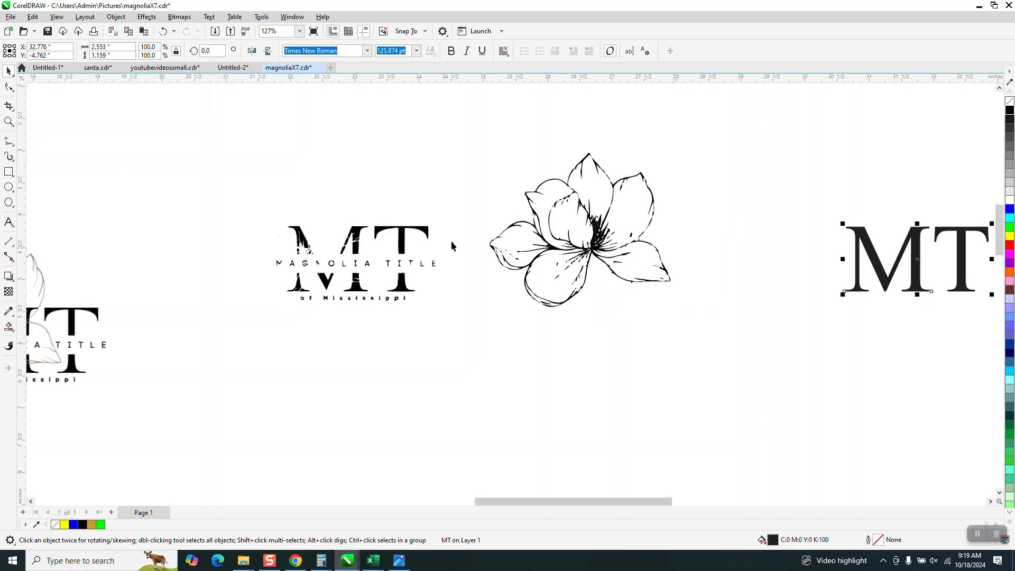
{"action": "left_click", "coordinate": [1009, 110]}
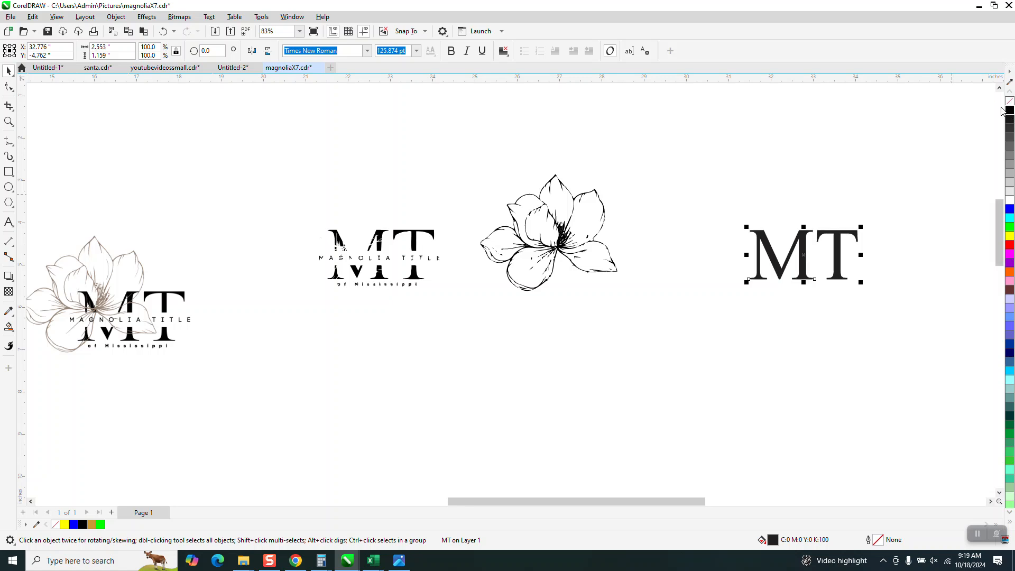
{"action": "key", "text": "ctrl+d"}
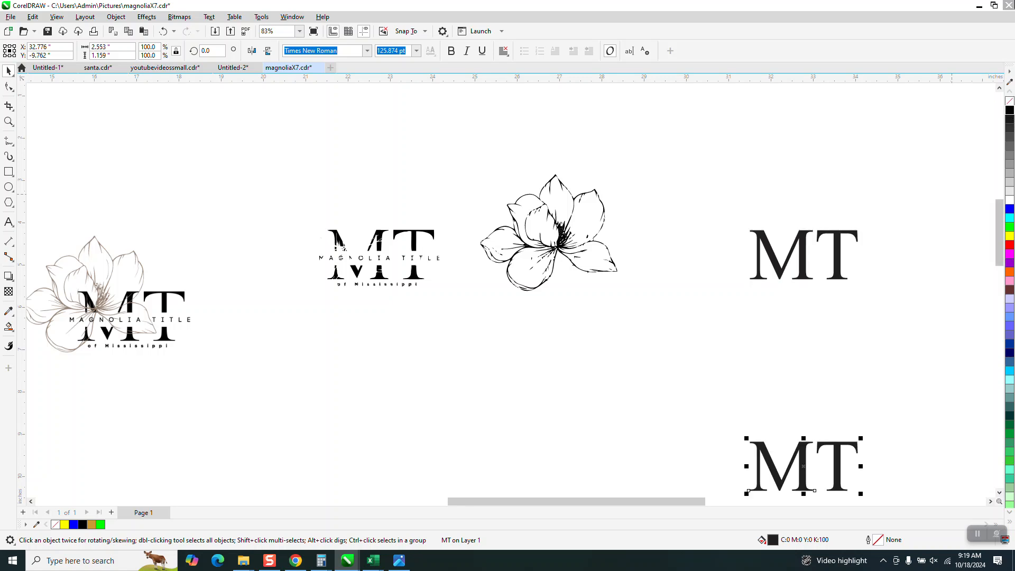
Remove the fill from the upper MT text and give it a dark grey outline (R26 G26 B26)
{"action": "left_click", "coordinate": [835, 242]}
{"action": "left_click", "coordinate": [1009, 101]}
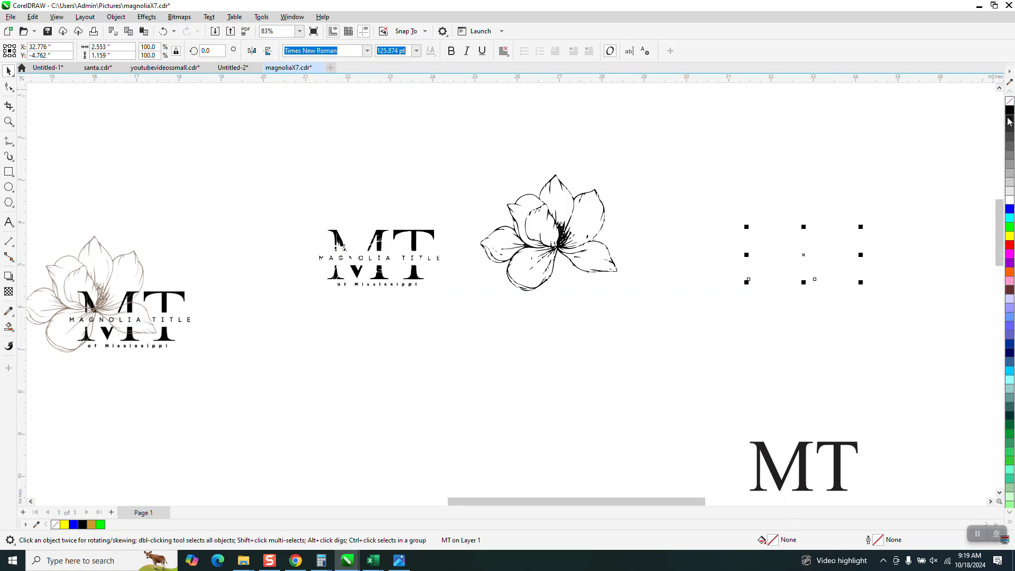
{"action": "right_click", "coordinate": [1009, 121]}
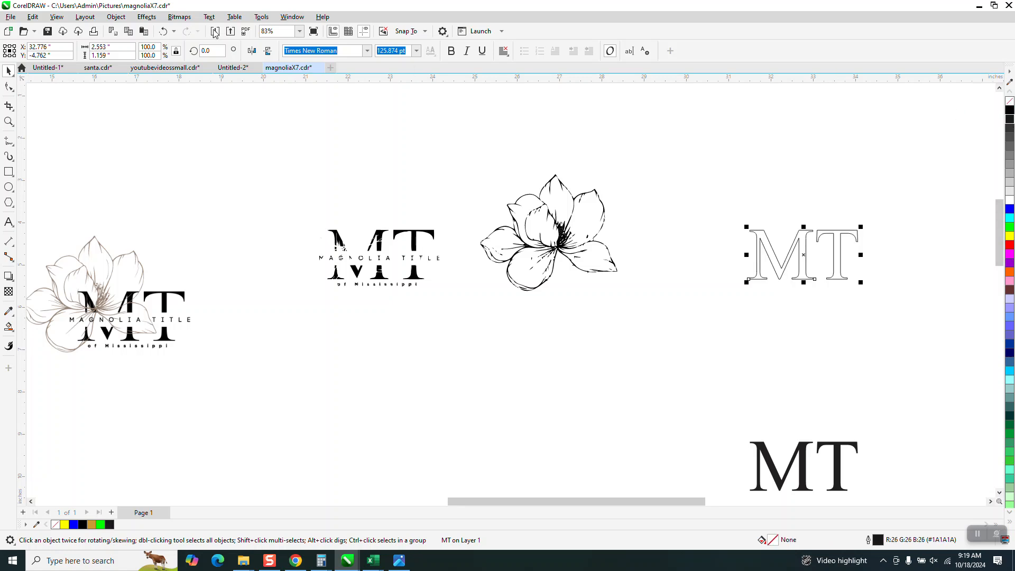
Apply an outside contour to the outlined MT text with 1 step and a 0.05 inch offset
{"action": "left_click", "coordinate": [147, 18]}
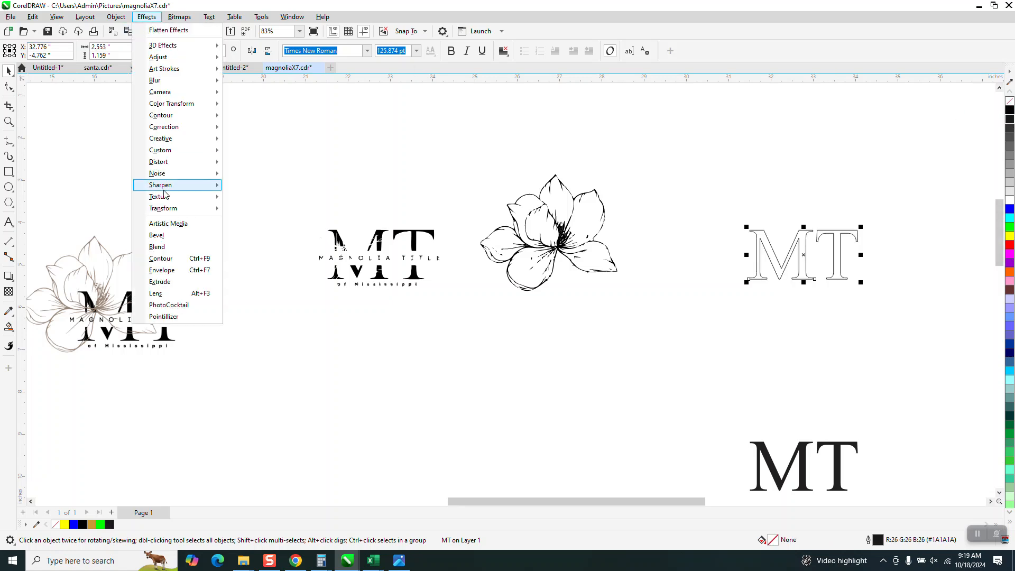
{"action": "left_click", "coordinate": [166, 261]}
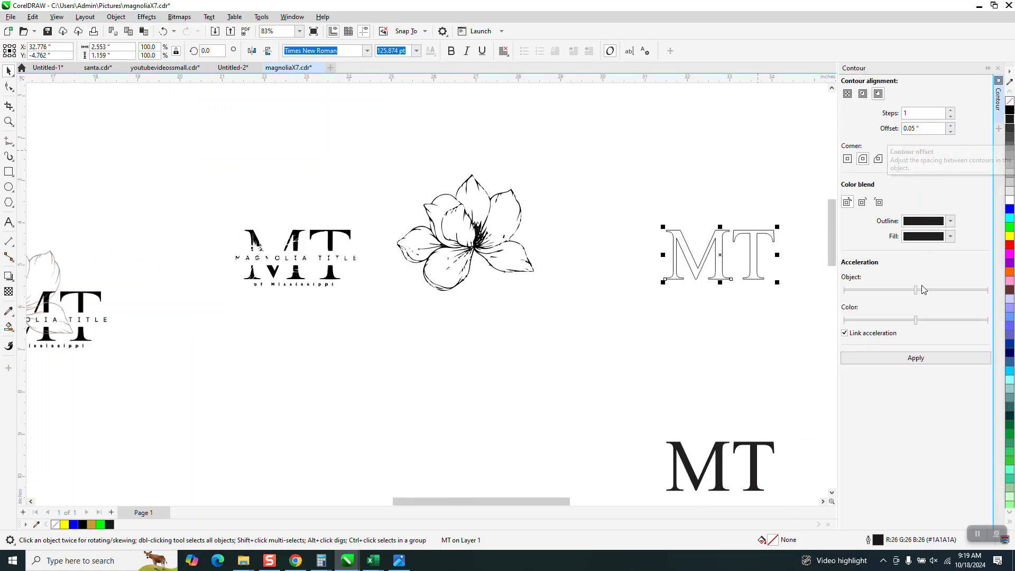
{"action": "left_click", "coordinate": [920, 361]}
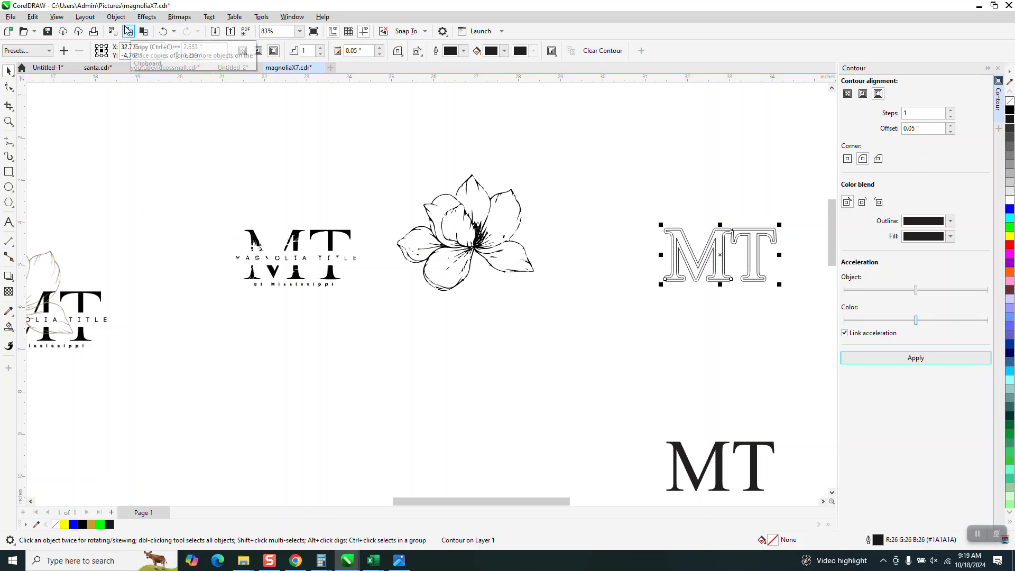
Separate the contour from the outlined MT text and move the contour 5 inches left onto the flower
{"action": "left_click", "coordinate": [115, 17]}
{"action": "left_click", "coordinate": [153, 195]}
{"action": "left_click", "coordinate": [272, 318]}
{"action": "left_click", "coordinate": [670, 281]}
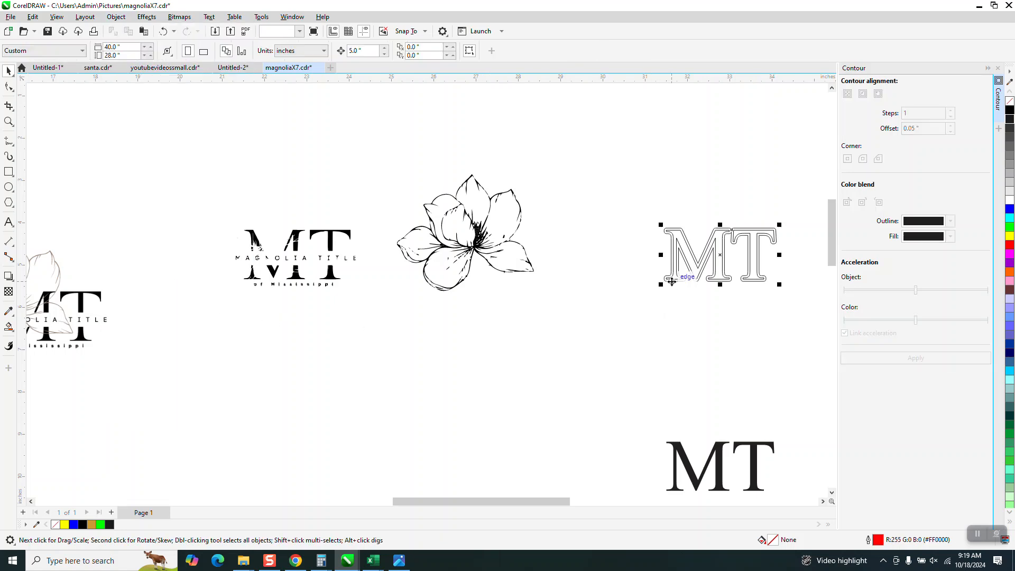
{"action": "key", "text": "Left"}
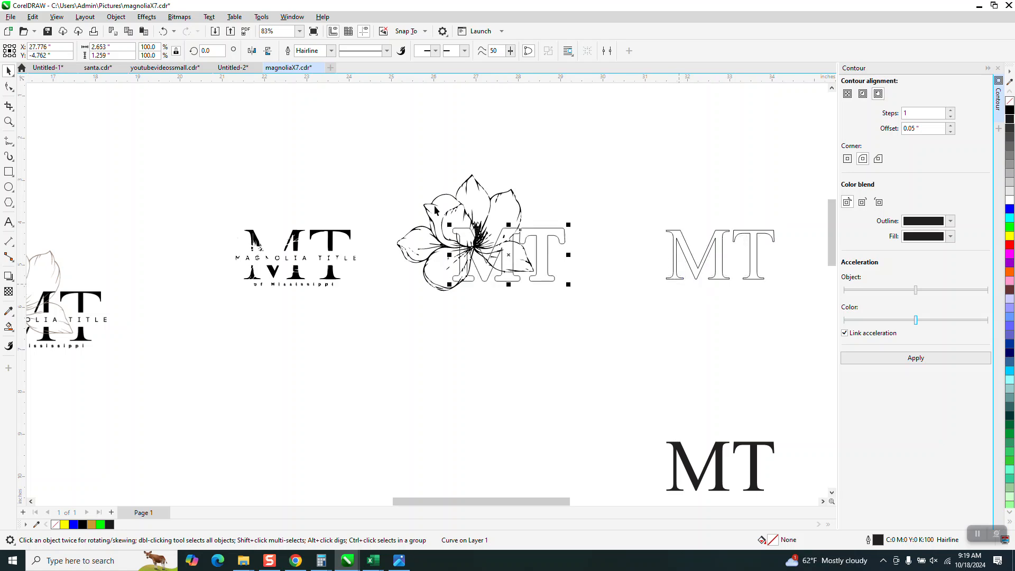
Trim the flower with the MT contour and move the contour 5 inches down, clear of the flower
{"action": "left_click_drag", "start_coordinate": [483, 276], "coordinate": [617, 334]}
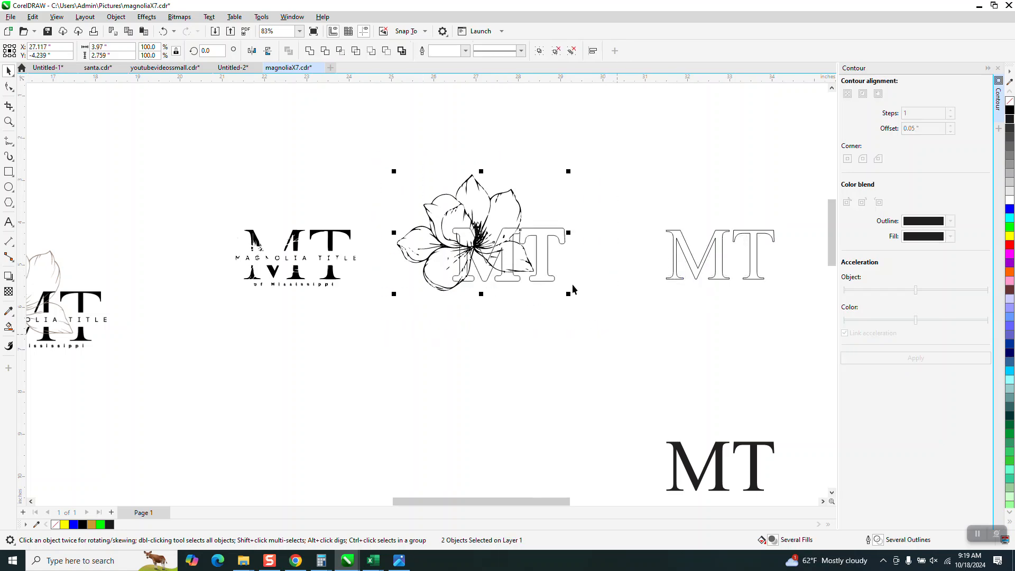
{"action": "left_click", "coordinate": [325, 51]}
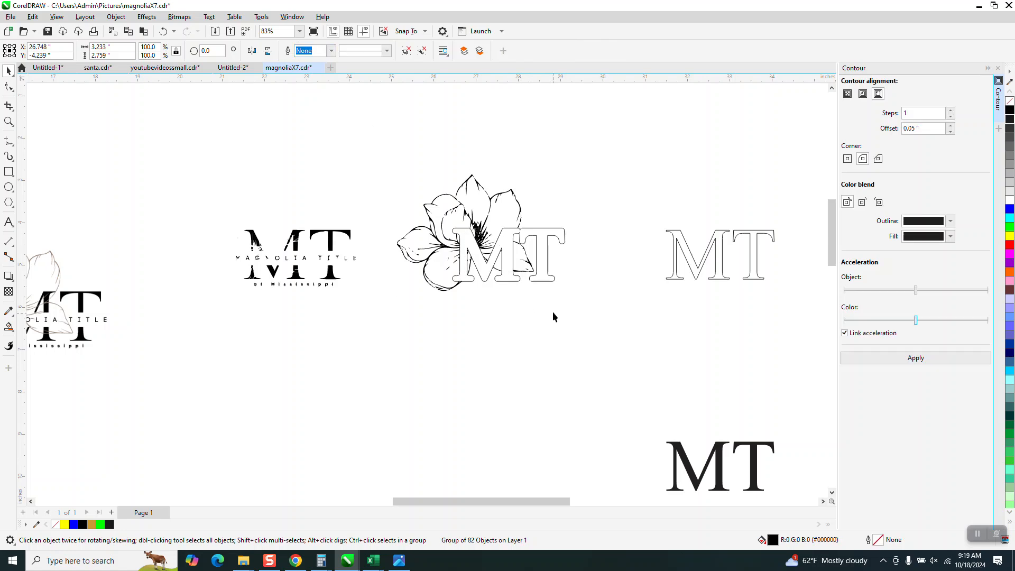
{"action": "left_click", "coordinate": [545, 282]}
{"action": "key", "text": "Down"}
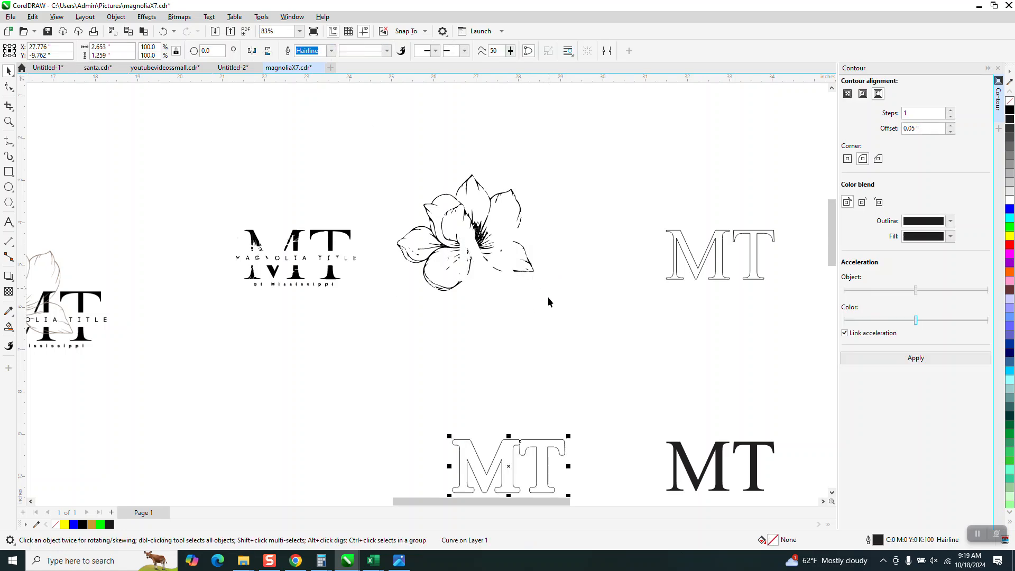
Move the solid MT text 5 inches up and 5 inches left onto the trimmed flower
{"action": "left_click", "coordinate": [687, 454]}
{"action": "key", "text": "Up"}
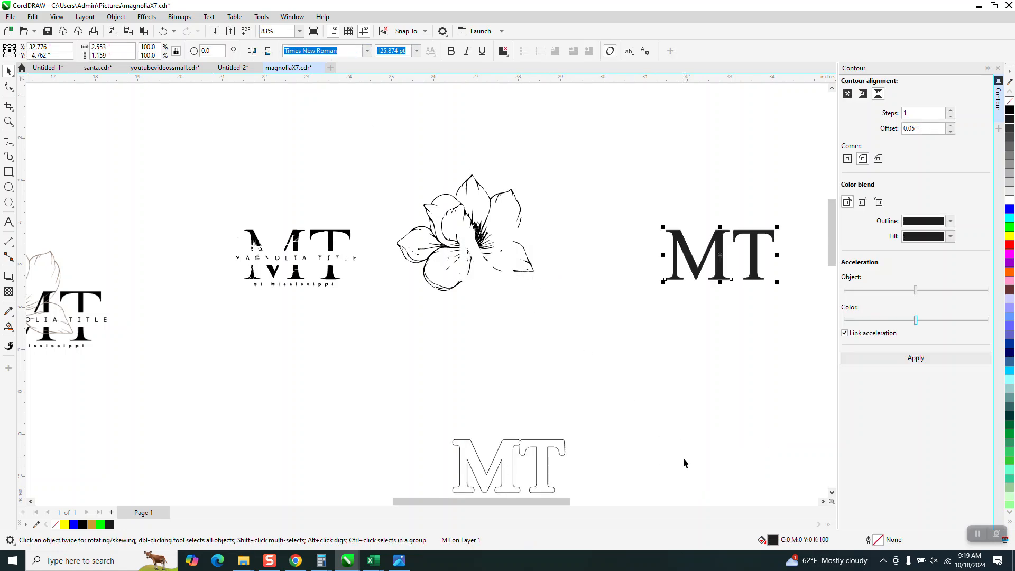
{"action": "key", "text": "Left"}
Examine the gap around the MT text on the flower and compare it with the traced lettering beside it
{"action": "left_click", "coordinate": [8, 122]}
{"action": "left_click_drag", "start_coordinate": [436, 227], "coordinate": [607, 310]}
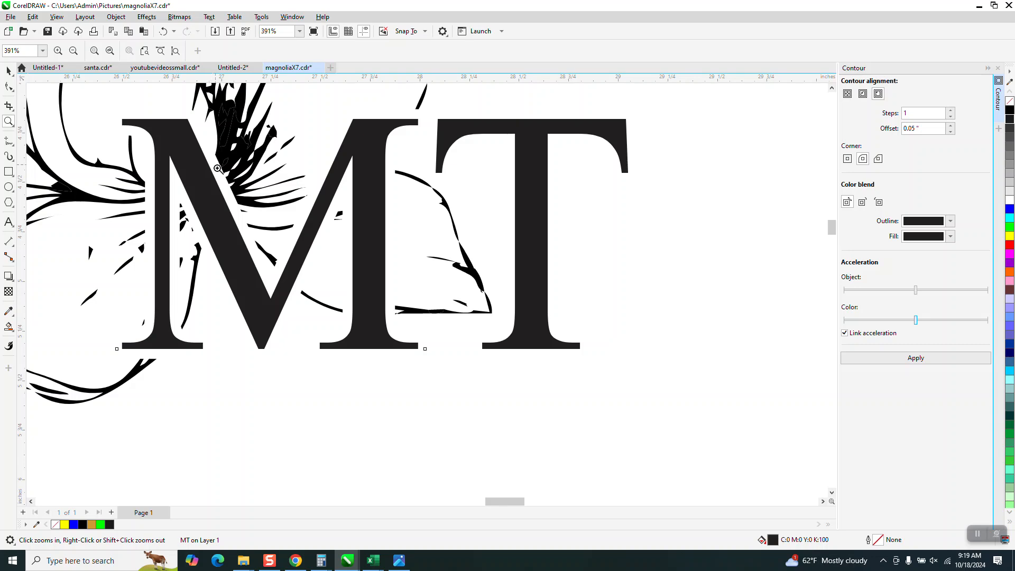
{"action": "scroll", "coordinate": [200, 140], "scroll_direction": "down", "scroll_amount": 5}
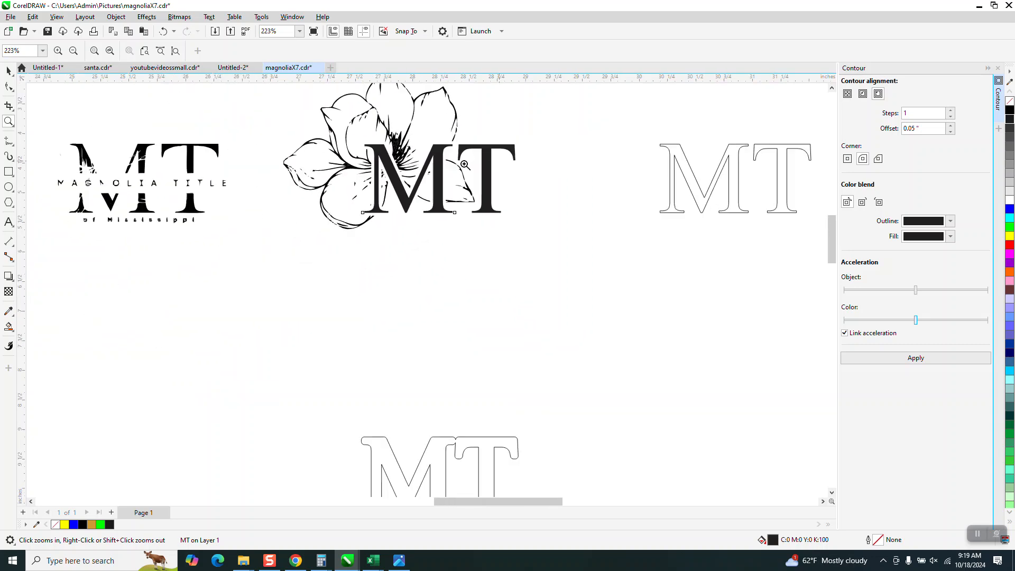
{"action": "scroll", "coordinate": [487, 198], "scroll_direction": "down", "scroll_amount": 1}
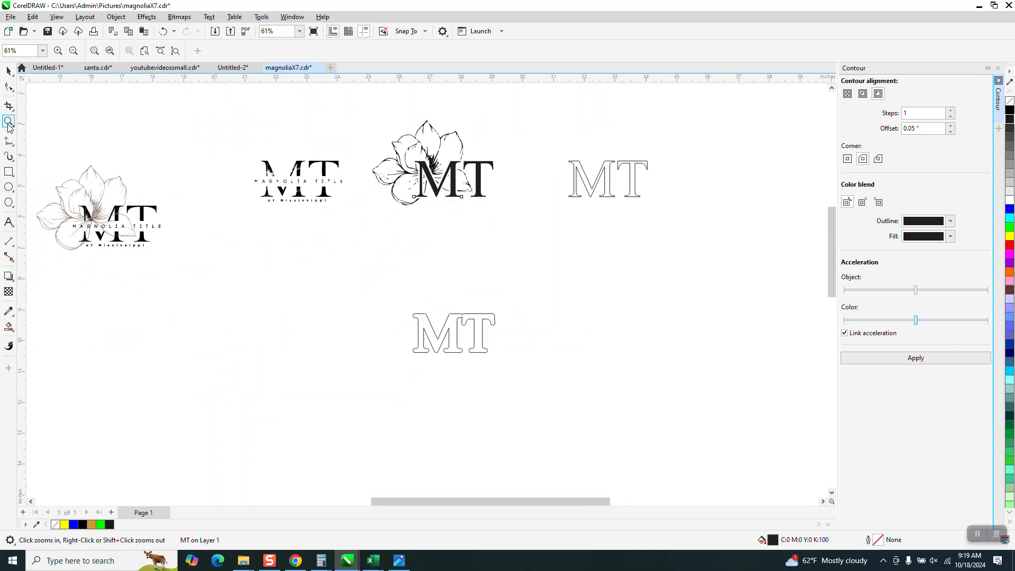
{"action": "left_click_drag", "start_coordinate": [249, 161], "coordinate": [531, 239]}
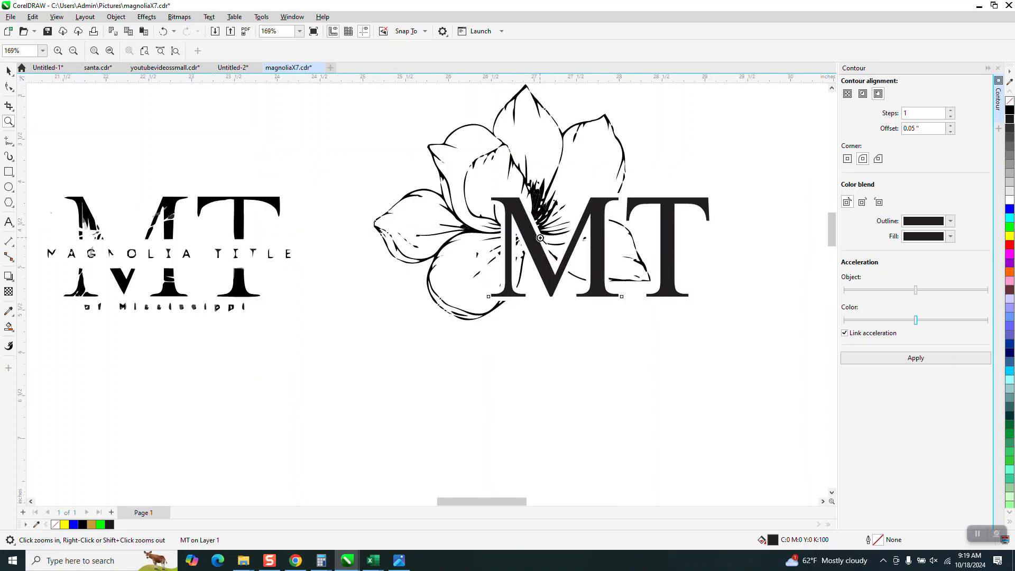
{"action": "scroll", "coordinate": [201, 270], "scroll_direction": "down", "scroll_amount": 3}
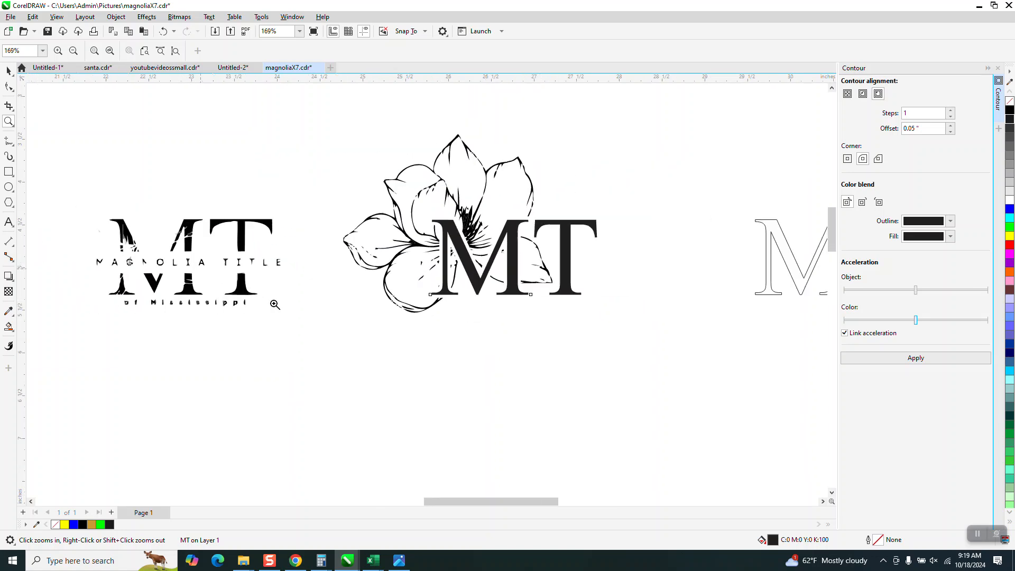
{"action": "scroll", "coordinate": [289, 304], "scroll_direction": "down", "scroll_amount": 2}
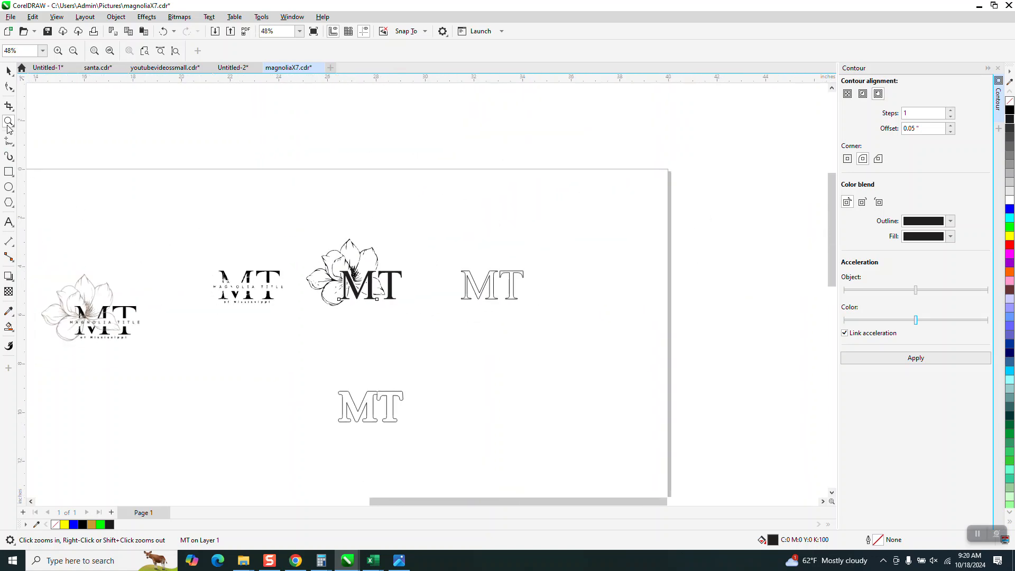
{"action": "left_click_drag", "start_coordinate": [208, 264], "coordinate": [299, 313]}
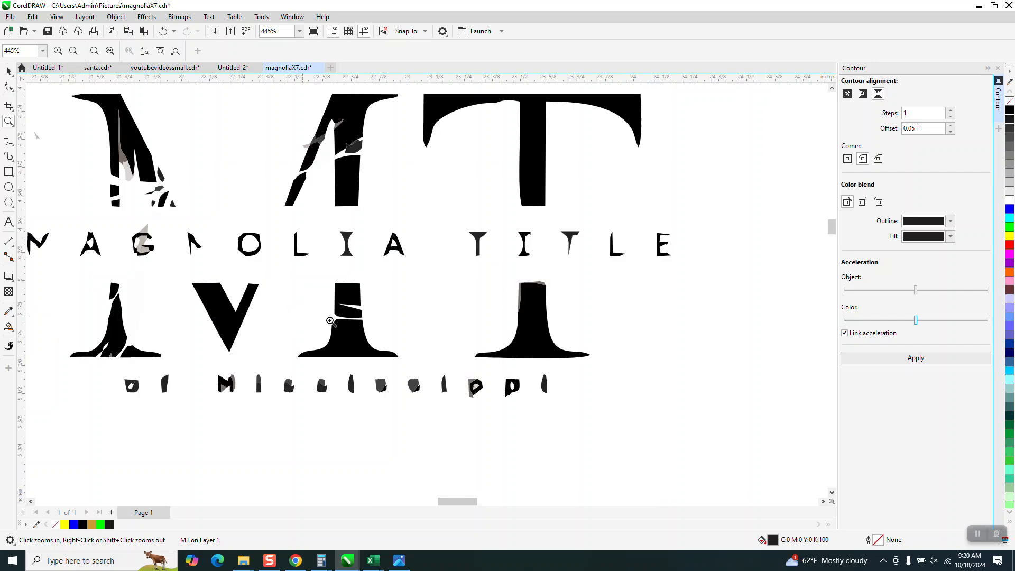
{"action": "scroll", "coordinate": [330, 321], "scroll_direction": "down", "scroll_amount": 6}
Add the text MAGNOLIA TITLE in 24 pt Arial below the original logo, with spaces between the letters
{"action": "left_click_drag", "start_coordinate": [84, 335], "coordinate": [355, 427]}
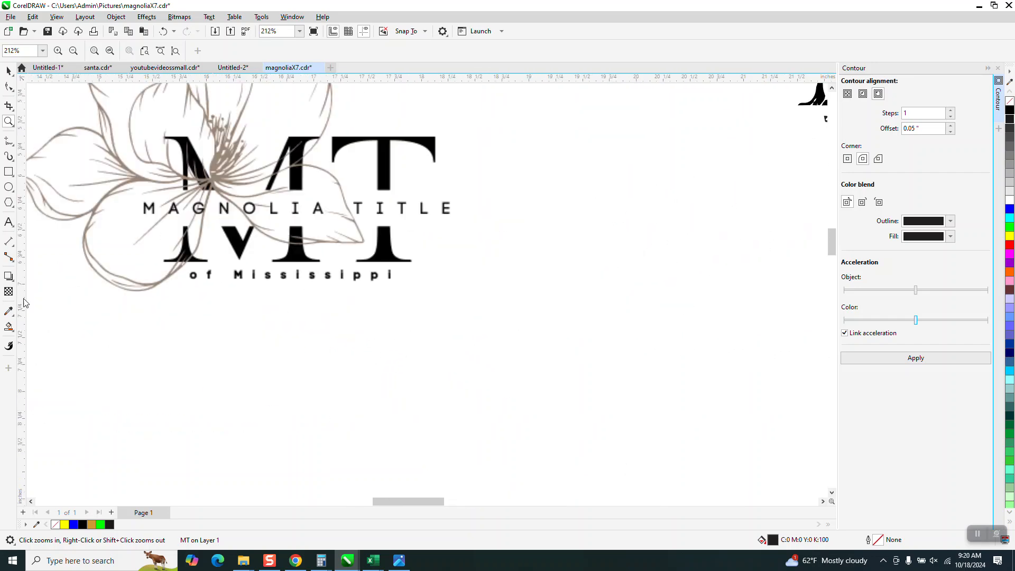
{"action": "left_click", "coordinate": [9, 222]}
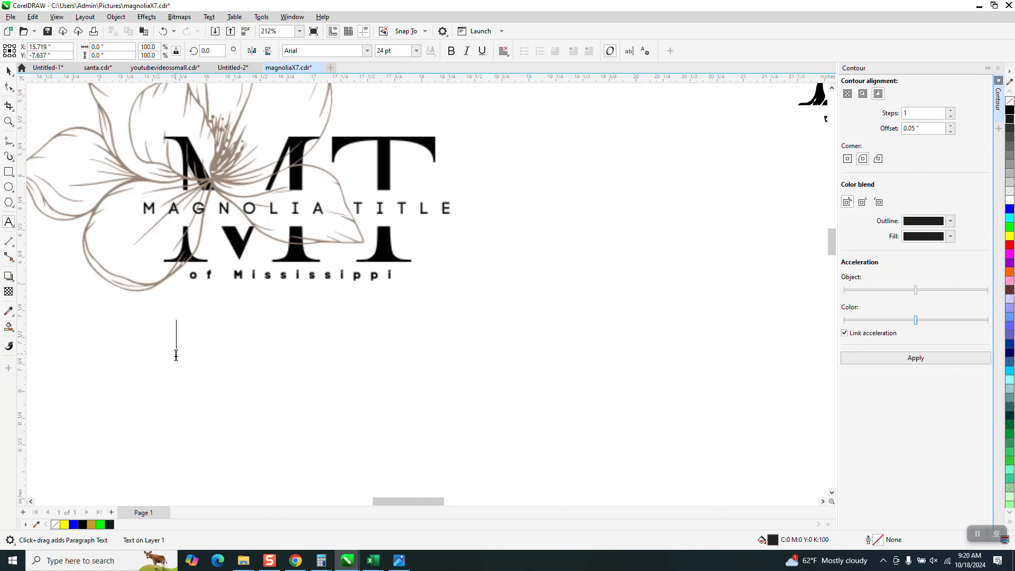
{"action": "left_click", "coordinate": [176, 355]}
{"action": "type", "text": "M "}
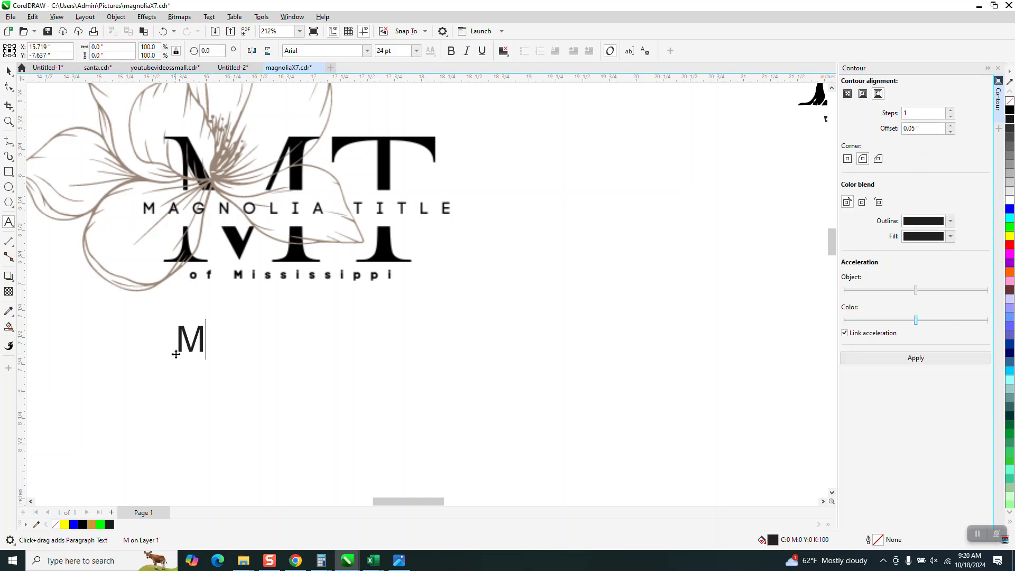
{"action": "type", "text": "A G"}
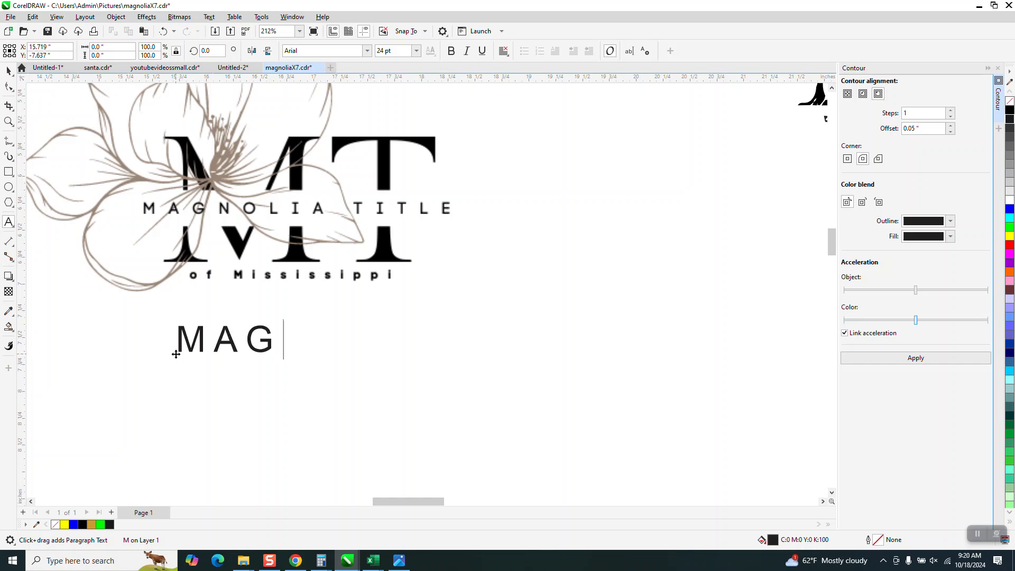
{"action": "type", "text": " N O "}
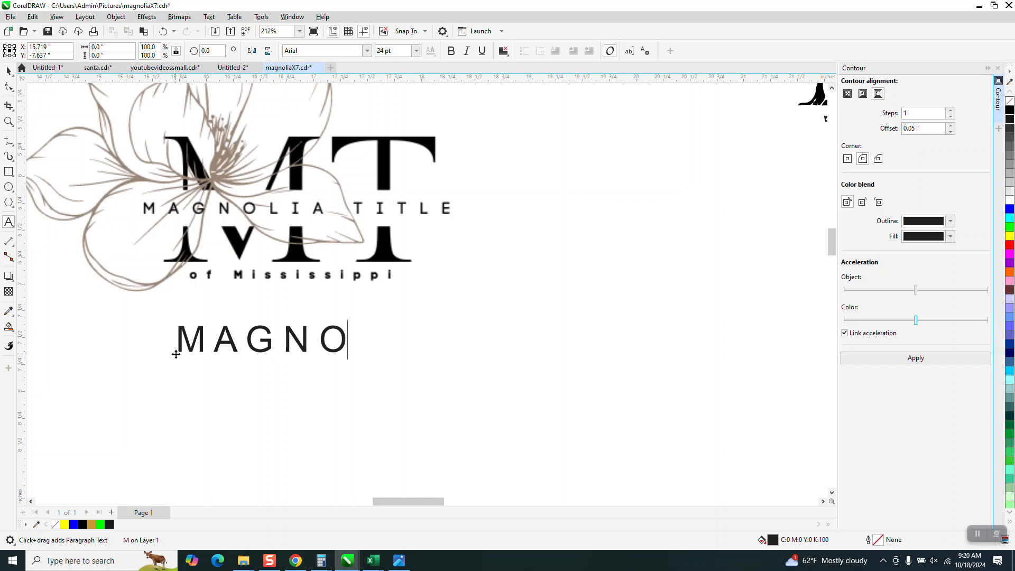
{"action": "type", "text": "L I A "}
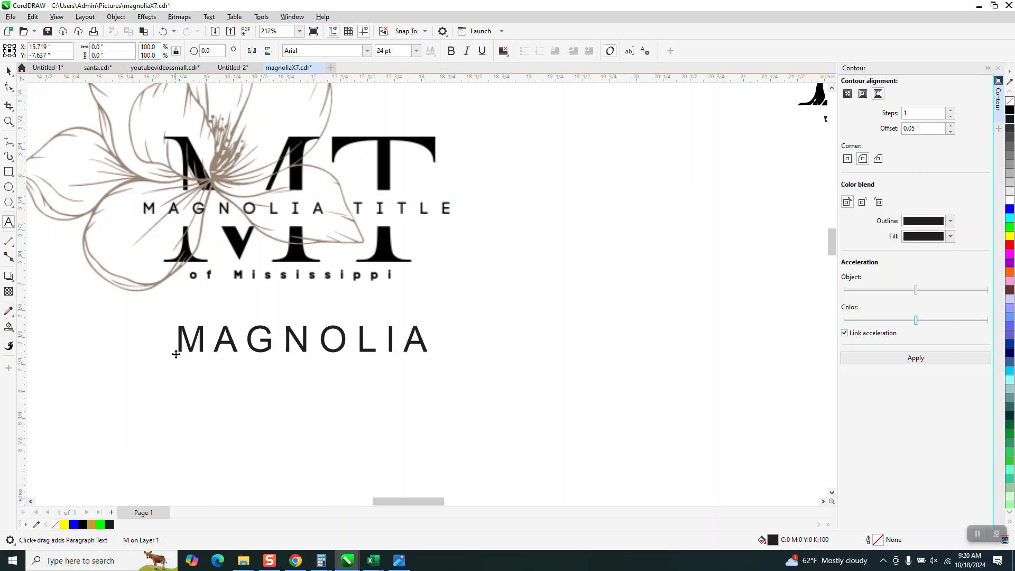
{"action": "type", "text": "  T T"}
{"action": "key", "text": "BackSpace"}
{"action": "type", "text": "I "}
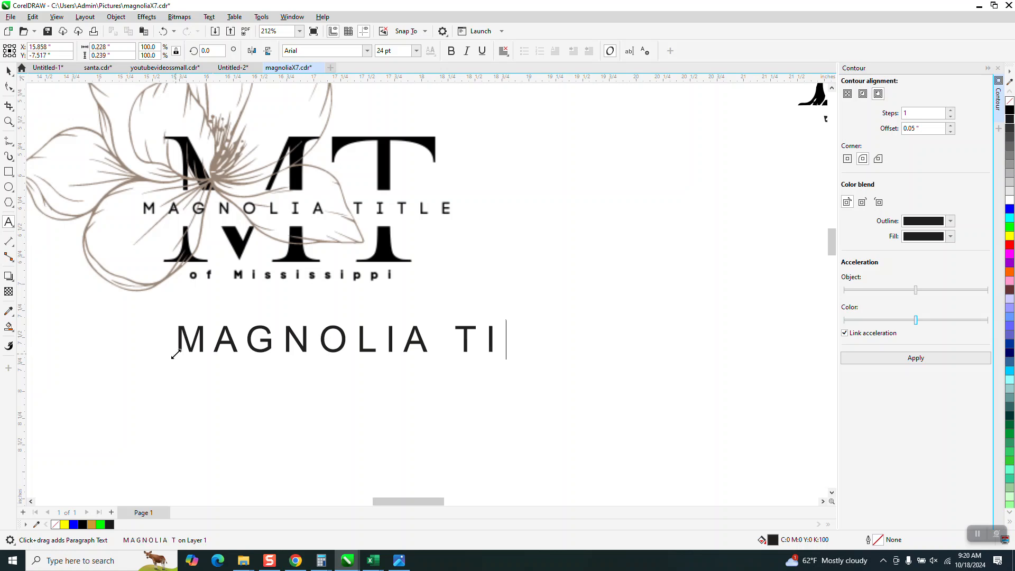
{"action": "type", "text": "TL"}
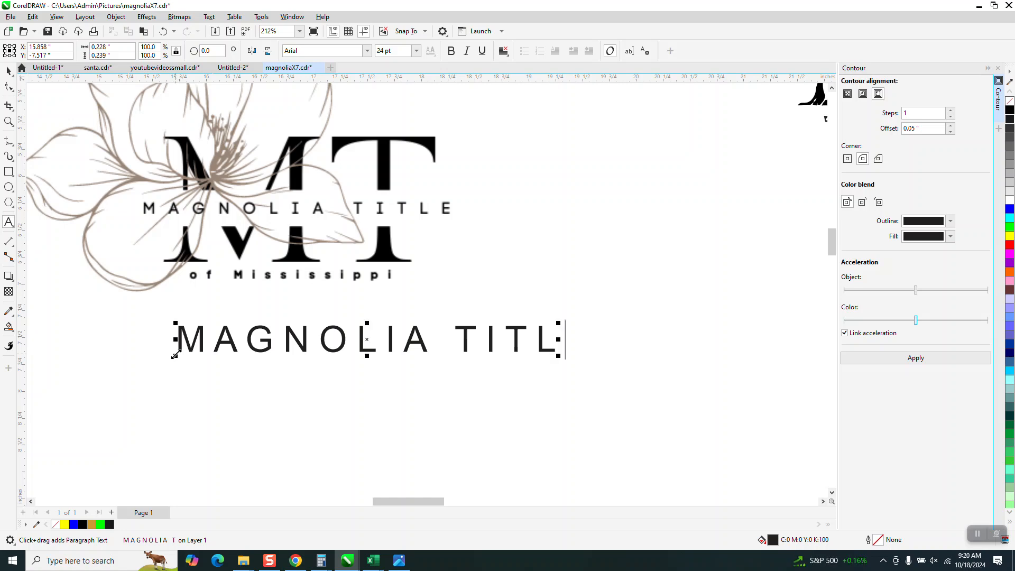
{"action": "type", "text": " E"}
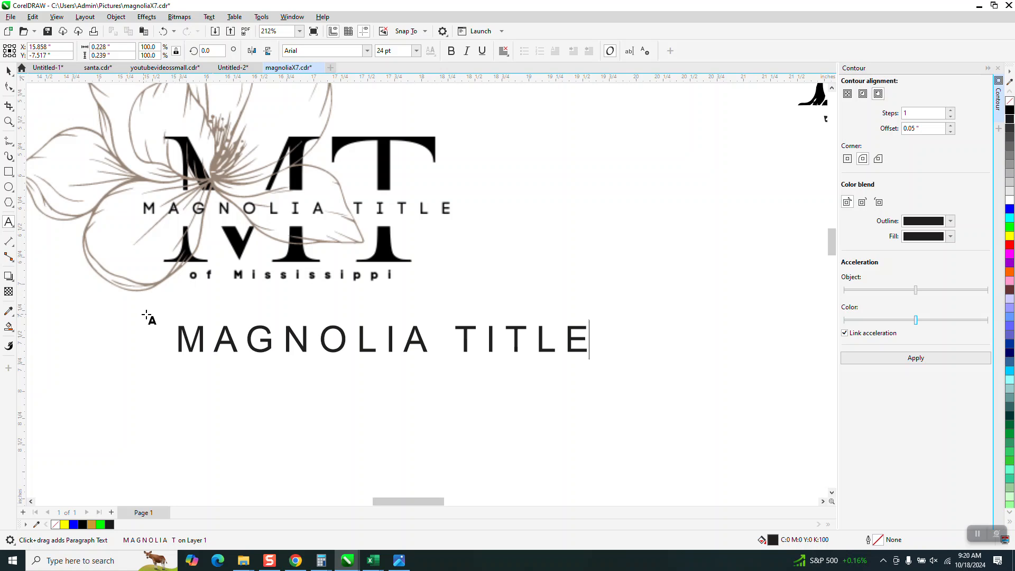
Fill the MAGNOLIA TITLE text with yellow and scale it down to about 1.96 inches wide
{"action": "left_click", "coordinate": [9, 71]}
{"action": "left_click", "coordinate": [1007, 237]}
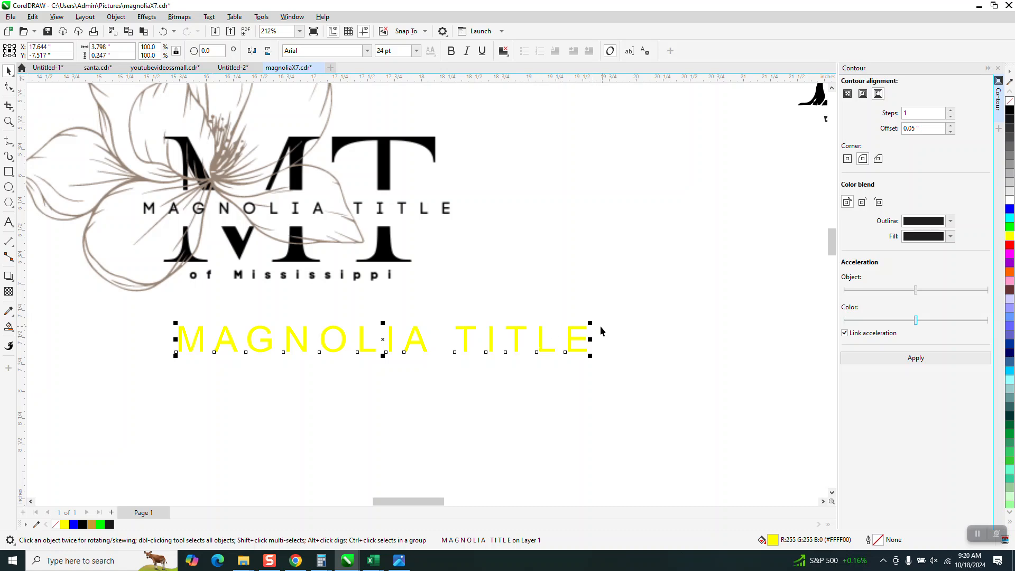
{"action": "left_click_drag", "start_coordinate": [591, 324], "coordinate": [575, 336]}
Place the yellow text over the traced MAGNOLIA TITLE line and stretch it to about 2.87 inches wide to match
{"action": "scroll", "coordinate": [338, 414], "scroll_direction": "down", "scroll_amount": 1}
{"action": "scroll", "coordinate": [204, 451], "scroll_direction": "down", "scroll_amount": 2}
{"action": "left_click_drag", "start_coordinate": [262, 390], "coordinate": [607, 224]}
{"action": "left_click", "coordinate": [9, 122]}
{"action": "left_click_drag", "start_coordinate": [511, 182], "coordinate": [752, 280]}
{"action": "left_click", "coordinate": [9, 70]}
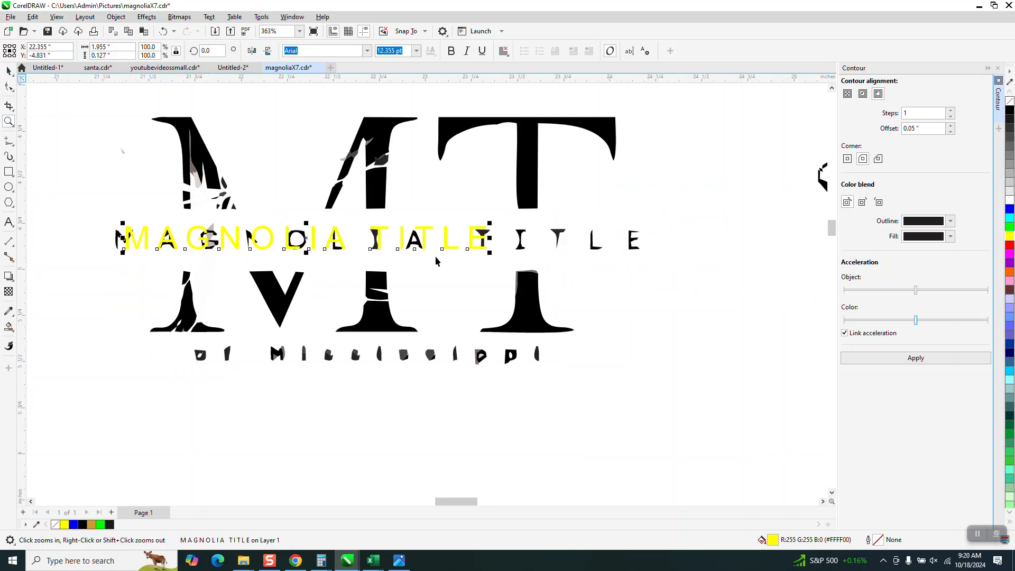
{"action": "left_click_drag", "start_coordinate": [490, 238], "coordinate": [649, 251]}
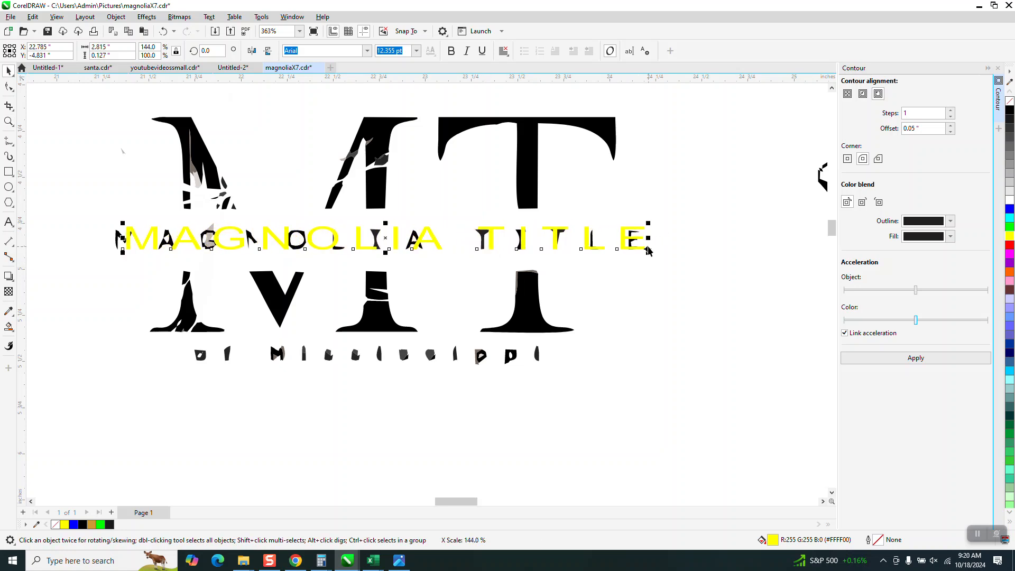
{"action": "left_click_drag", "start_coordinate": [120, 239], "coordinate": [111, 239]}
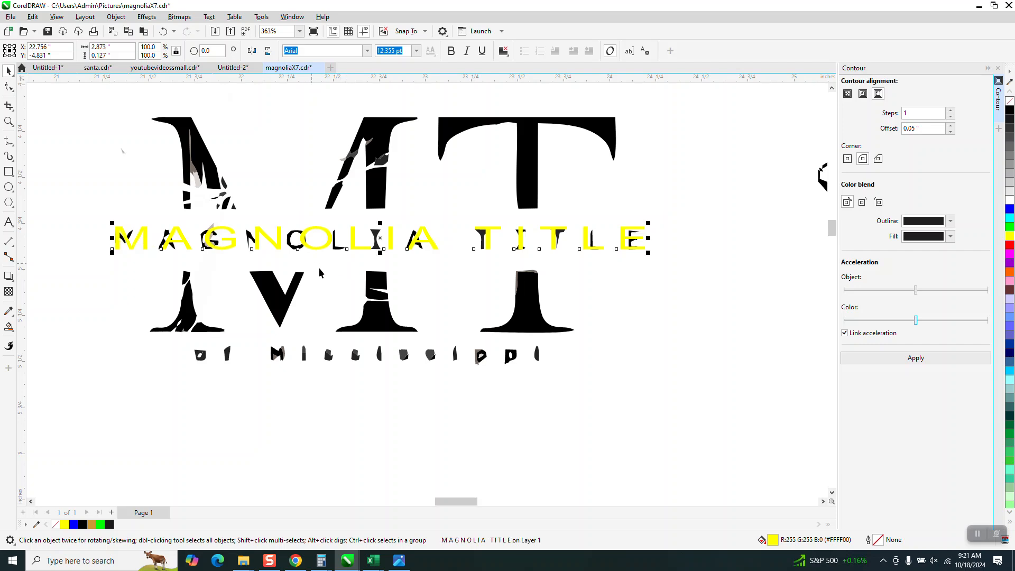
Move the MAGNOLIA TITLE text 5 inches right onto the flower's MT lettering and fill it black
{"action": "scroll", "coordinate": [196, 324], "scroll_direction": "down", "scroll_amount": 4}
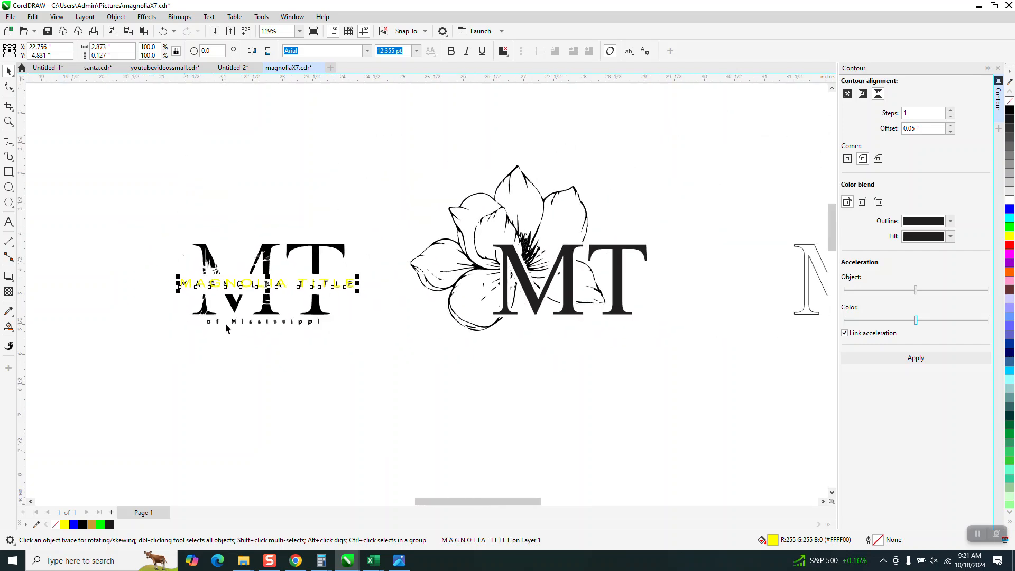
{"action": "scroll", "coordinate": [226, 324], "scroll_direction": "down", "scroll_amount": 1}
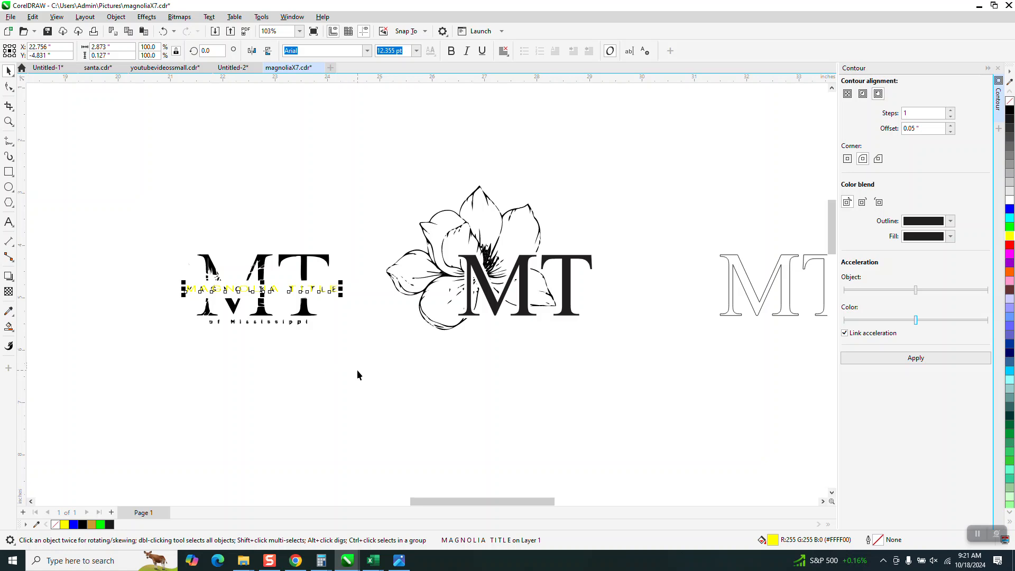
{"action": "scroll", "coordinate": [347, 375], "scroll_direction": "down", "scroll_amount": 1}
{"action": "key", "text": "Right"}
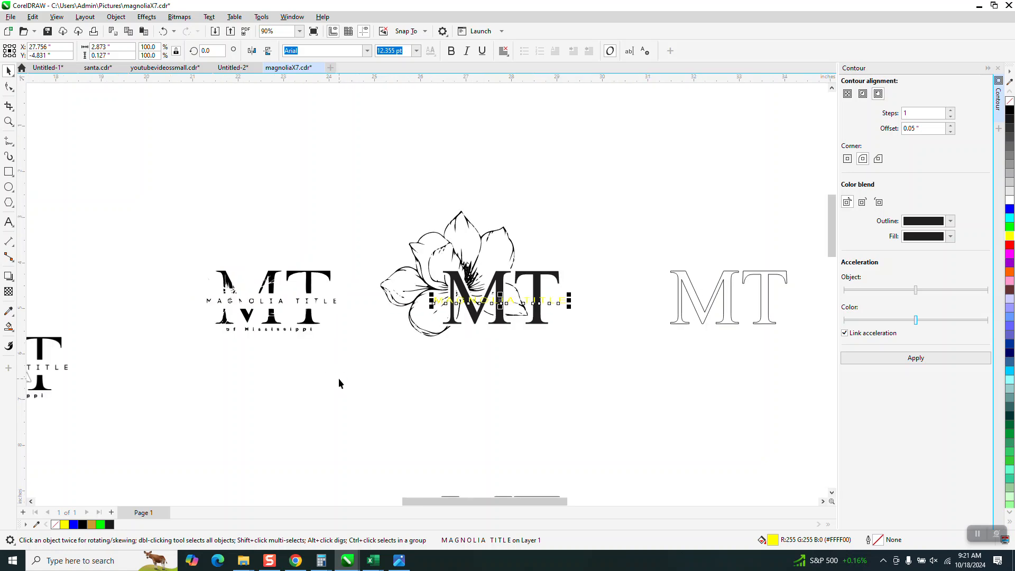
{"action": "left_click", "coordinate": [1009, 111]}
Check the black MAGNOLIA TITLE text over the MT letters and delete the outlined MT text beside the flower
{"action": "left_click", "coordinate": [8, 121]}
{"action": "left_click_drag", "start_coordinate": [434, 258], "coordinate": [607, 373]}
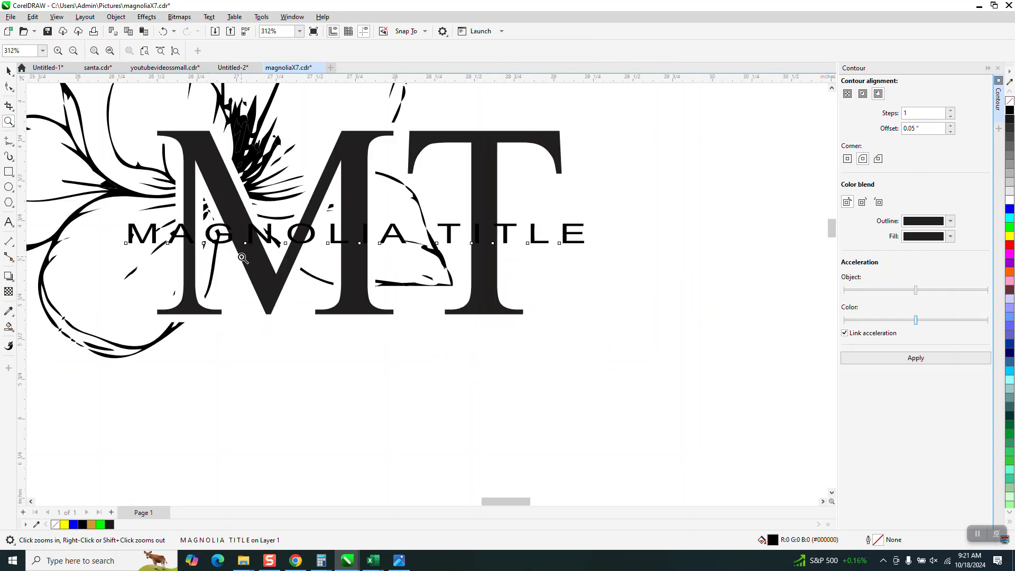
{"action": "scroll", "coordinate": [315, 279], "scroll_direction": "down", "scroll_amount": 1}
{"action": "scroll", "coordinate": [305, 273], "scroll_direction": "down", "scroll_amount": 3}
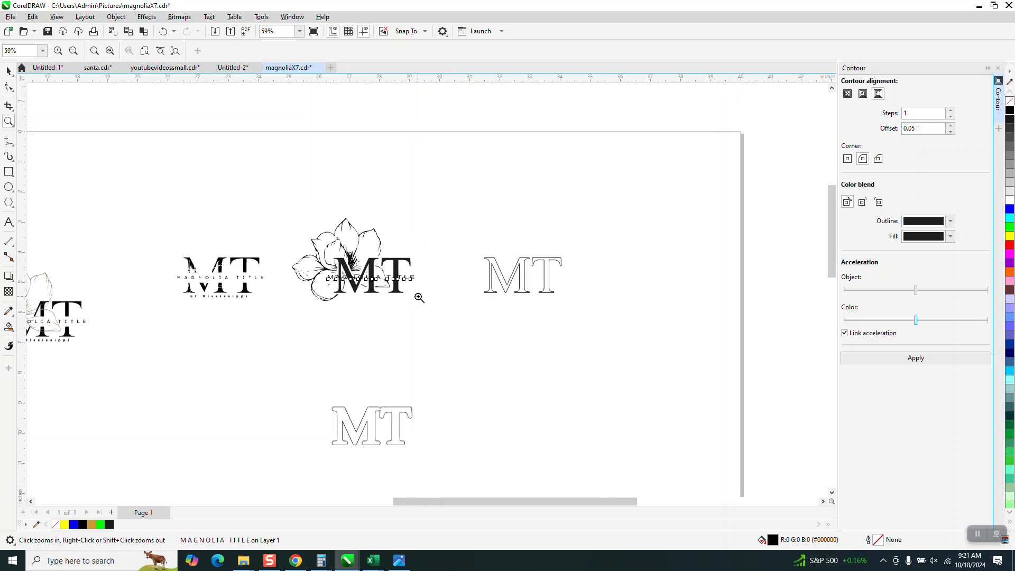
{"action": "left_click", "coordinate": [8, 70]}
{"action": "left_click_drag", "start_coordinate": [472, 223], "coordinate": [550, 315]}
{"action": "key", "text": "Delete"}
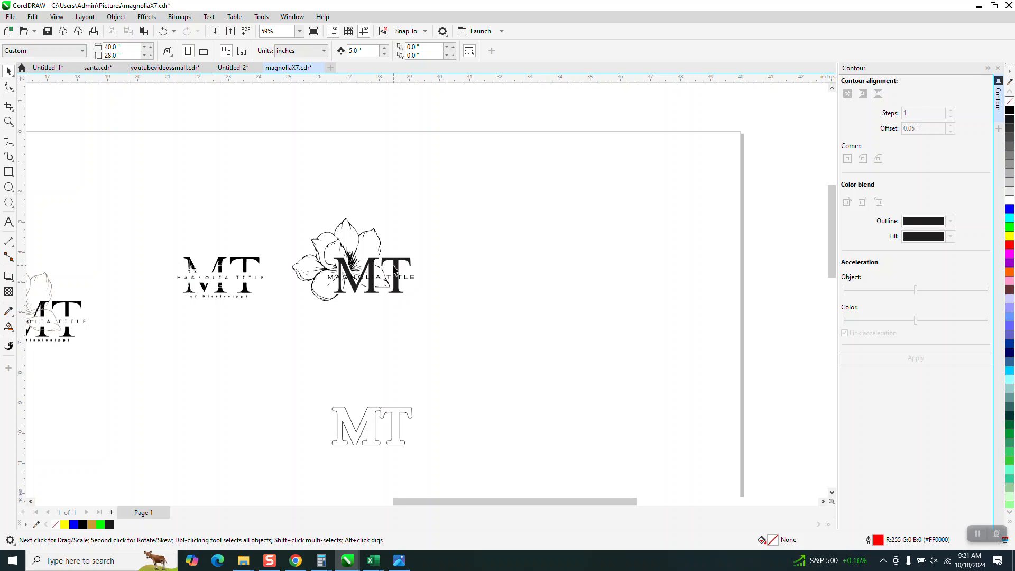
Move the solid MT text 5 inches right, off the flower, and place a duplicate 5 inches above it
{"action": "left_click", "coordinate": [393, 266]}
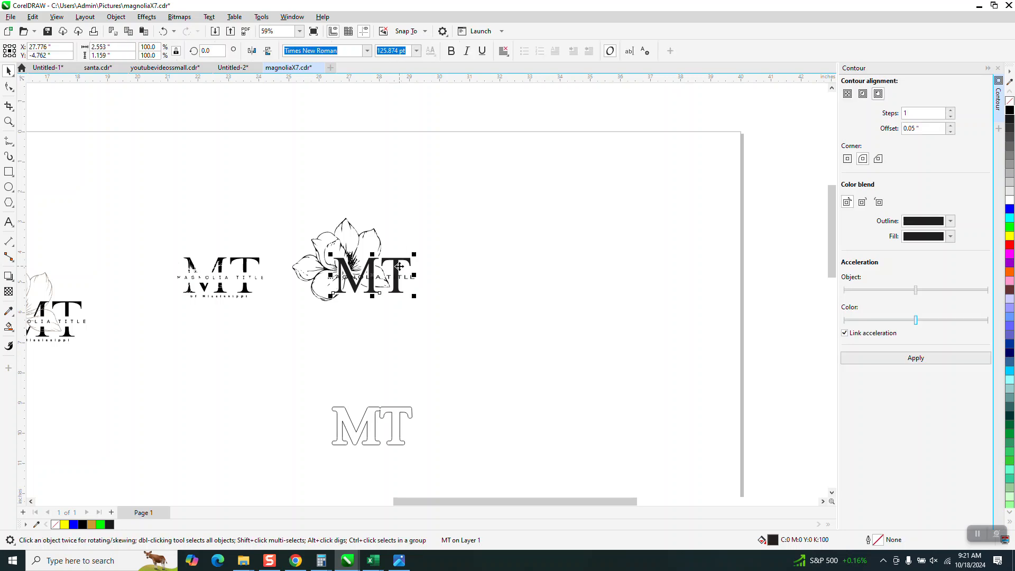
{"action": "key", "text": "Right"}
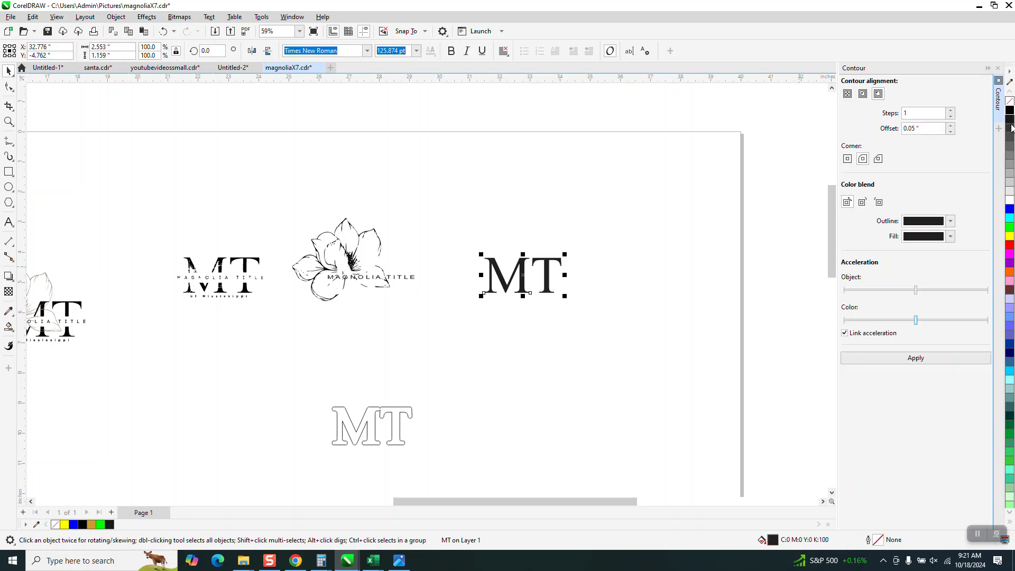
{"action": "key", "text": "plus"}
{"action": "key", "text": "Up"}
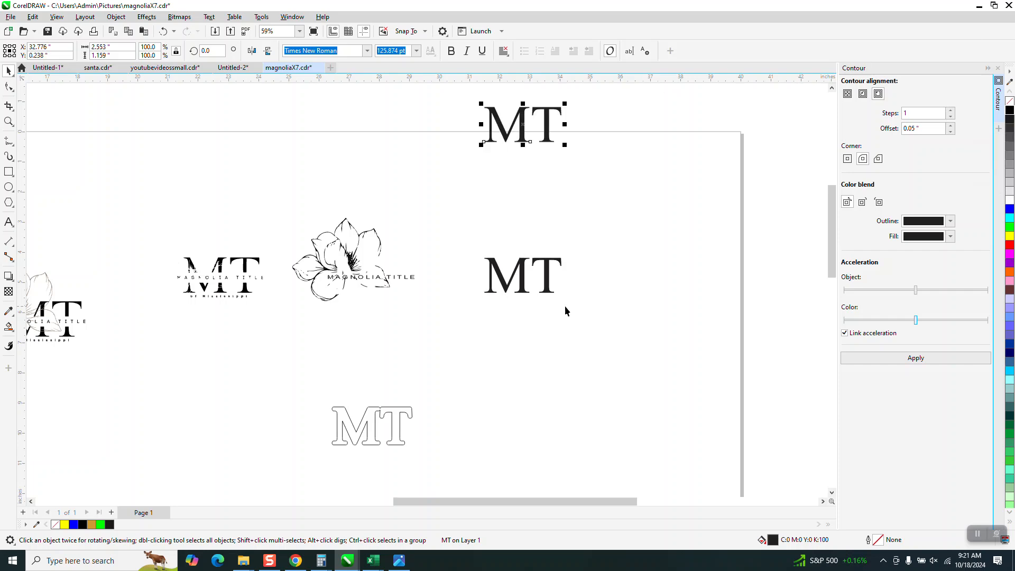
Turn the lower MT text into an unfilled outline and move the MAGNOLIA TITLE text 5 inches right onto it
{"action": "left_click", "coordinate": [546, 273]}
{"action": "left_click", "coordinate": [1010, 102]}
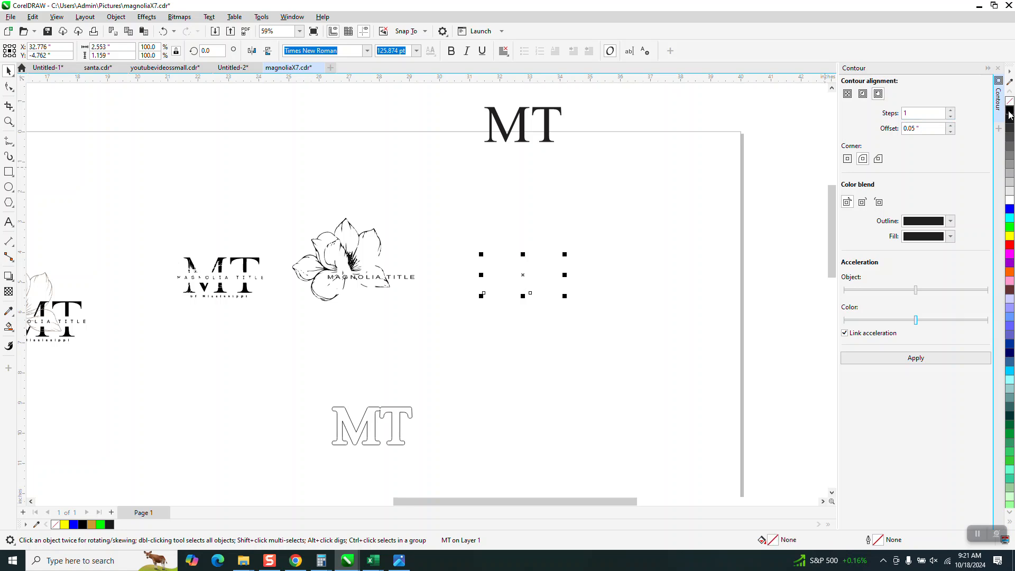
{"action": "left_click", "coordinate": [406, 277]}
{"action": "key", "text": "shift+Right"}
{"action": "key", "text": "shift+Right"}
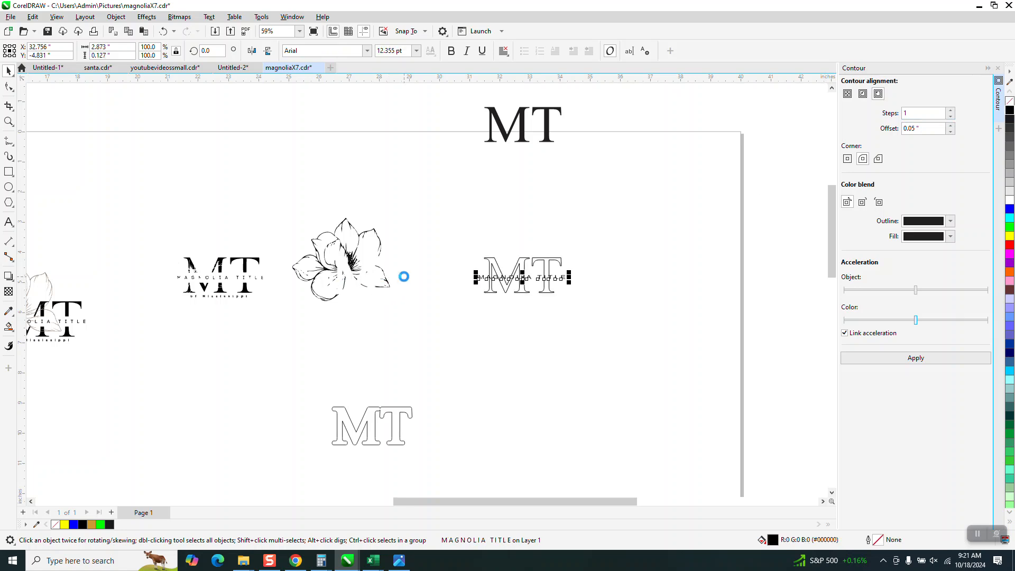
Move the MAGNOLIA TITLE text 5 inches right, clear of the outlined MT, and create a rectangle fitted tightly around it
{"action": "left_click", "coordinate": [9, 121]}
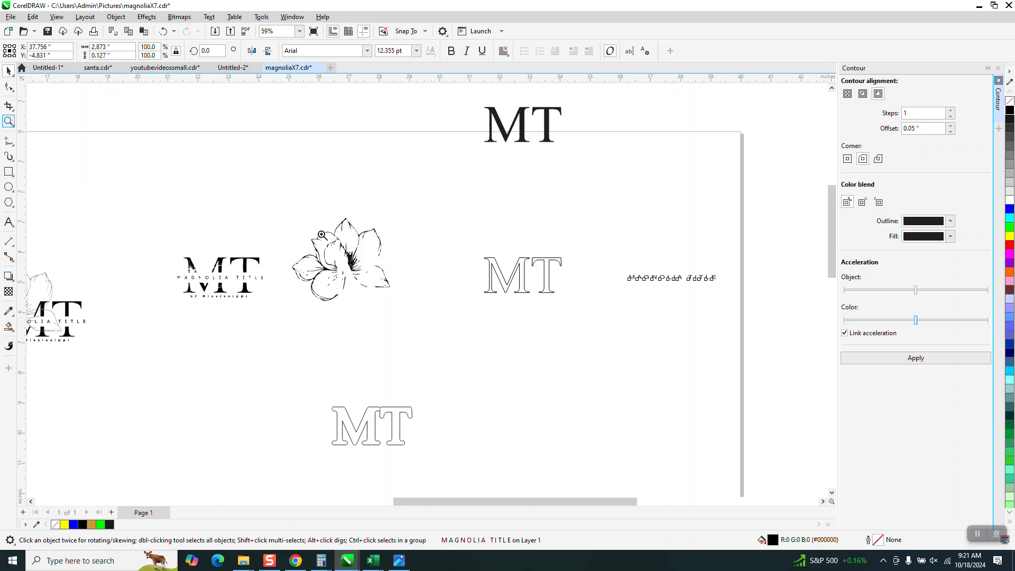
{"action": "left_click_drag", "start_coordinate": [611, 256], "coordinate": [761, 299]}
{"action": "left_click", "coordinate": [8, 70]}
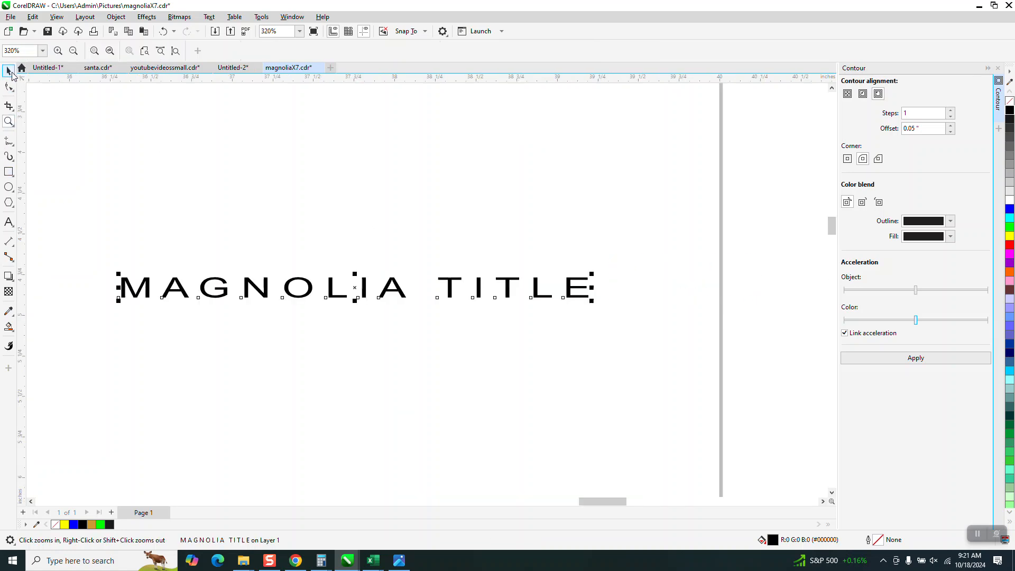
{"action": "double_click", "coordinate": [8, 172], "text": "shift"}
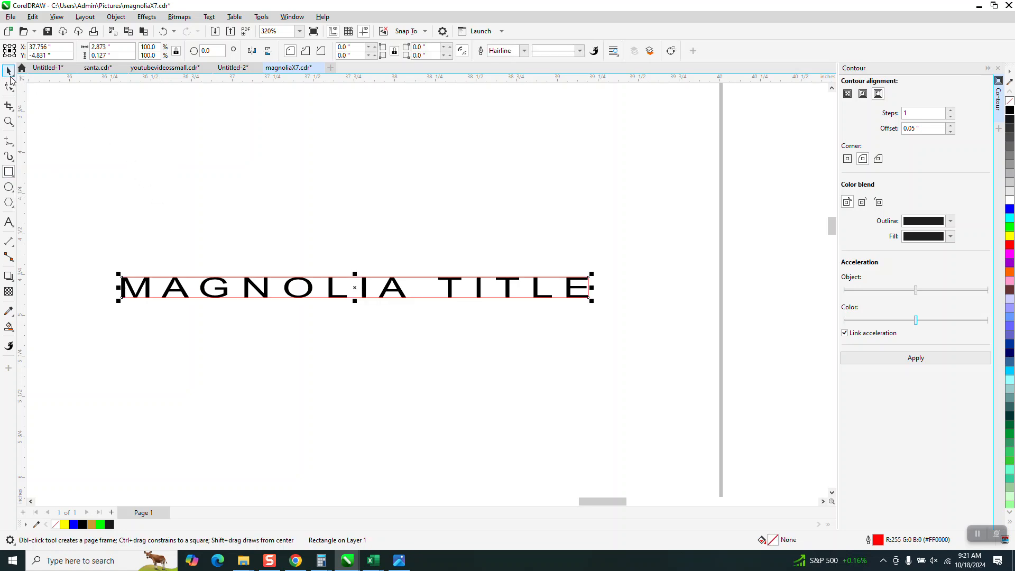
{"action": "left_click", "coordinate": [8, 71]}
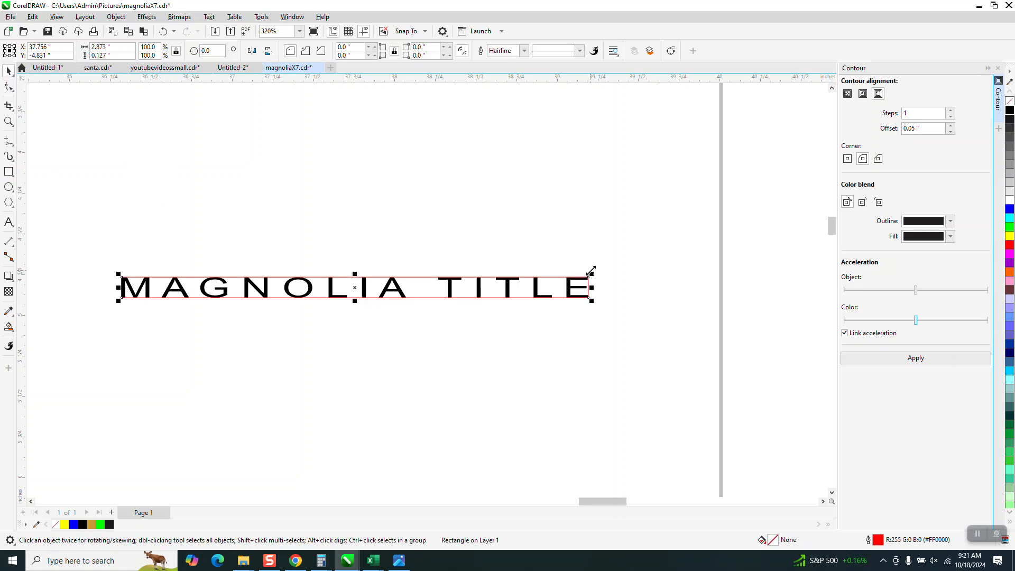
Enlarge the rectangle around its center to about 2.971 by 0.219 inches and move it 5 inches left across the outlined MT
{"action": "left_click_drag", "start_coordinate": [590, 275], "coordinate": [599, 268]}
{"action": "left_click_drag", "start_coordinate": [355, 273], "coordinate": [354, 267]}
{"action": "scroll", "coordinate": [550, 288], "scroll_direction": "down", "scroll_amount": 5}
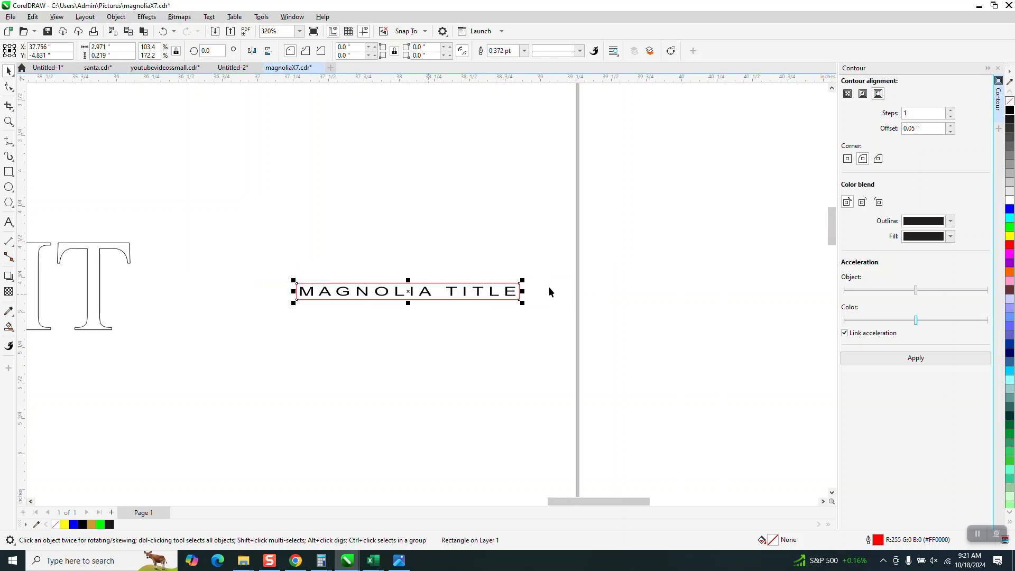
{"action": "scroll", "coordinate": [585, 413], "scroll_direction": "down", "scroll_amount": 2}
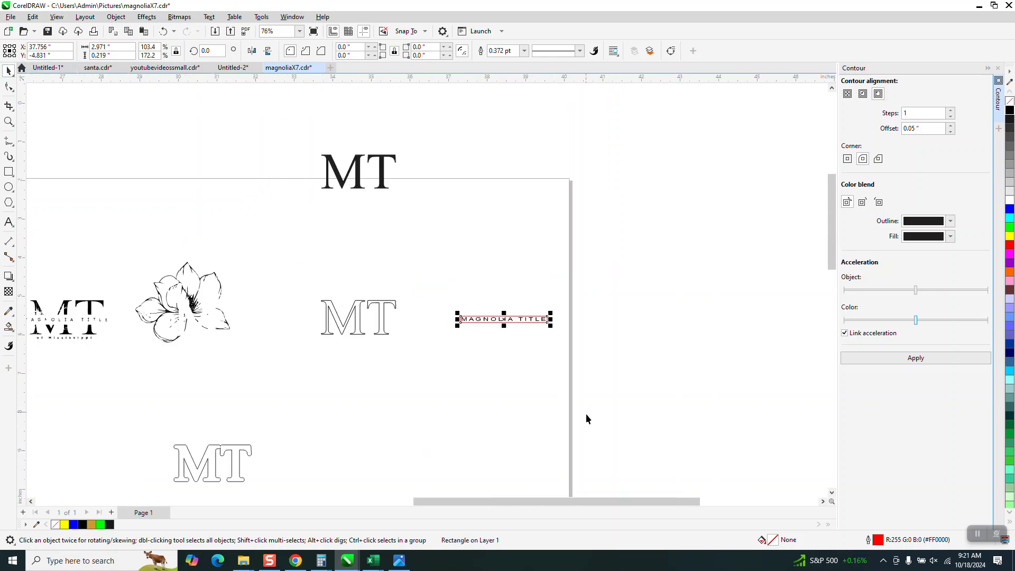
{"action": "key", "text": "ctrl+z"}
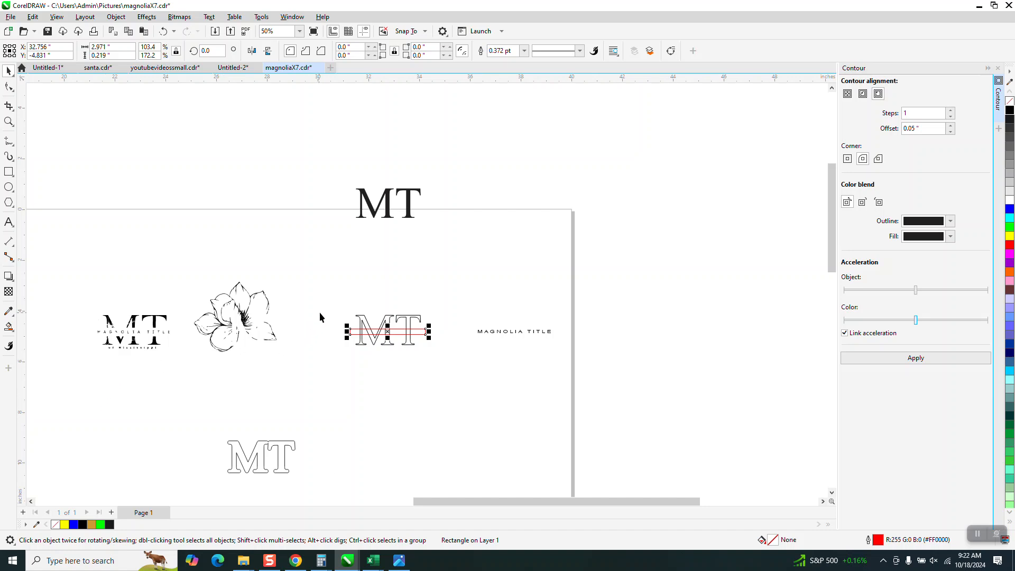
Smart-fill the M's left foot below the rectangle in black with no outline and move the piece 5 inches left onto the flower
{"action": "left_click", "coordinate": [8, 121]}
{"action": "left_click_drag", "start_coordinate": [331, 288], "coordinate": [547, 397]}
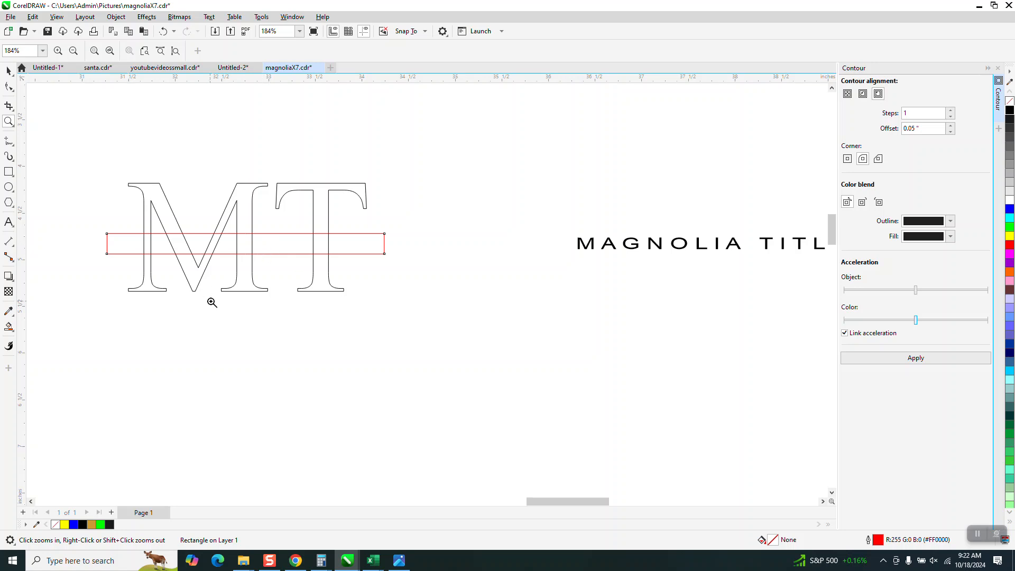
{"action": "left_click", "coordinate": [8, 327]}
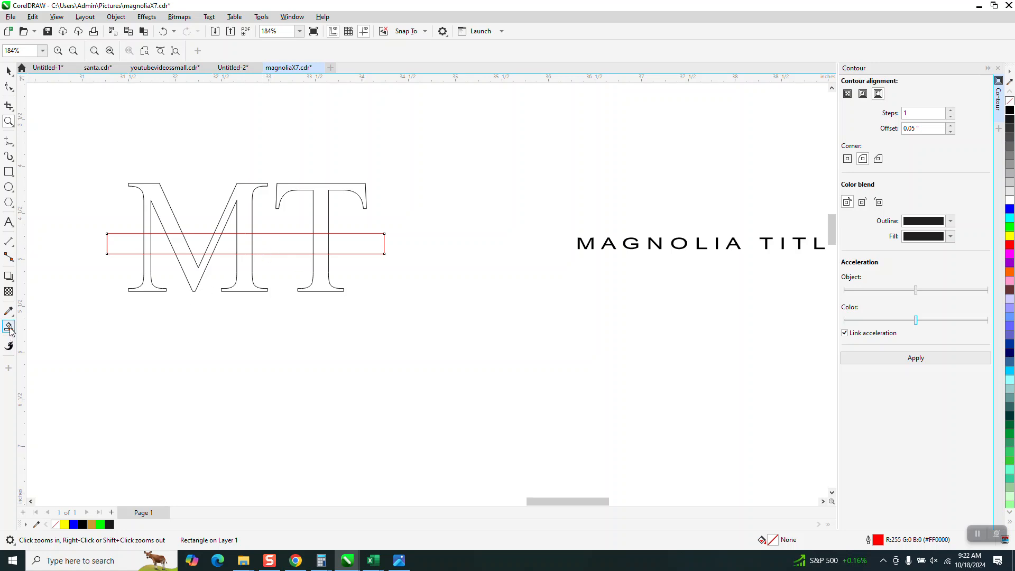
{"action": "left_click", "coordinate": [148, 287]}
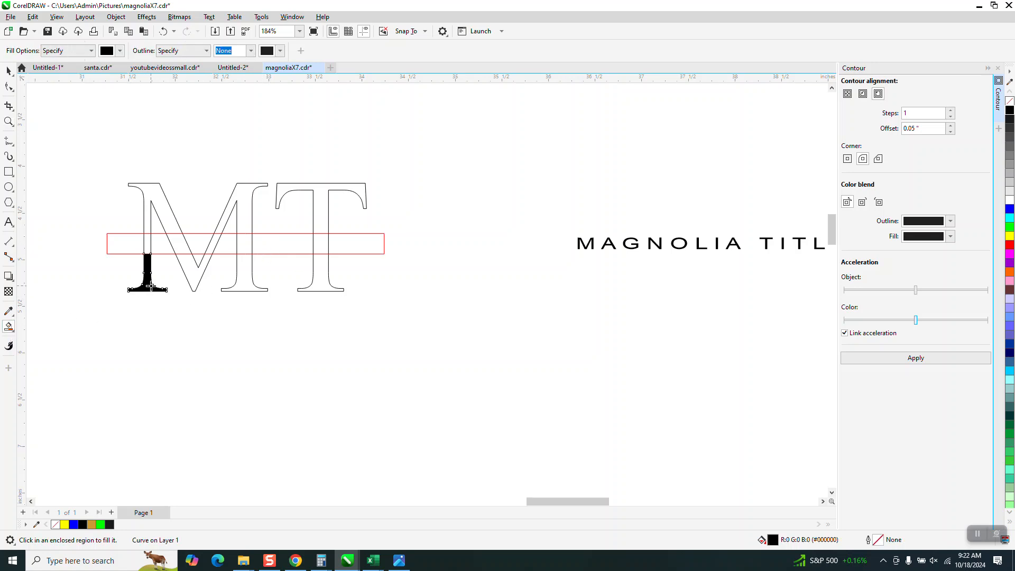
{"action": "key", "text": "alt+l"}
{"action": "key", "text": "i"}
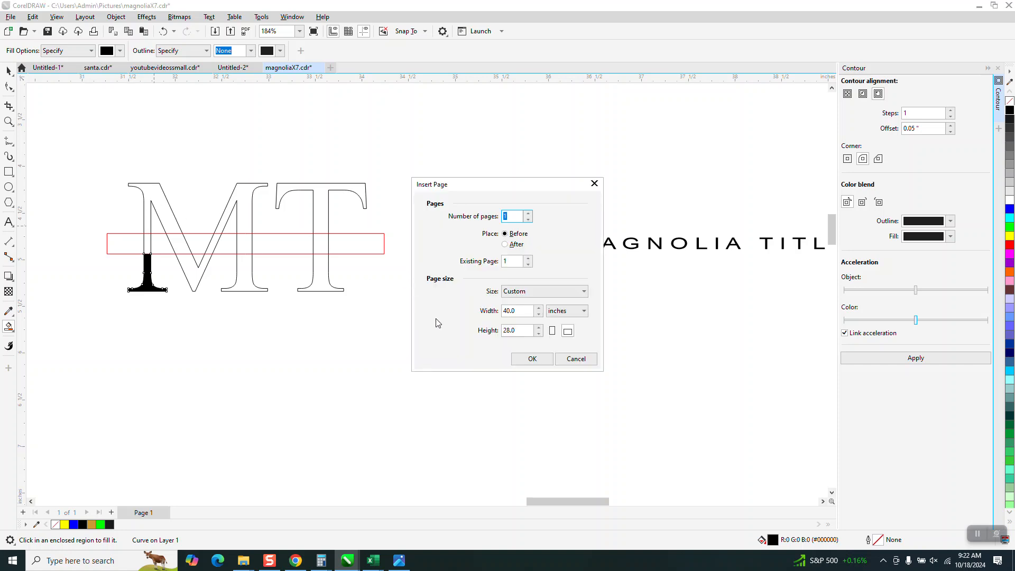
{"action": "left_click", "coordinate": [565, 362]}
{"action": "key", "text": "ctrl+z"}
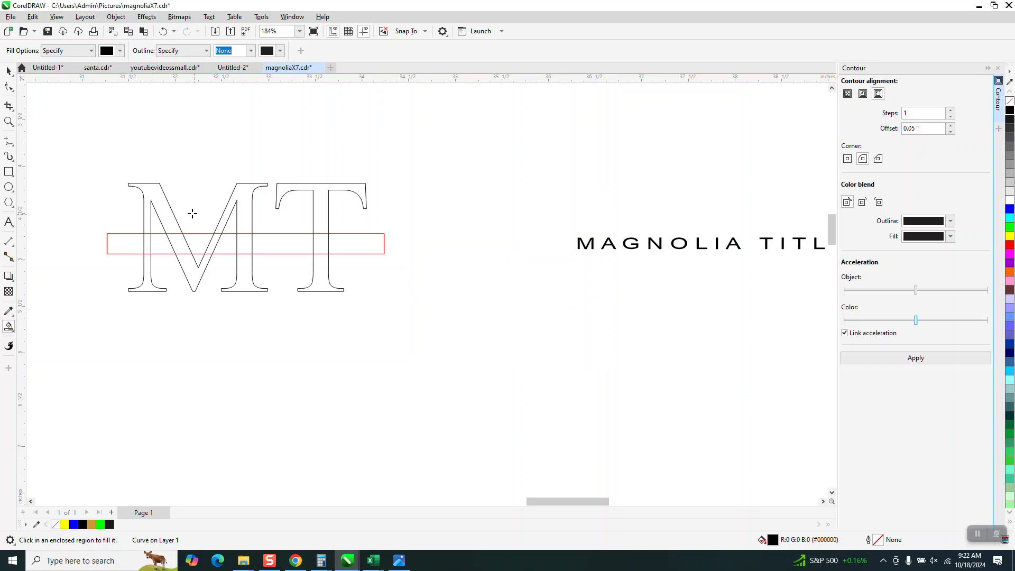
Smart-fill the remaining MT areas above and below the rectangle in black and move them 5 inches left onto the flower
{"action": "left_click", "coordinate": [160, 202]}
{"action": "key", "text": "ctrl+z"}
{"action": "scroll", "coordinate": [335, 272], "scroll_direction": "down", "scroll_amount": 3}
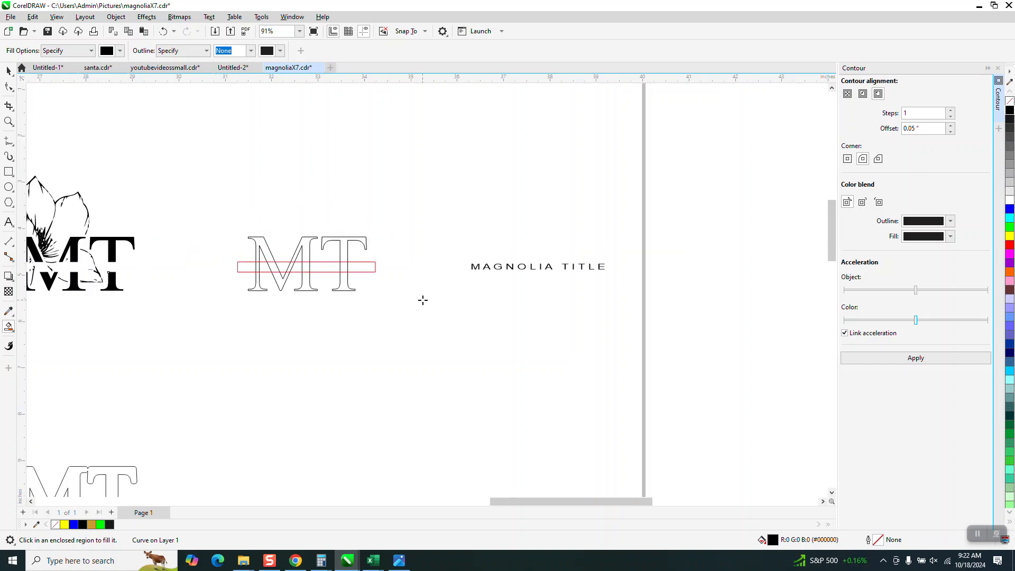
Try the MAGNOLIA TITLE text 10 inches left in the gap of the flower's MT letters, inspect the fit, and move it back
{"action": "left_click", "coordinate": [9, 87]}
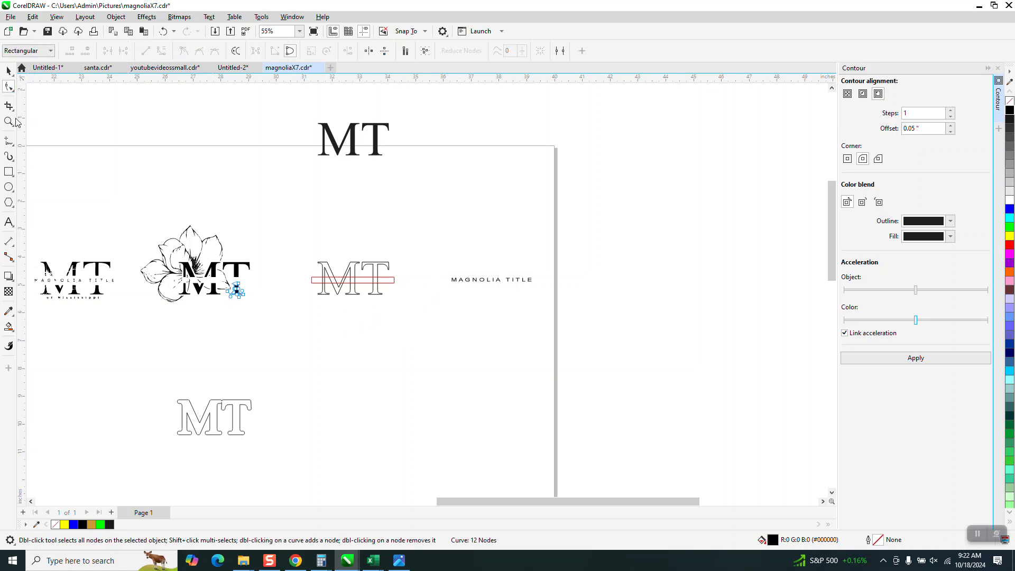
{"action": "left_click", "coordinate": [9, 71]}
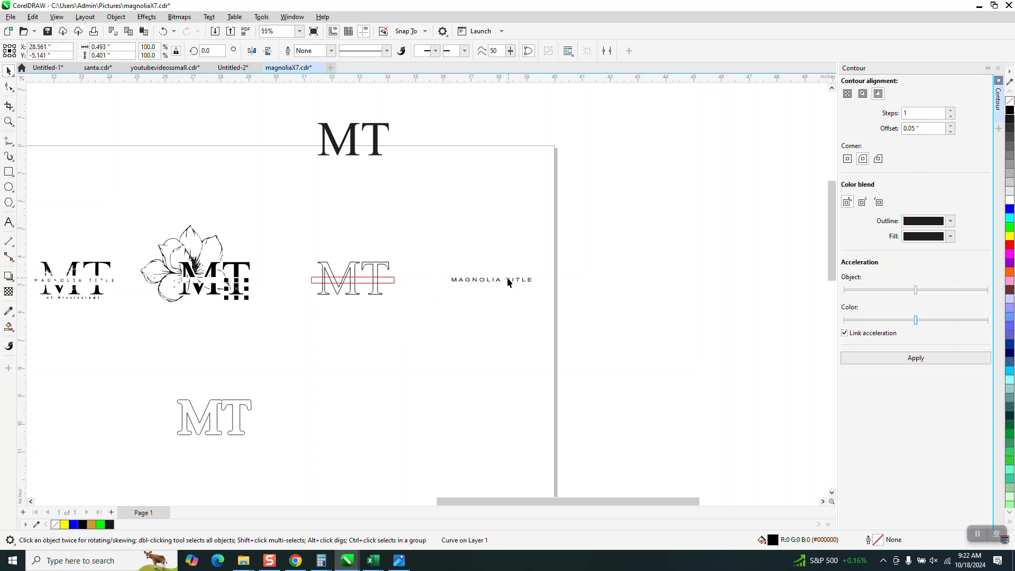
{"action": "left_click", "coordinate": [506, 276]}
{"action": "key", "text": "ctrl+z"}
{"action": "key", "text": "ctrl+z"}
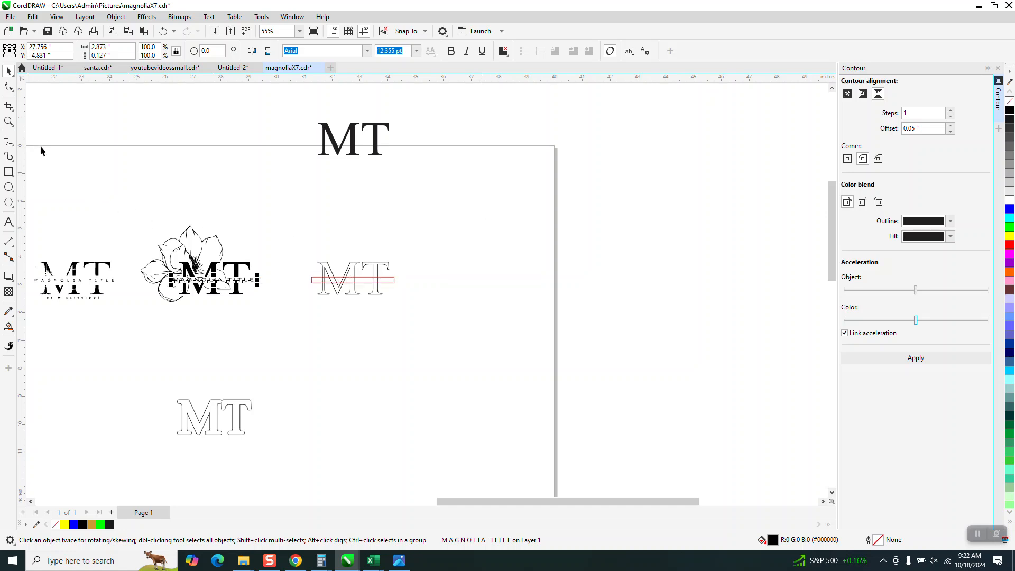
{"action": "left_click", "coordinate": [8, 121]}
{"action": "left_click_drag", "start_coordinate": [155, 252], "coordinate": [292, 338]}
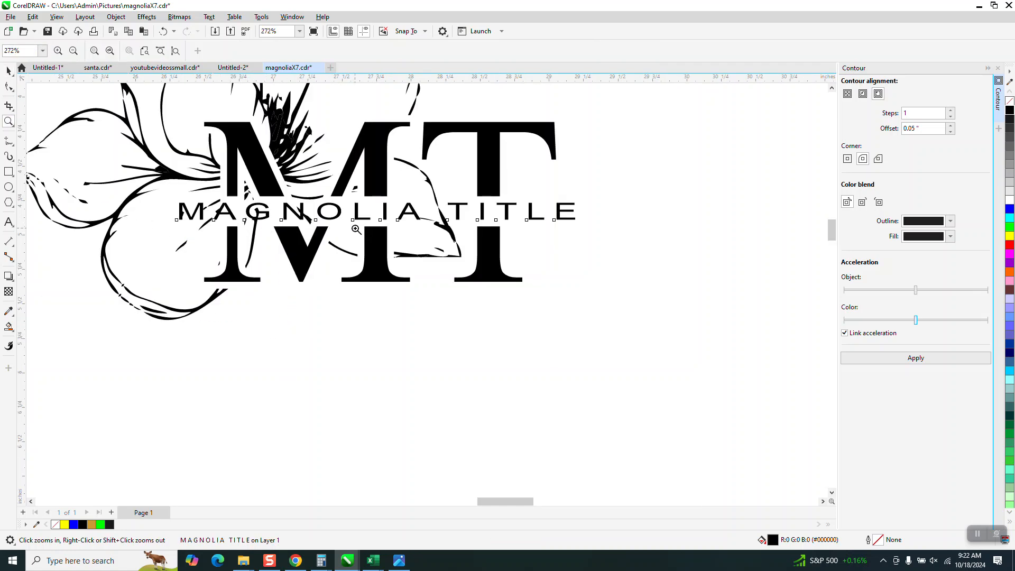
{"action": "left_click", "coordinate": [7, 72]}
{"action": "scroll", "coordinate": [89, 285], "scroll_direction": "down", "scroll_amount": 2}
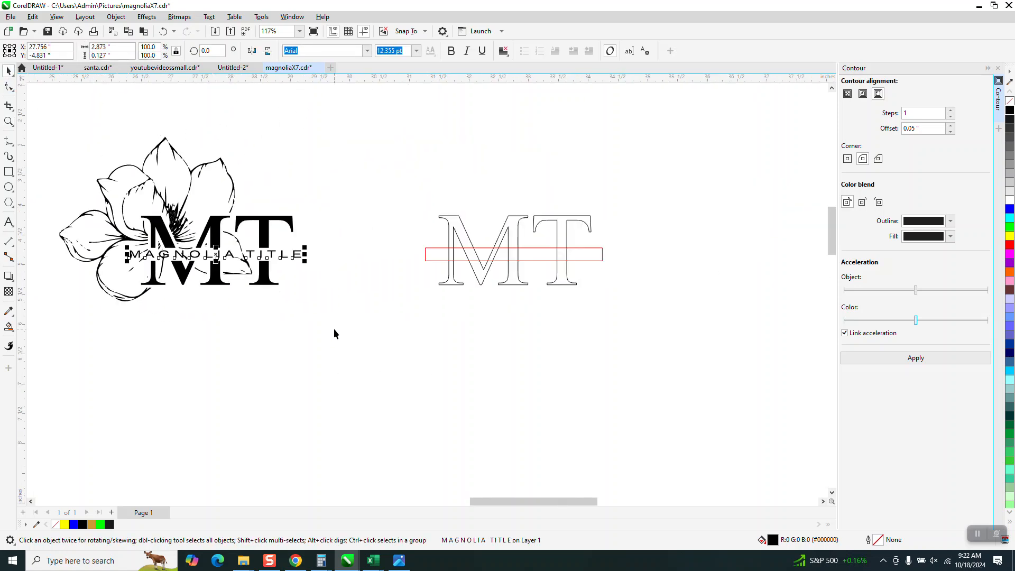
{"action": "key", "text": "Right"}
{"action": "key", "text": "Right"}
Move the red rectangle 5 inches left into the gap of the flower's MT letters and trim the flower group with it
{"action": "left_click", "coordinate": [428, 259]}
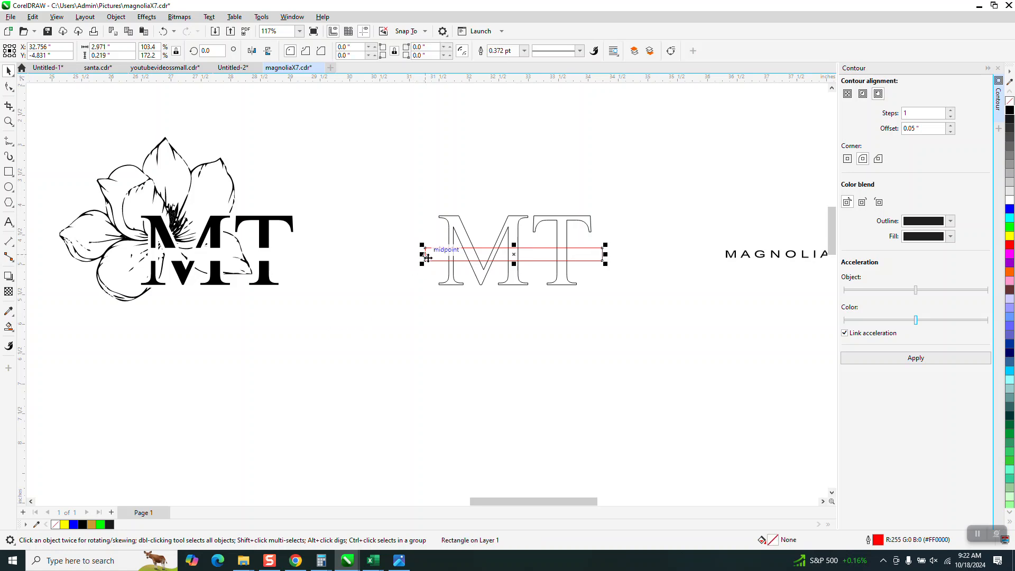
{"action": "key", "text": "Left"}
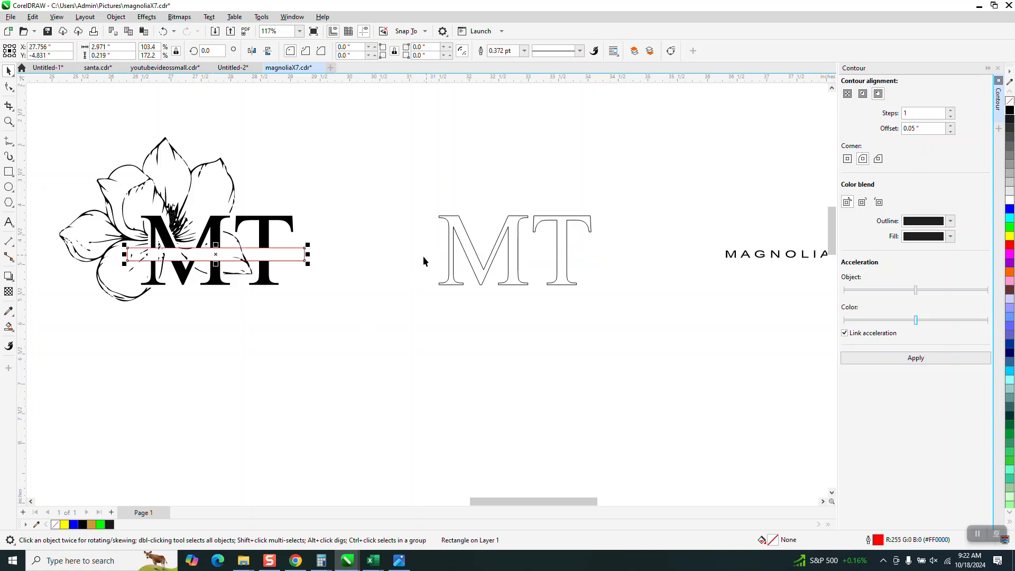
{"action": "left_click", "coordinate": [216, 228]}
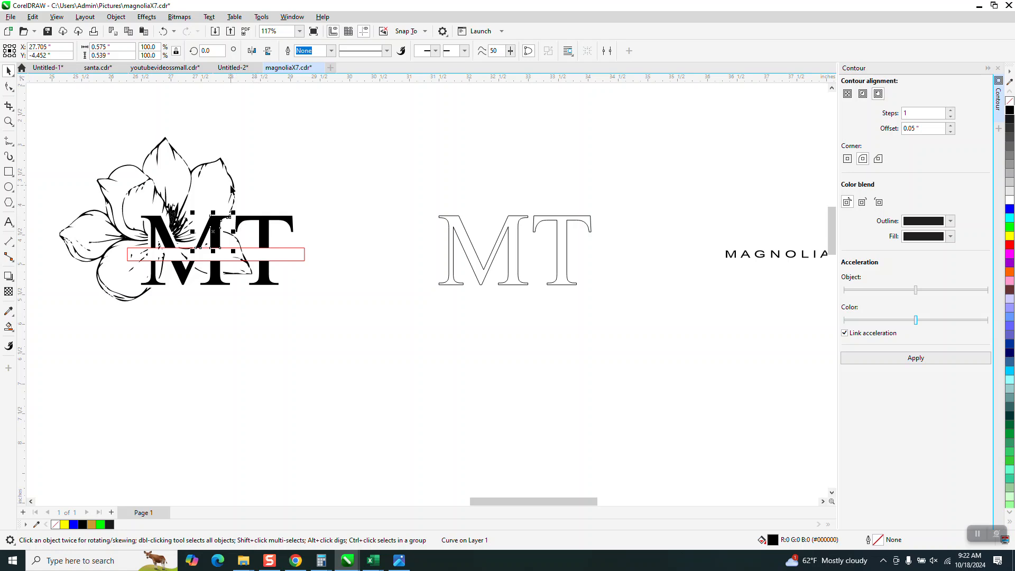
{"action": "left_click", "coordinate": [261, 197]}
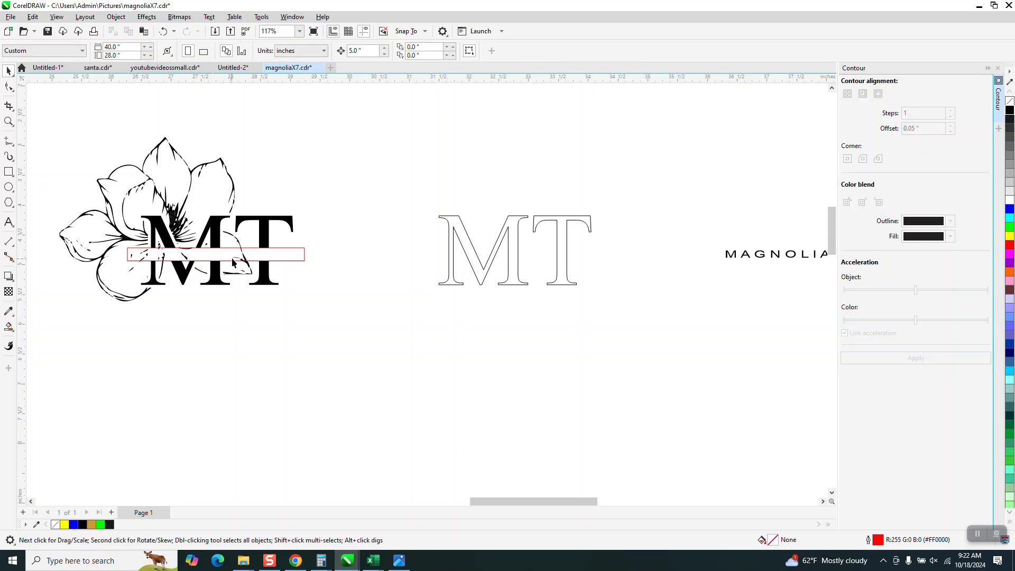
{"action": "left_click", "coordinate": [290, 248]}
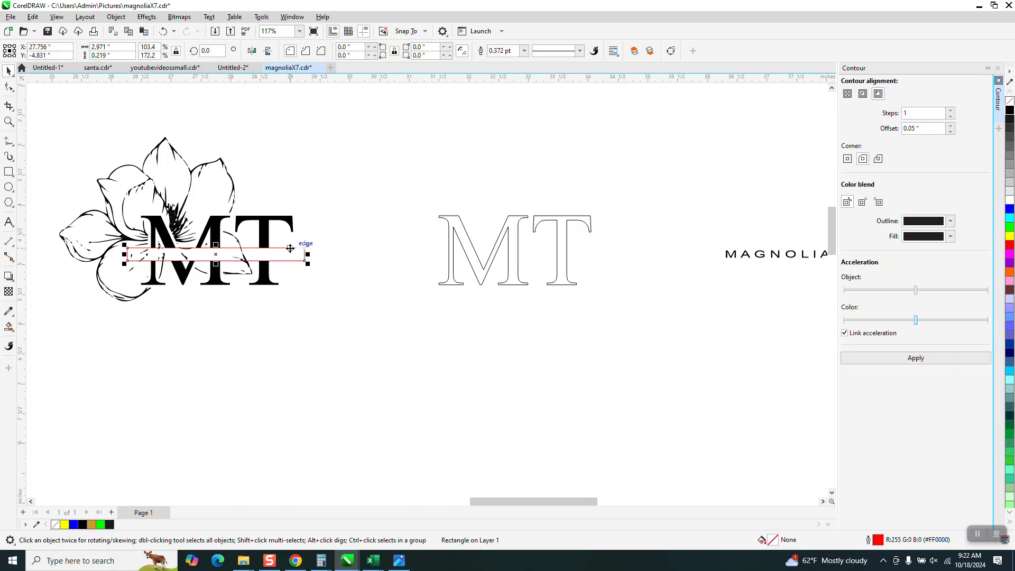
{"action": "left_click", "coordinate": [223, 165], "text": "shift"}
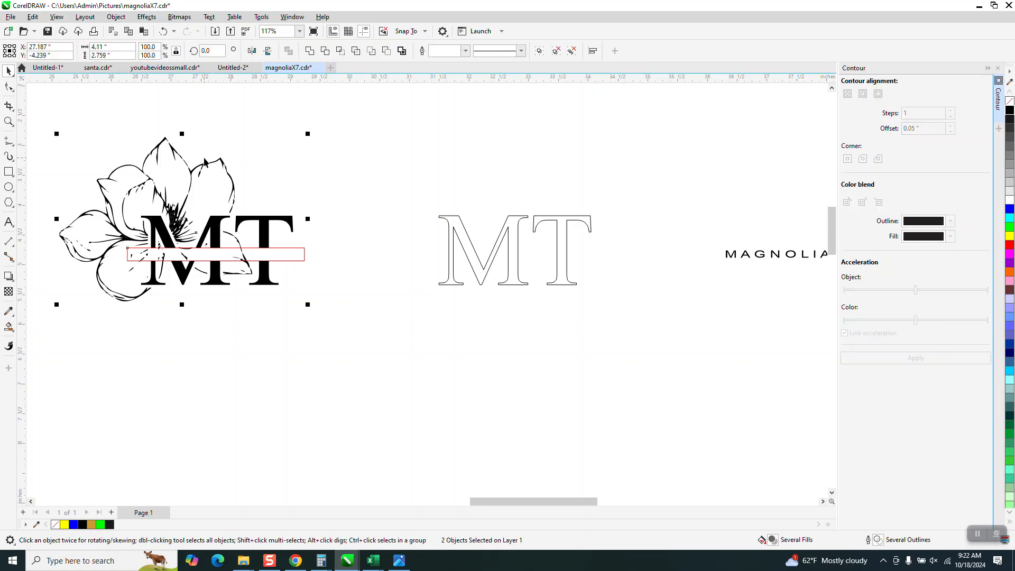
{"action": "left_click", "coordinate": [324, 53]}
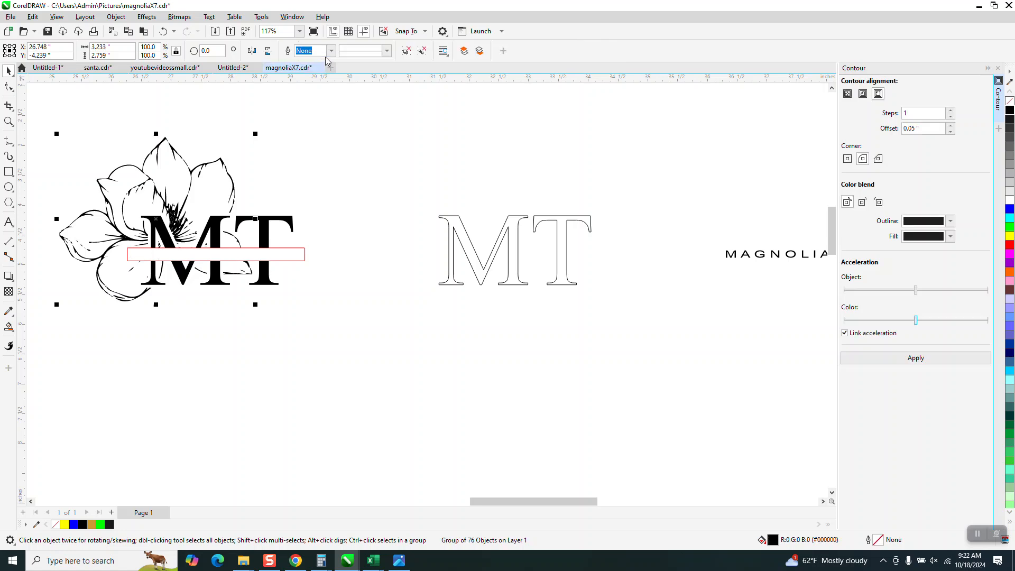
Delete the rectangle, move the MAGNOLIA TITLE text 10 inches left into the gap across the flower's MT, and check the fit
{"action": "left_click", "coordinate": [406, 316]}
{"action": "left_click", "coordinate": [304, 260]}
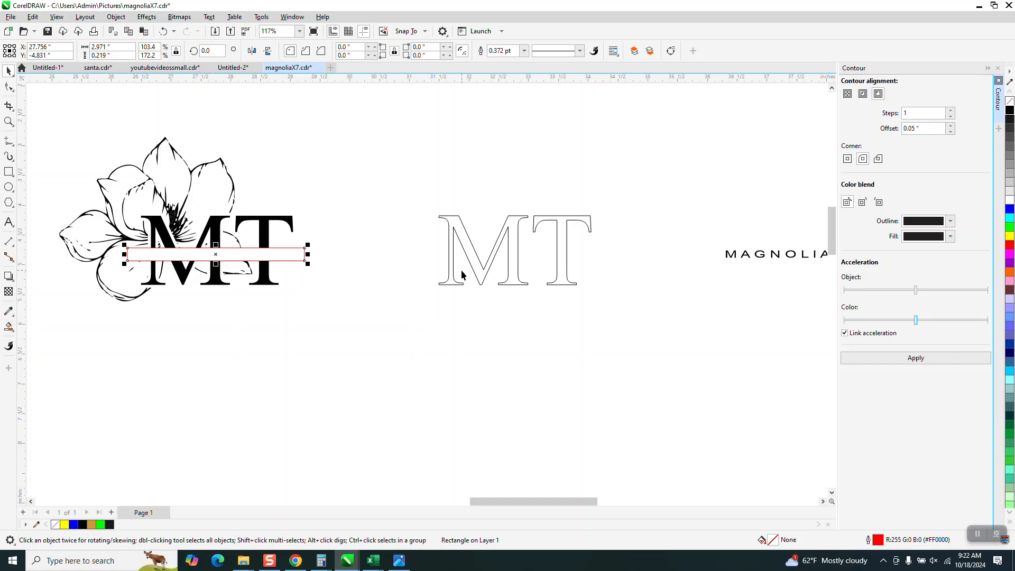
{"action": "left_click", "coordinate": [662, 288]}
{"action": "left_click", "coordinate": [741, 253]}
{"action": "key", "text": "Left"}
{"action": "key", "text": "Left"}
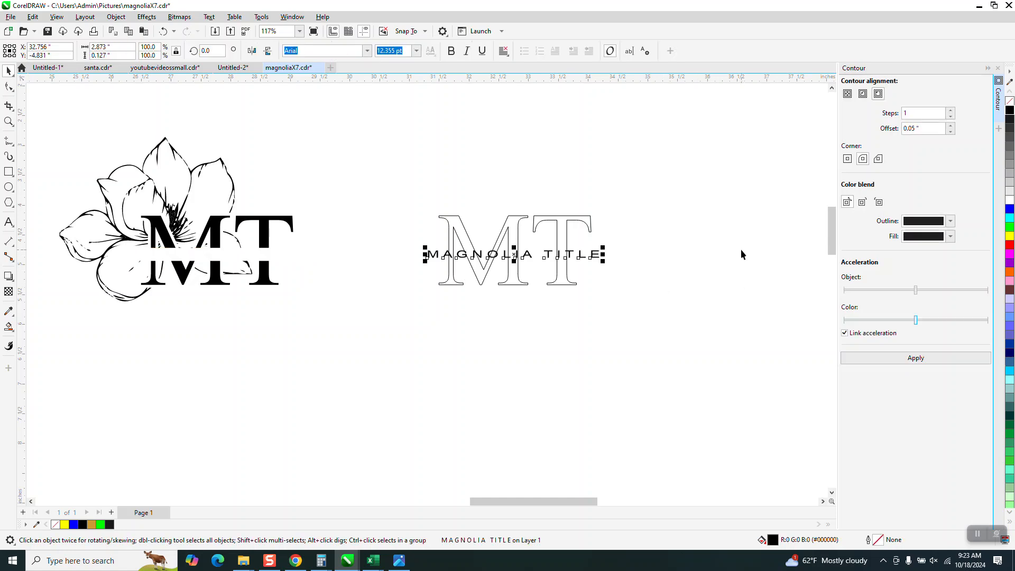
{"action": "left_click", "coordinate": [9, 121]}
{"action": "left_click_drag", "start_coordinate": [81, 193], "coordinate": [426, 323]}
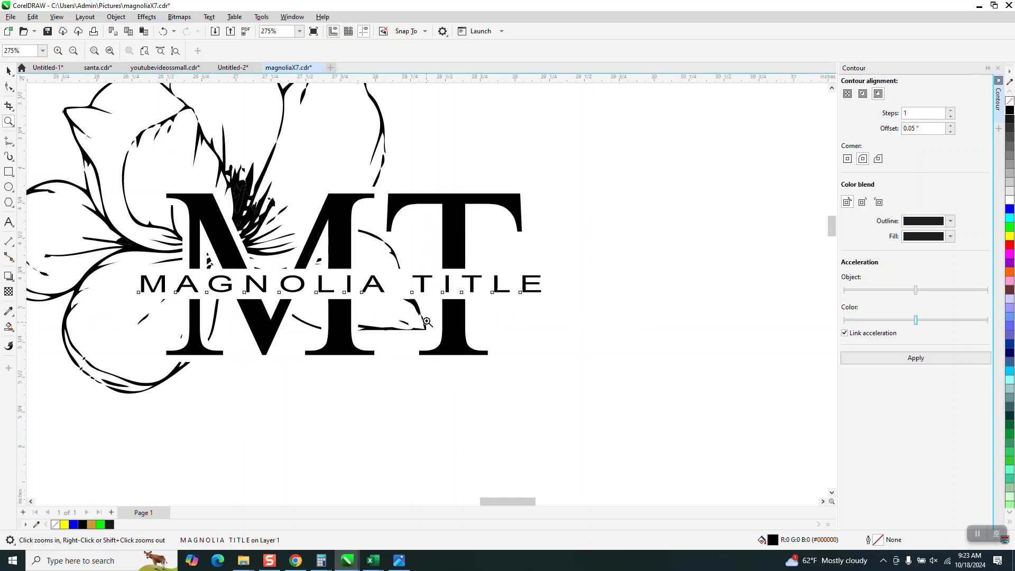
{"action": "scroll", "coordinate": [426, 322], "scroll_direction": "down", "scroll_amount": 1}
{"action": "left_click", "coordinate": [6, 70]}
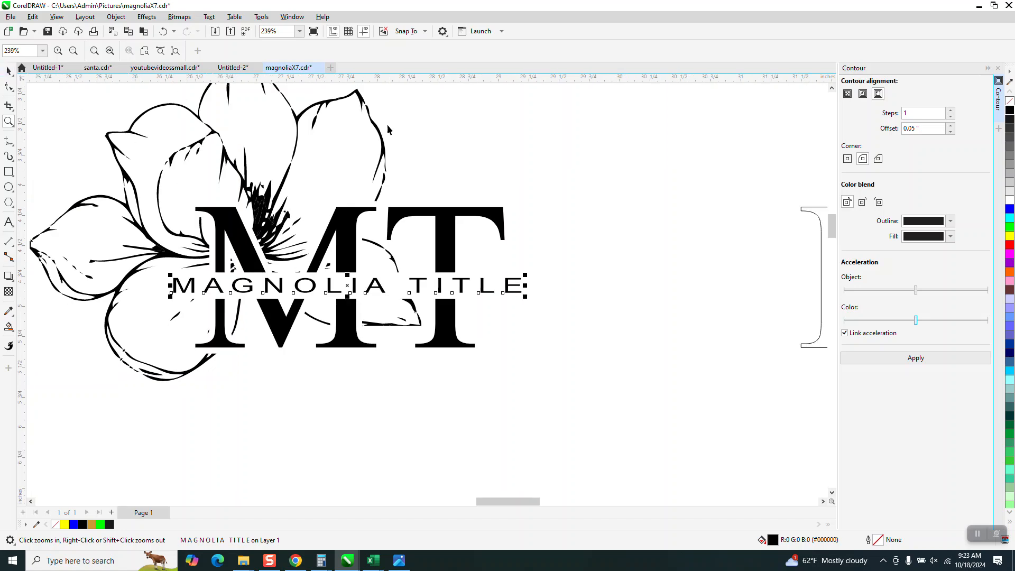
{"action": "left_click", "coordinate": [504, 138]}
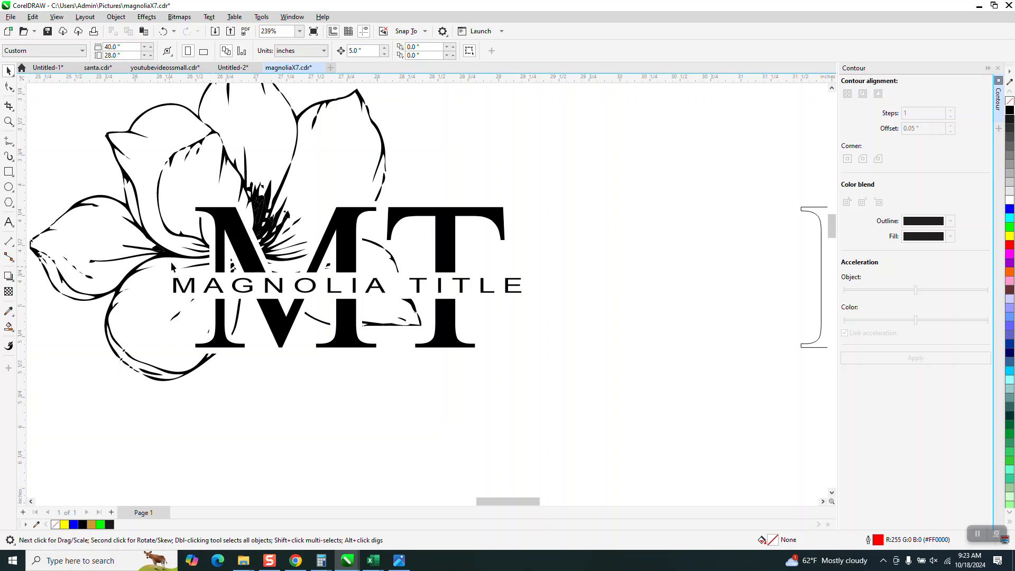
Examine the stray black fragment among the flower's central stamens and ungroup the flower artwork
{"action": "left_click", "coordinate": [8, 122]}
{"action": "left_click_drag", "start_coordinate": [262, 183], "coordinate": [315, 208]}
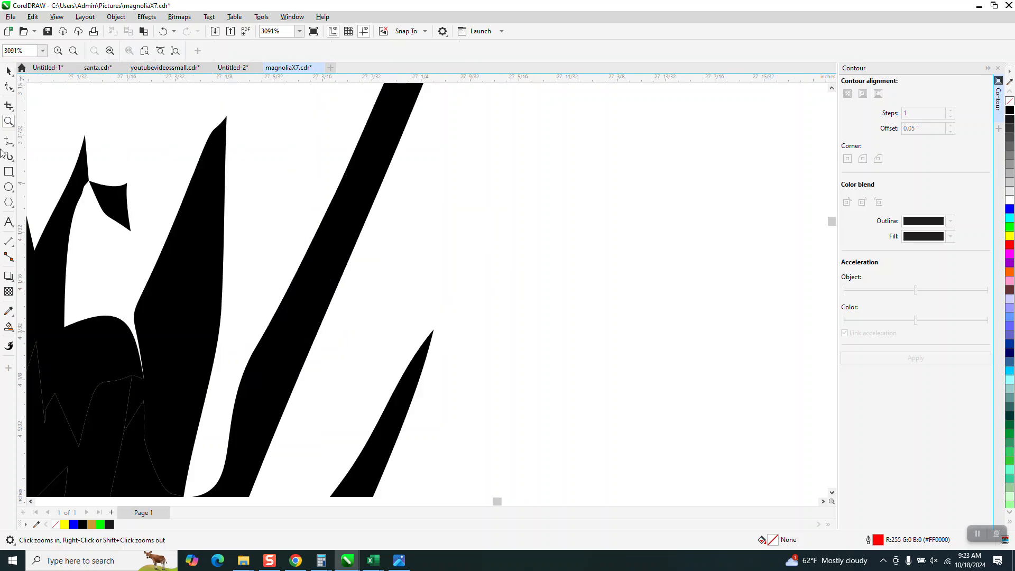
{"action": "left_click", "coordinate": [8, 88]}
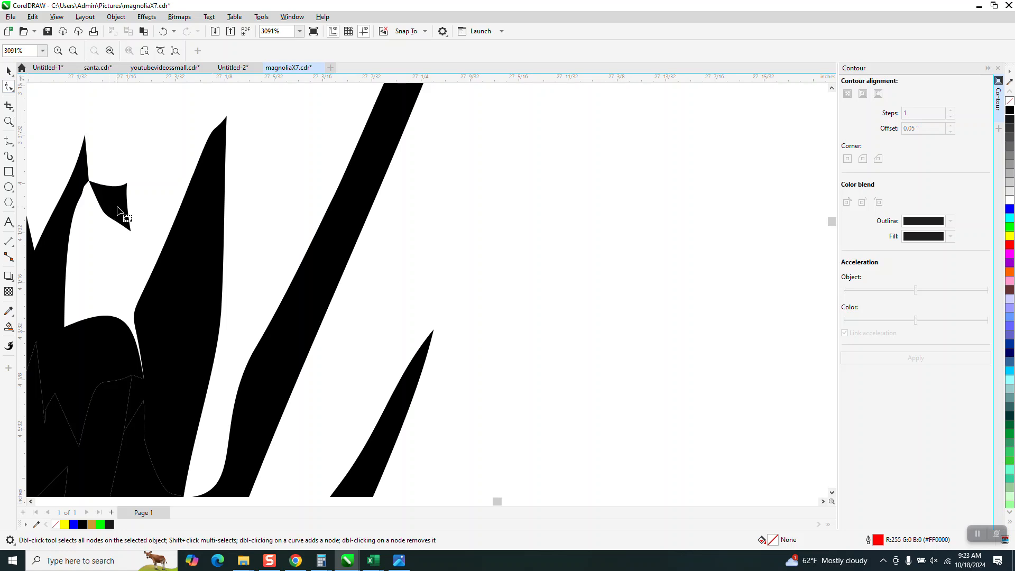
{"action": "left_click", "coordinate": [8, 71]}
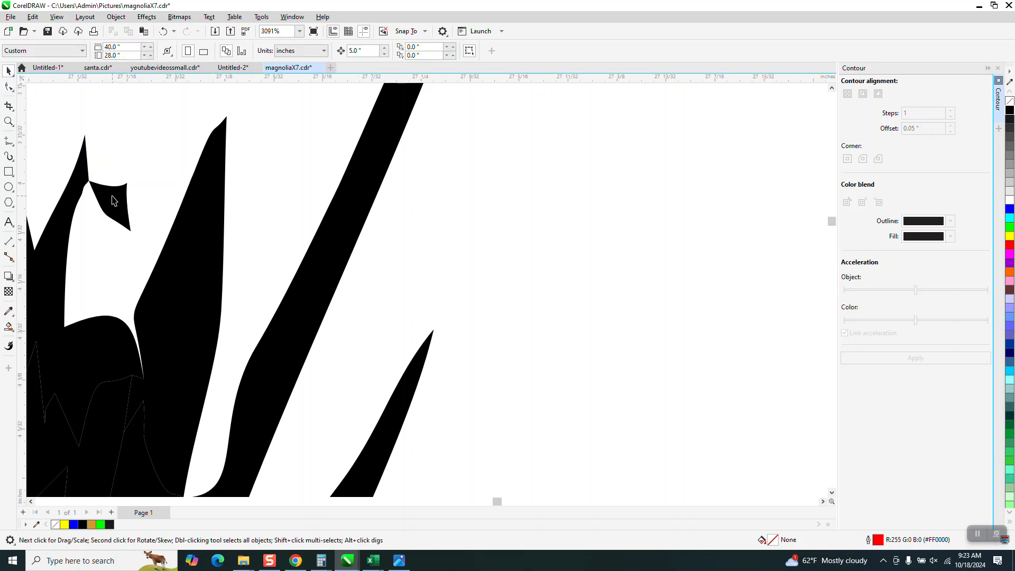
{"action": "left_click", "coordinate": [115, 199]}
{"action": "left_click", "coordinate": [115, 16]}
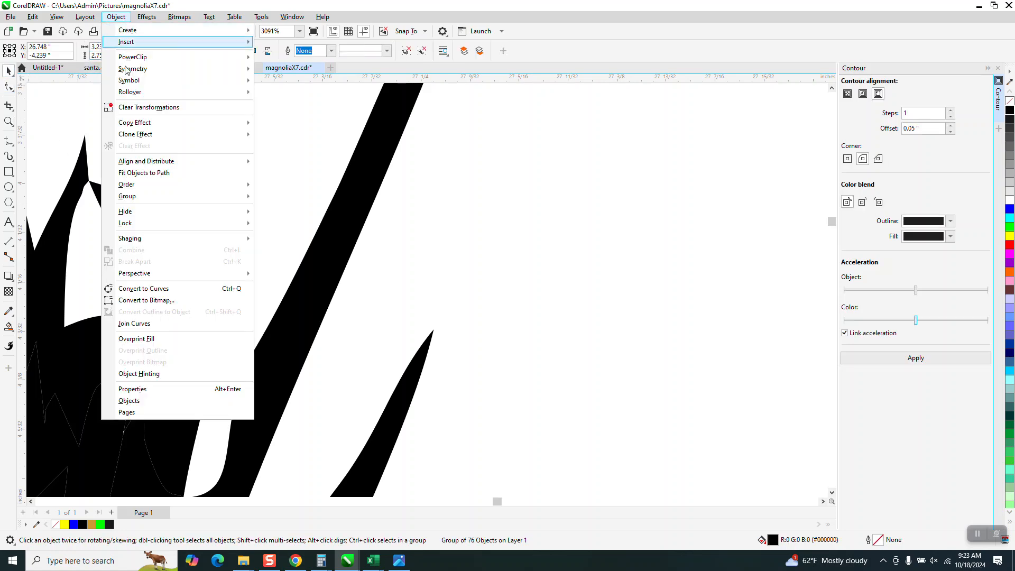
{"action": "mouse_move", "coordinate": [220, 197]}
{"action": "left_click", "coordinate": [280, 208]}
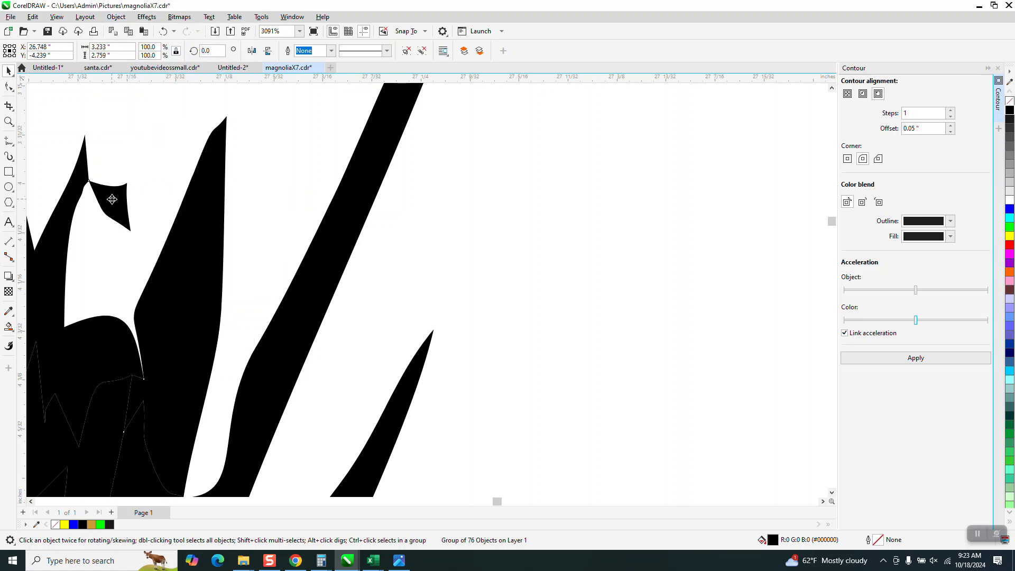
Remove the stray black fragment beside the stamen tip by deleting its two nodes
{"action": "left_click", "coordinate": [9, 86]}
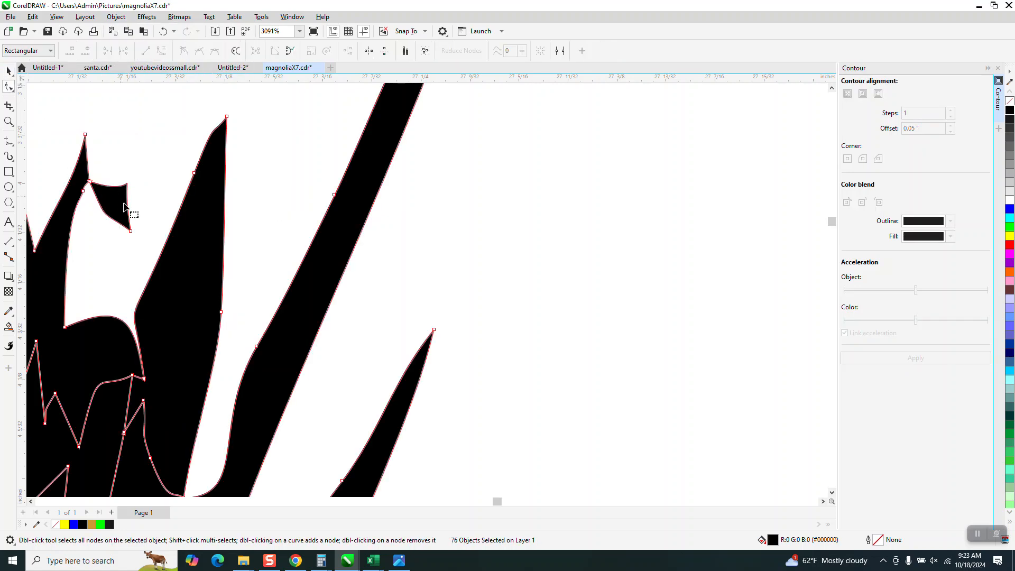
{"action": "left_click", "coordinate": [131, 231]}
{"action": "key", "text": "Delete"}
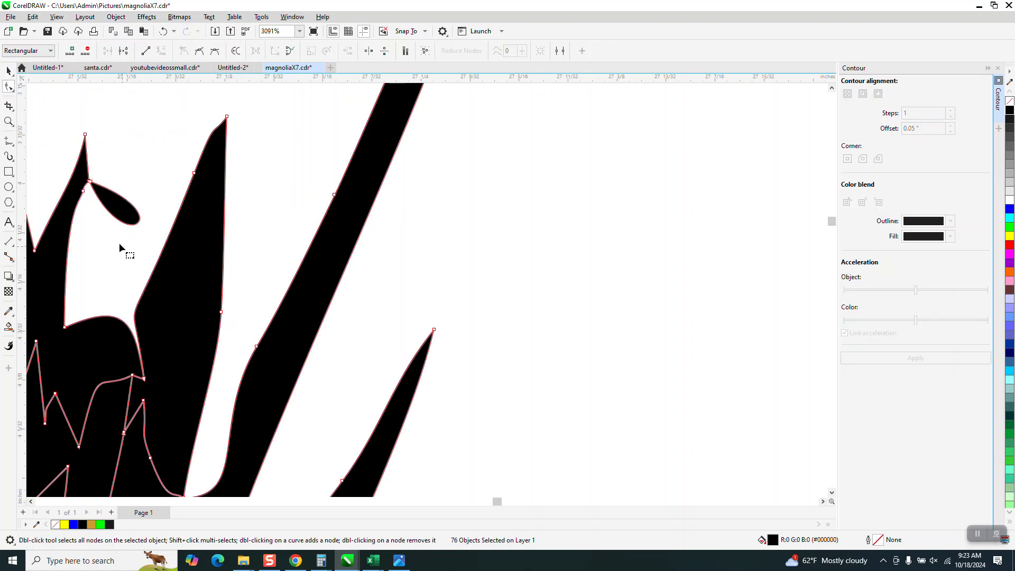
{"action": "left_click", "coordinate": [90, 181]}
{"action": "key", "text": "Delete"}
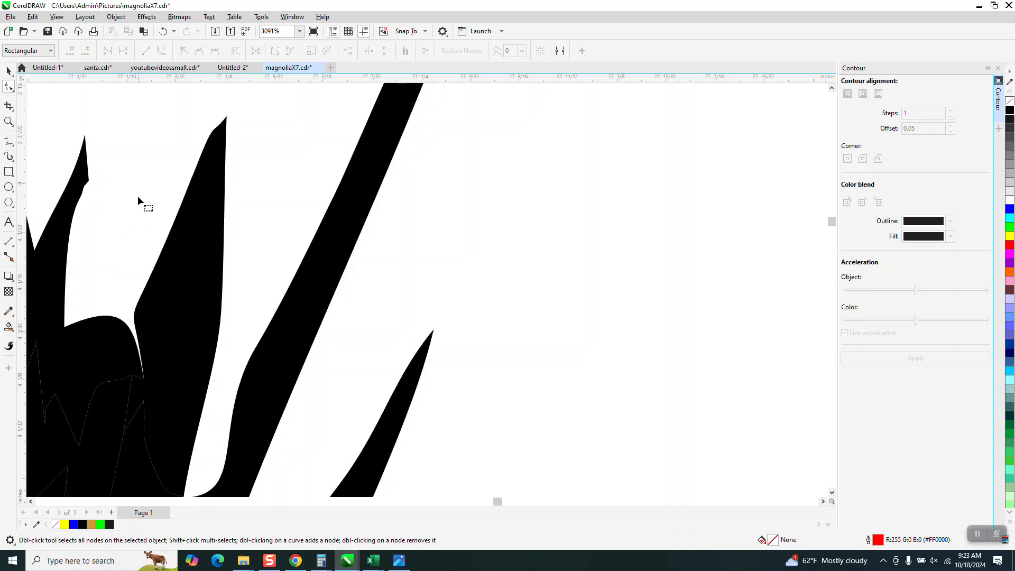
{"action": "scroll", "coordinate": [159, 200], "scroll_direction": "down", "scroll_amount": 3}
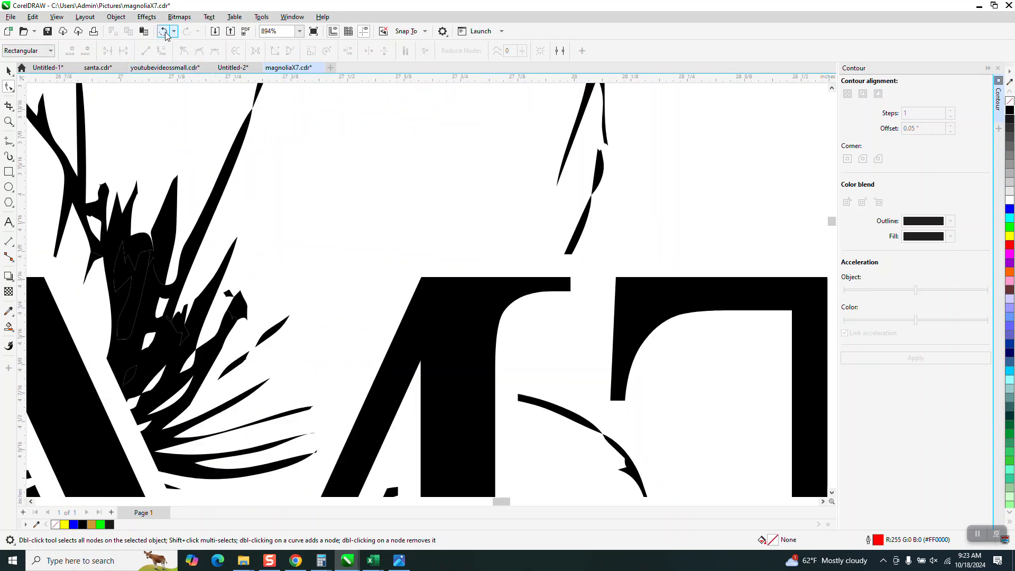
{"action": "left_click", "coordinate": [164, 31]}
{"action": "left_click", "coordinate": [187, 31]}
Bend the concave edge of the small fragment at the leftmost petal's tip toward the solid black area to fill the gap
{"action": "scroll", "coordinate": [221, 175], "scroll_direction": "down", "scroll_amount": 3}
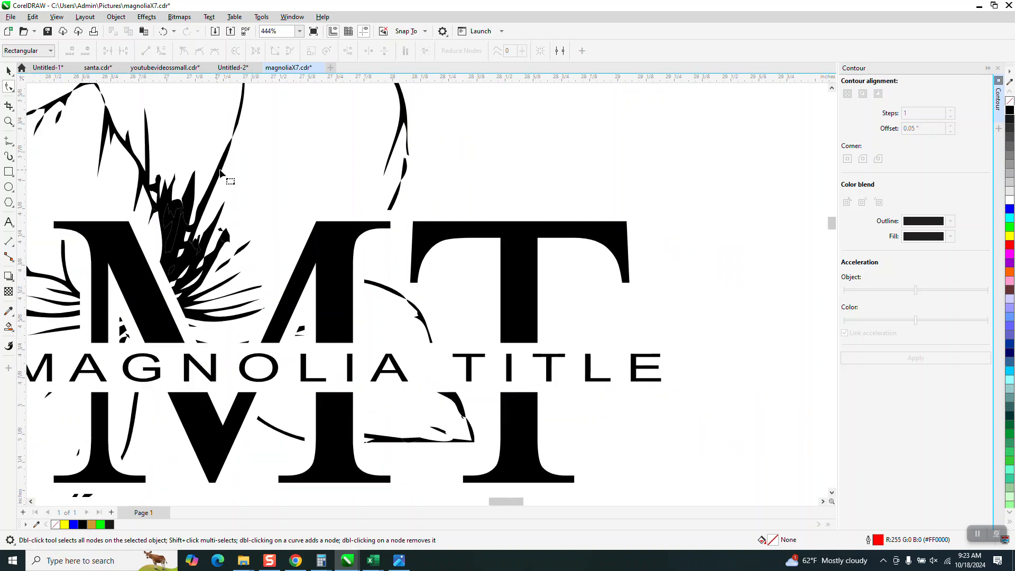
{"action": "scroll", "coordinate": [221, 172], "scroll_direction": "down", "scroll_amount": 2}
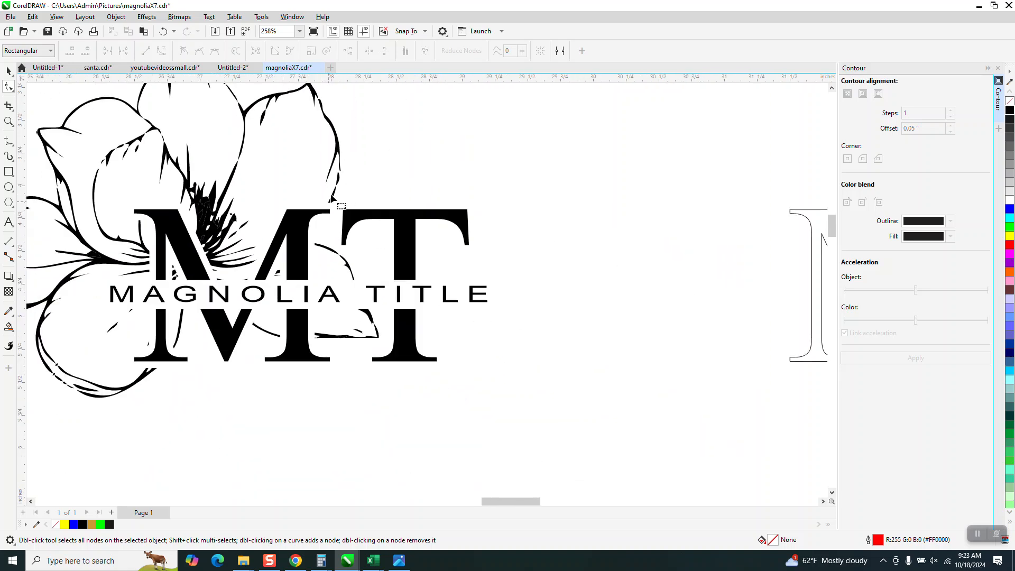
{"action": "scroll", "coordinate": [323, 217], "scroll_direction": "down", "scroll_amount": 1}
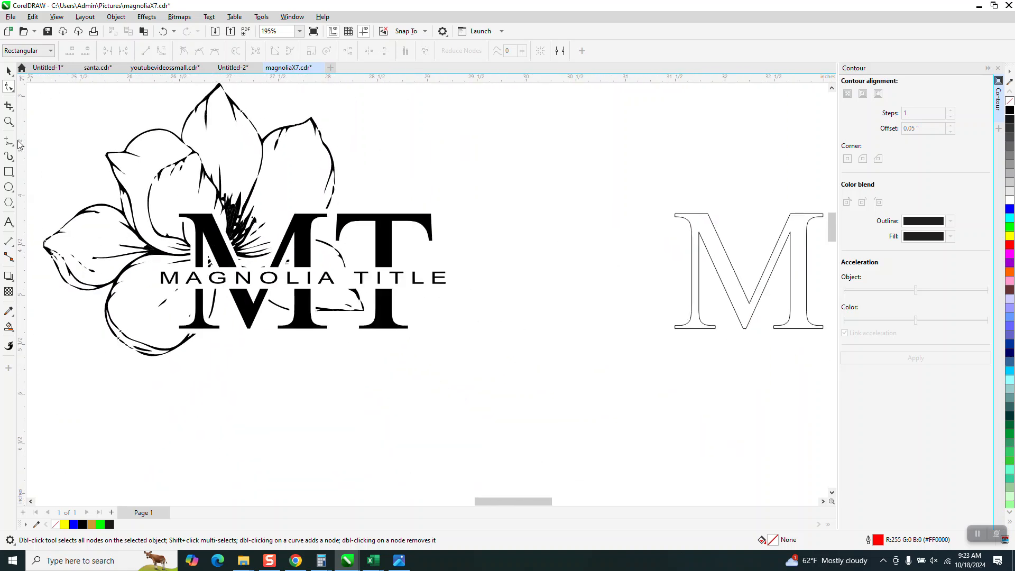
{"action": "left_click", "coordinate": [8, 121]}
{"action": "left_click", "coordinate": [120, 318]}
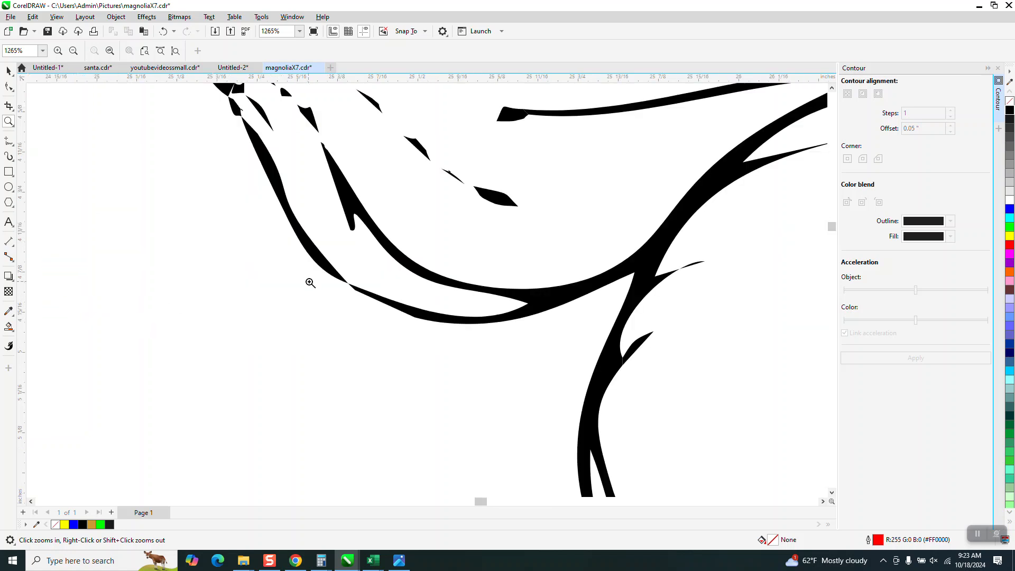
{"action": "scroll", "coordinate": [329, 293], "scroll_direction": "down", "scroll_amount": 2}
{"action": "left_click_drag", "start_coordinate": [241, 132], "coordinate": [334, 235]}
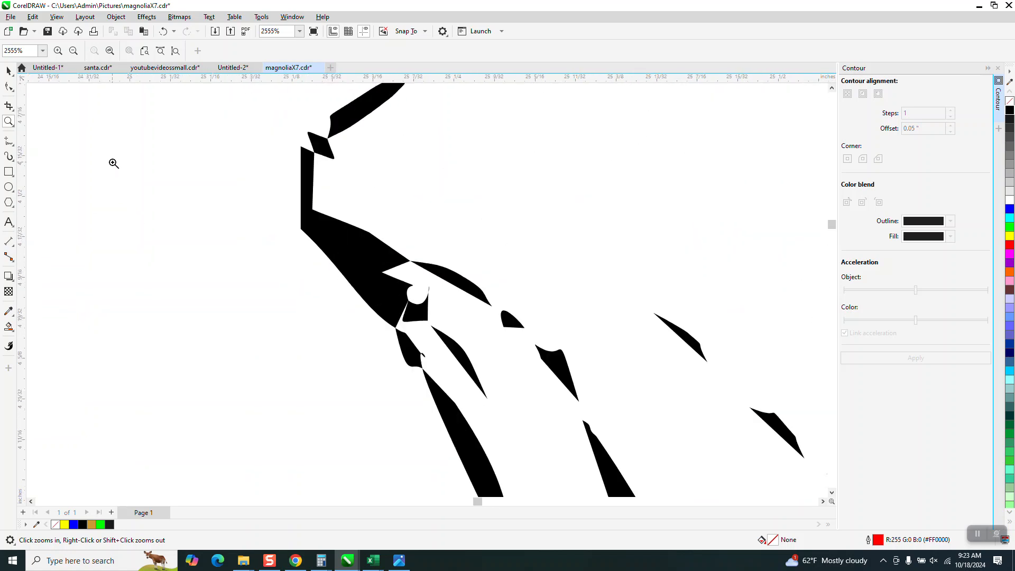
{"action": "left_click", "coordinate": [9, 86]}
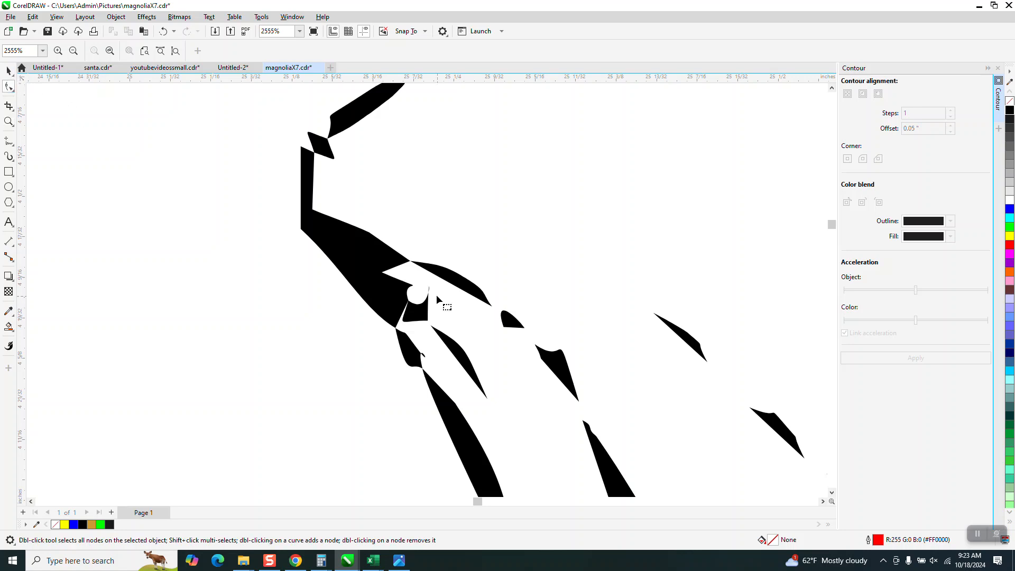
{"action": "left_click", "coordinate": [420, 313]}
{"action": "left_click_drag", "start_coordinate": [411, 305], "coordinate": [367, 277]}
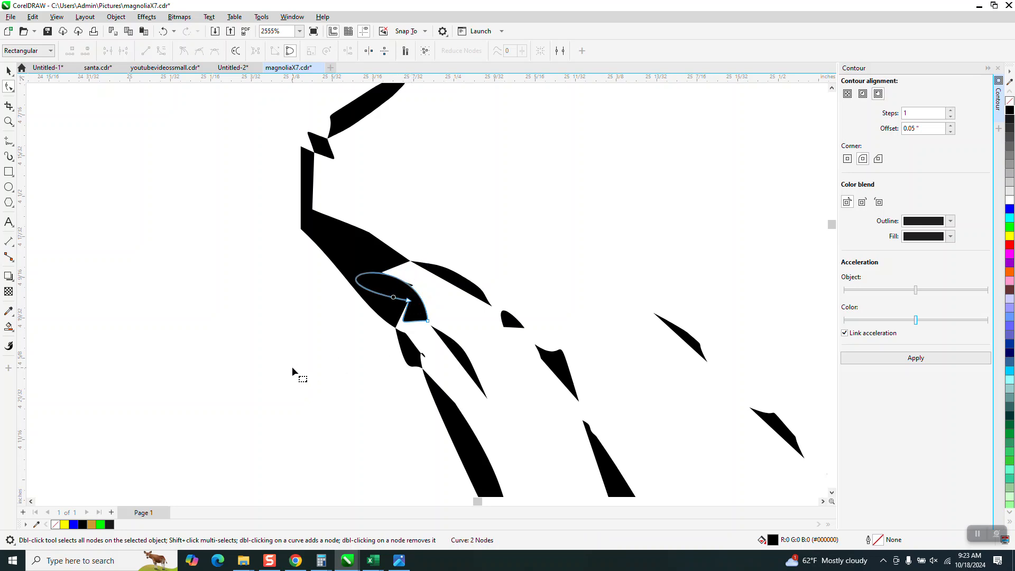
Straighten the looped sliver just below the leftmost petal's tip by converting its curve segments to lines
{"action": "left_click", "coordinate": [421, 355]}
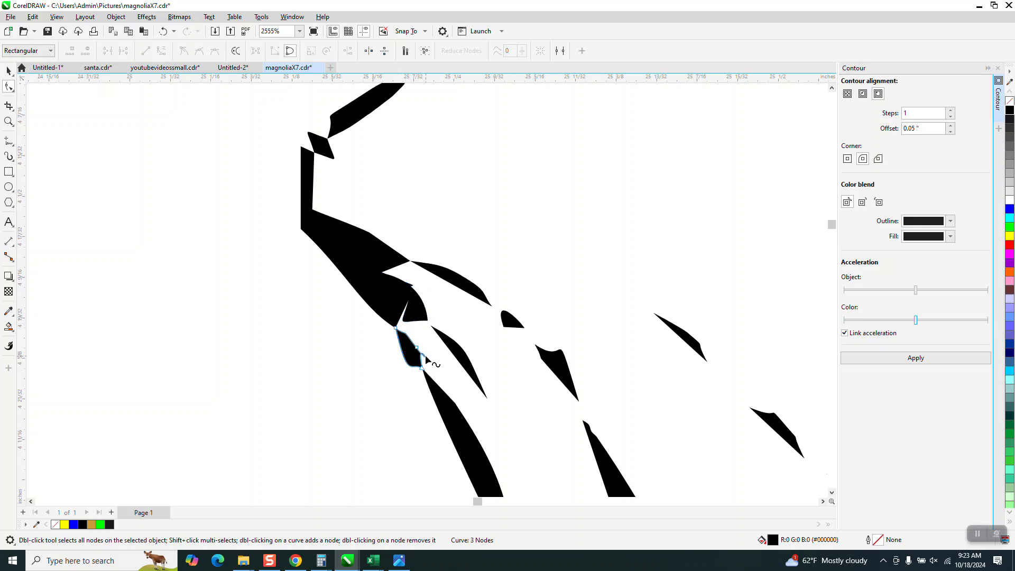
{"action": "left_click", "coordinate": [9, 122]}
{"action": "left_click_drag", "start_coordinate": [422, 336], "coordinate": [451, 378]}
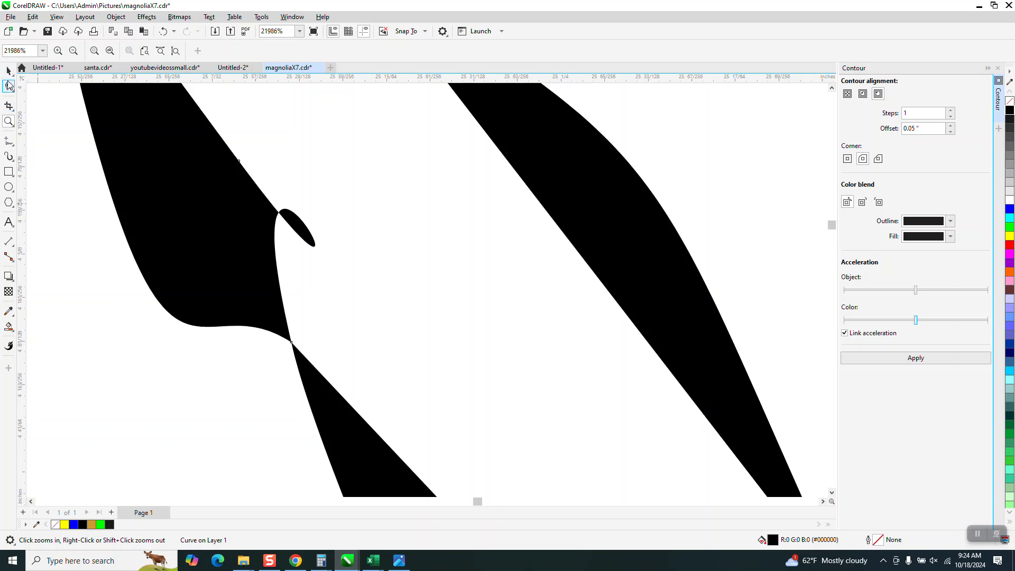
{"action": "key", "text": "F10"}
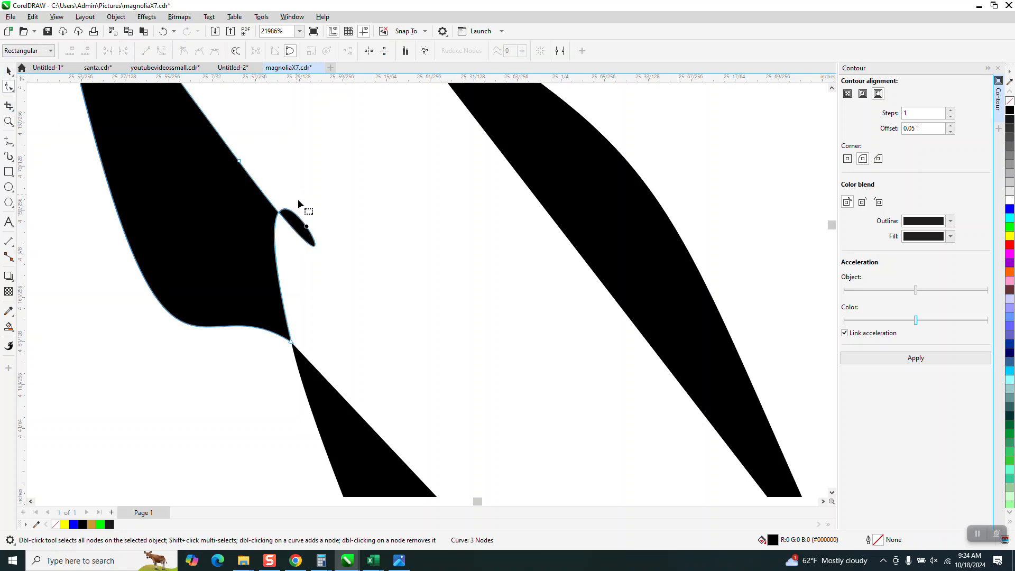
{"action": "left_click", "coordinate": [237, 161]}
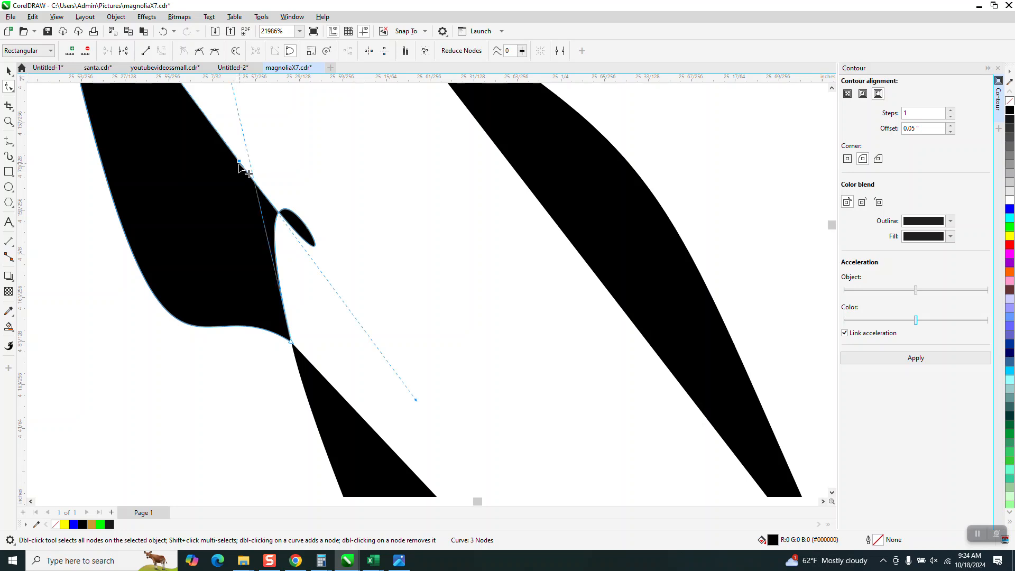
{"action": "left_click", "coordinate": [290, 342]}
{"action": "right_click", "coordinate": [300, 352]}
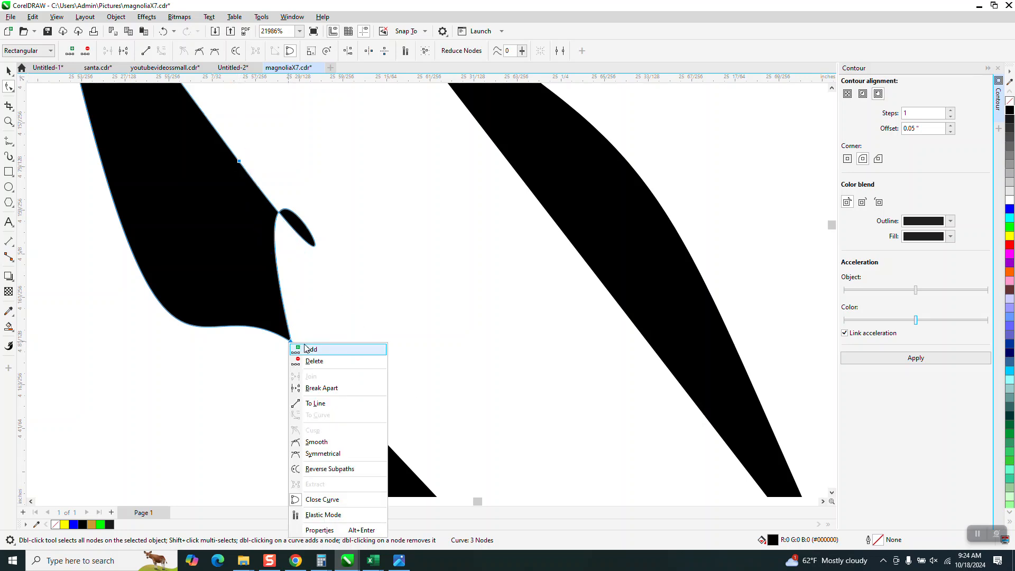
{"action": "left_click", "coordinate": [324, 403]}
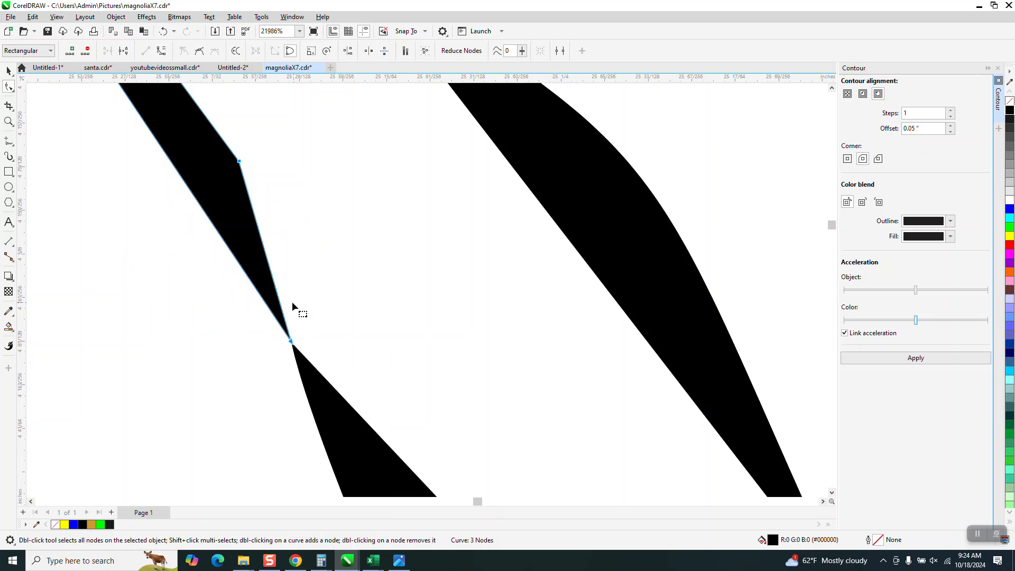
Delete the sliver below the leftmost petal's tip and extend the end of the petal's lower edge line into the solid tip
{"action": "scroll", "coordinate": [294, 302], "scroll_direction": "down", "scroll_amount": 4}
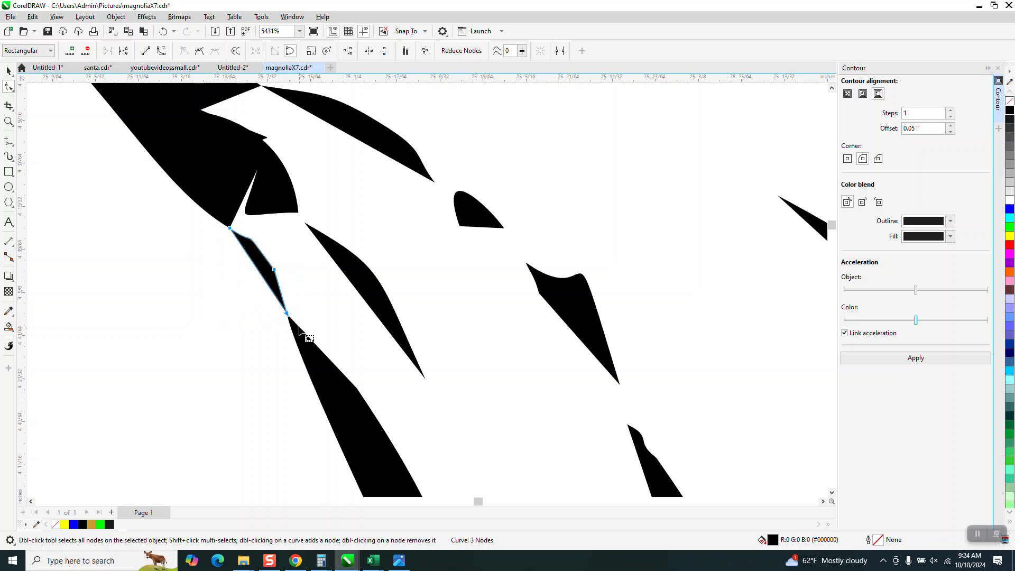
{"action": "key", "text": "Delete"}
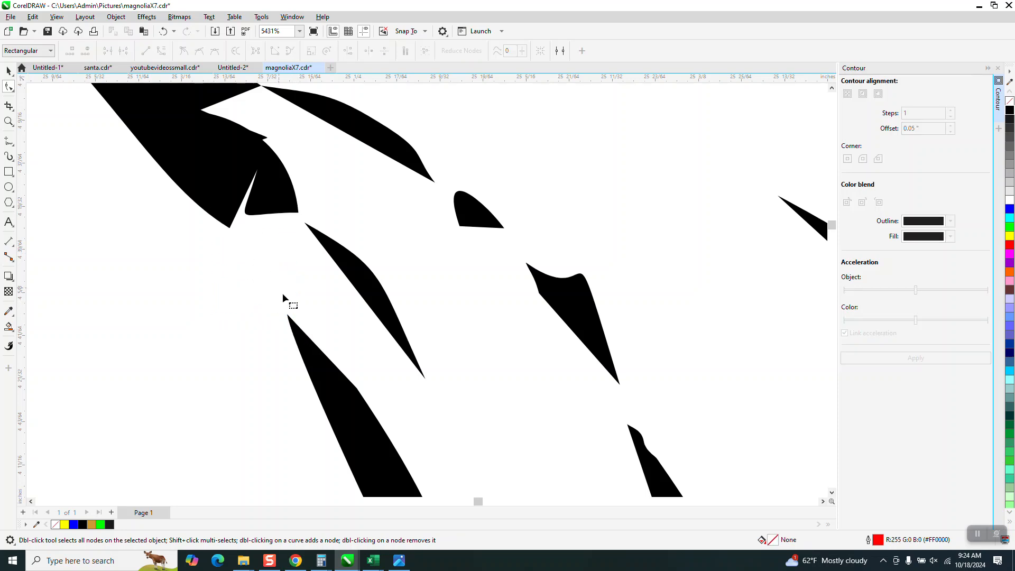
{"action": "left_click", "coordinate": [297, 334]}
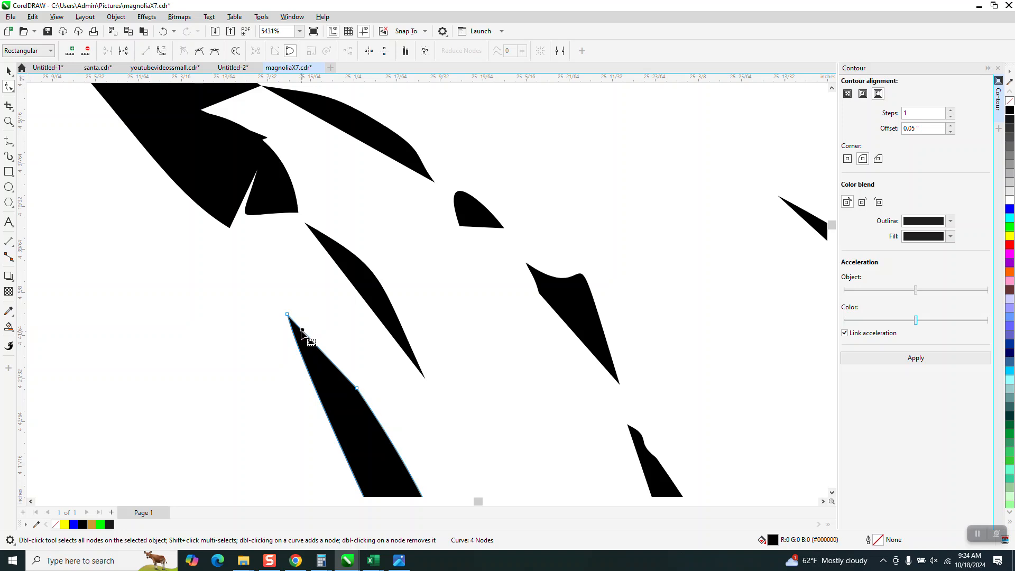
{"action": "left_click_drag", "start_coordinate": [300, 336], "coordinate": [227, 176]}
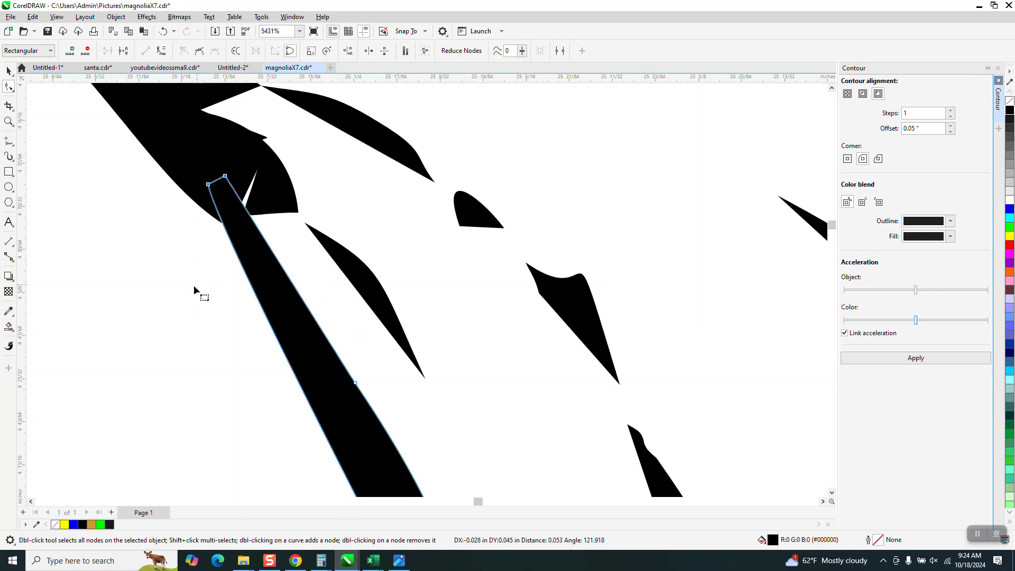
{"action": "scroll", "coordinate": [193, 287], "scroll_direction": "down", "scroll_amount": 2}
{"action": "left_click", "coordinate": [8, 70]}
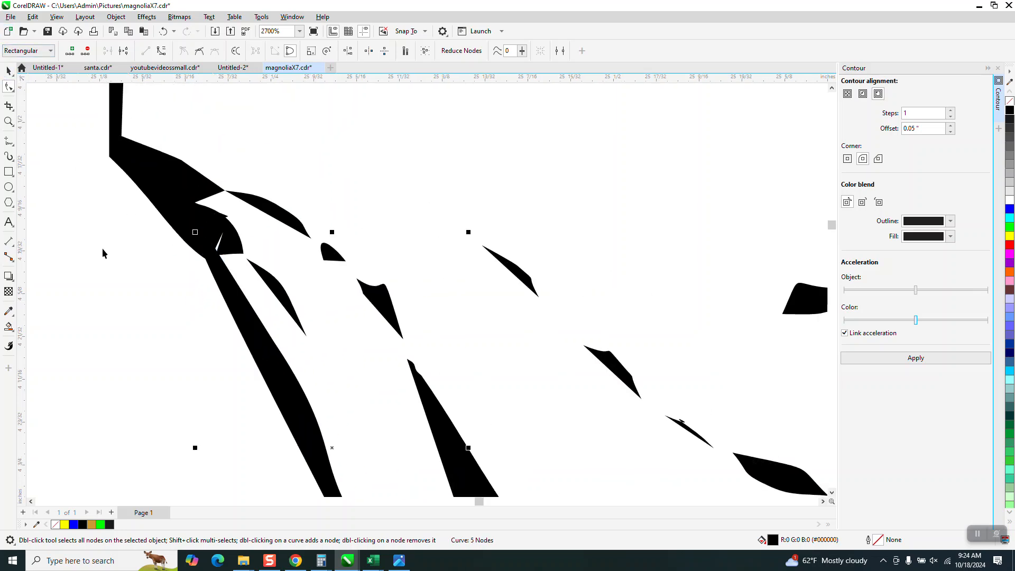
{"action": "scroll", "coordinate": [103, 249], "scroll_direction": "down", "scroll_amount": 1}
{"action": "scroll", "coordinate": [192, 210], "scroll_direction": "down", "scroll_amount": 2}
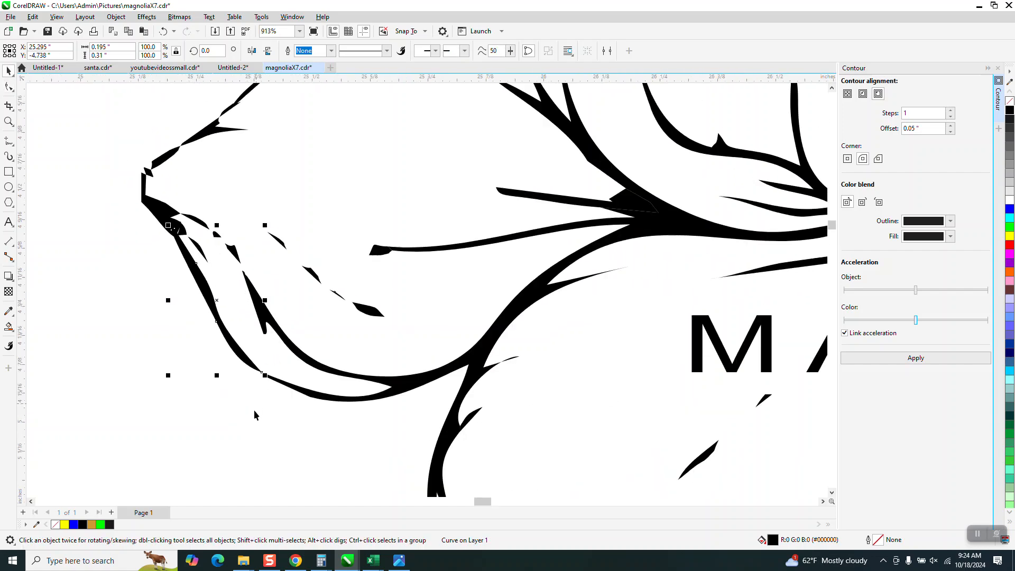
{"action": "scroll", "coordinate": [334, 350], "scroll_direction": "down", "scroll_amount": 4}
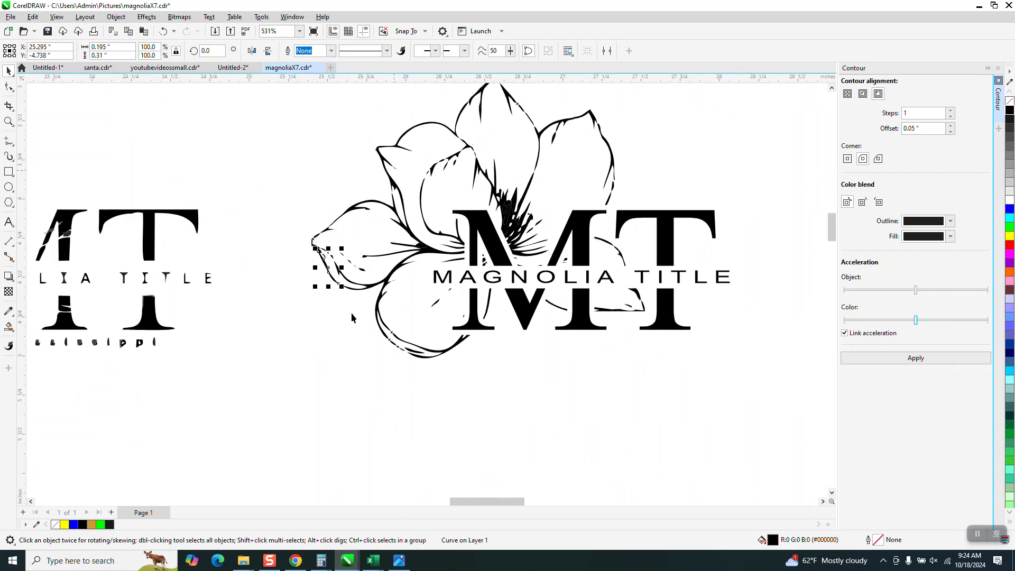
{"action": "scroll", "coordinate": [196, 339], "scroll_direction": "down", "scroll_amount": 4}
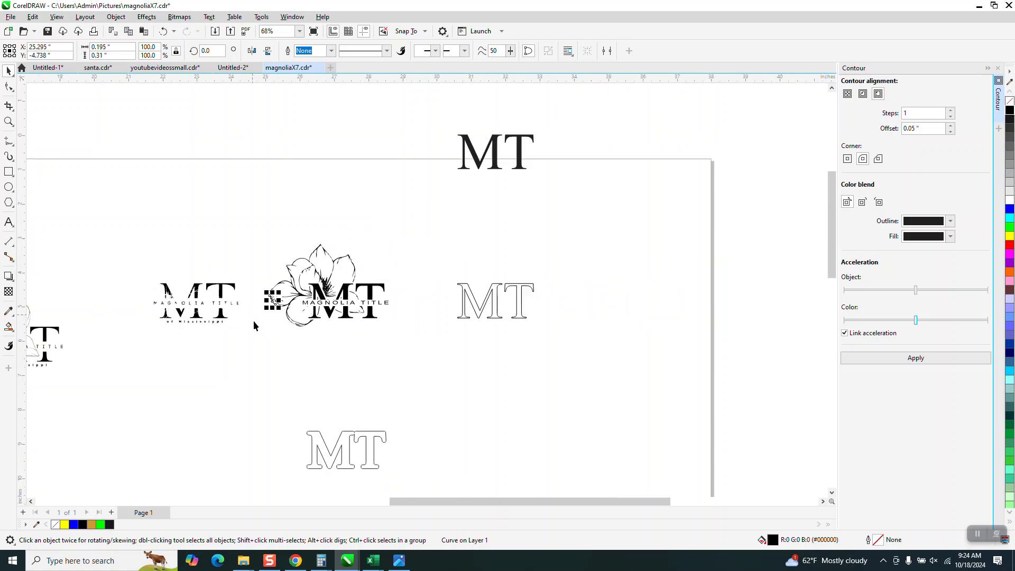
{"action": "scroll", "coordinate": [193, 347], "scroll_direction": "down", "scroll_amount": 1}
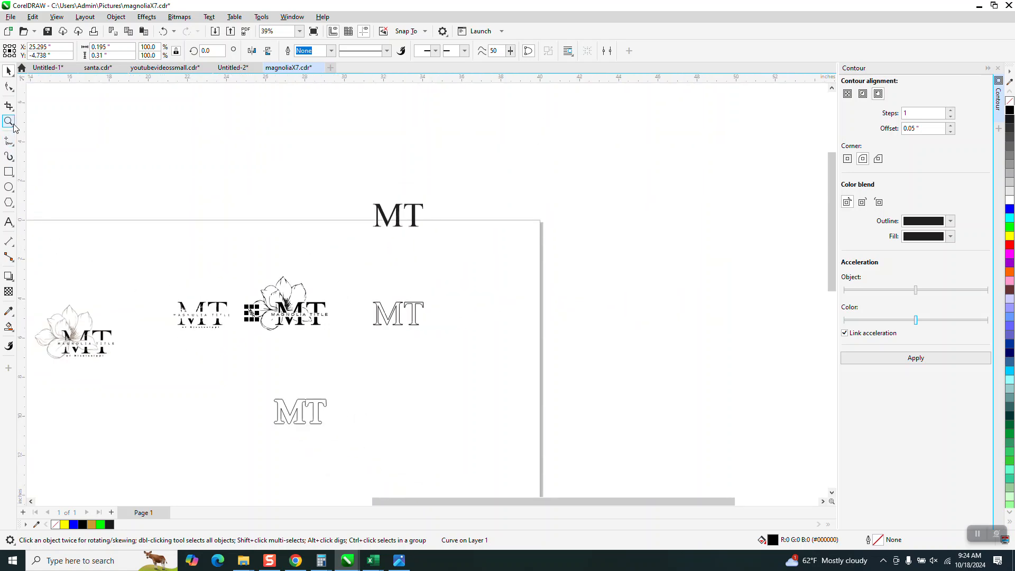
{"action": "scroll", "coordinate": [324, 289], "scroll_direction": "down", "scroll_amount": 2}
{"action": "scroll", "coordinate": [224, 304], "scroll_direction": "down", "scroll_amount": 1}
{"action": "left_click_drag", "start_coordinate": [106, 307], "coordinate": [205, 337]}
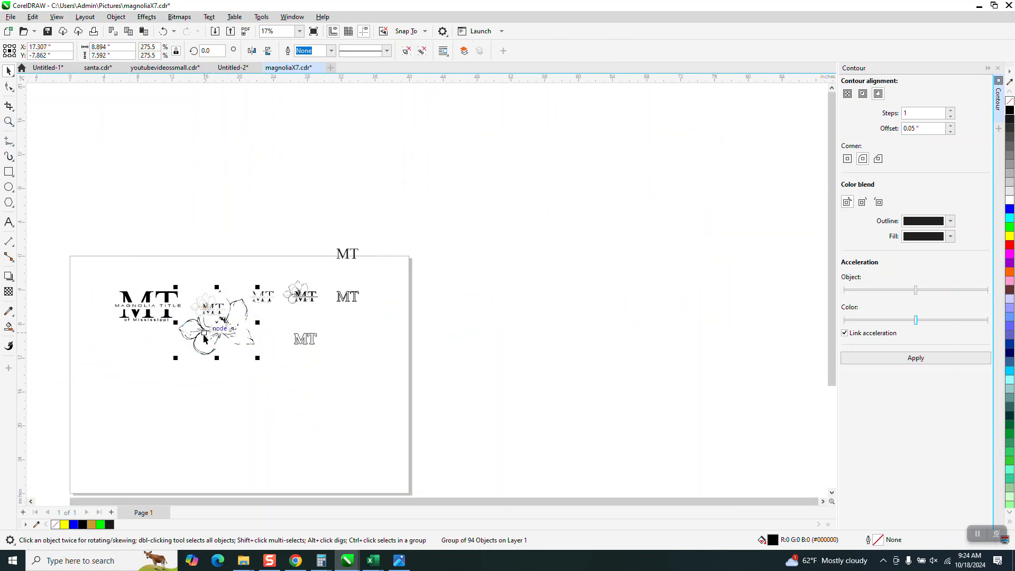
{"action": "left_click", "coordinate": [163, 32]}
Move the "of MIssIssIppI" text from the large logo to just below the small black flower logo
{"action": "left_click", "coordinate": [9, 121]}
{"action": "left_click_drag", "start_coordinate": [92, 309], "coordinate": [210, 352]}
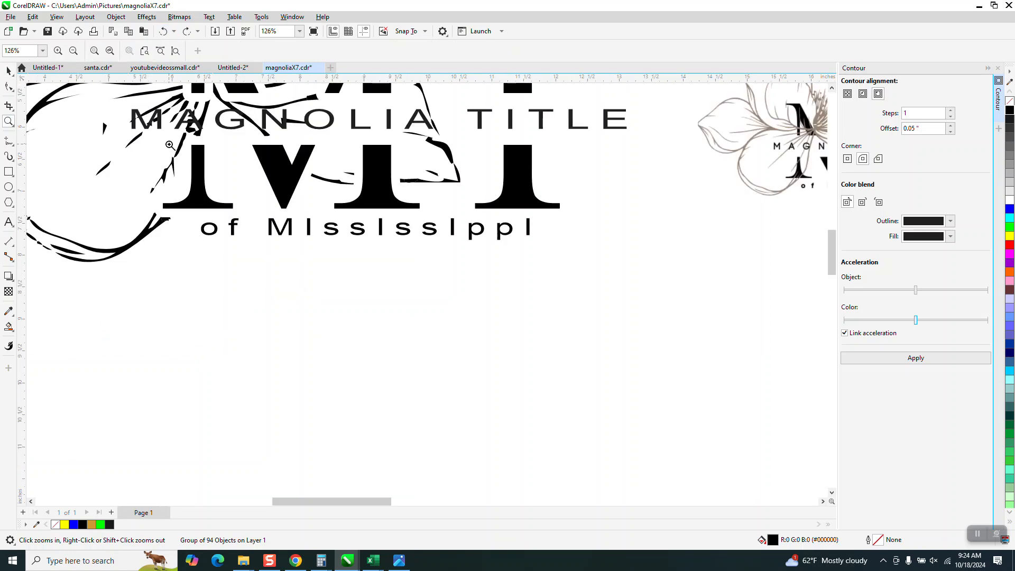
{"action": "left_click", "coordinate": [8, 71]}
{"action": "left_click_drag", "start_coordinate": [556, 214], "coordinate": [162, 253]}
{"action": "scroll", "coordinate": [104, 296], "scroll_direction": "down", "scroll_amount": 5}
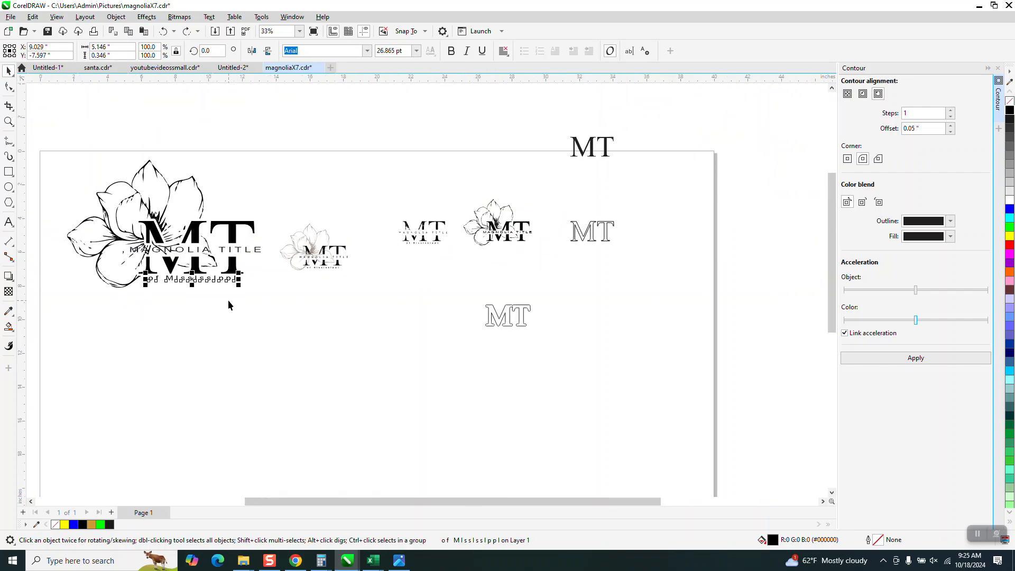
{"action": "left_click_drag", "start_coordinate": [222, 286], "coordinate": [502, 256]}
Shrink the "of MIssIssIppI" text and reposition it beneath the MT letters of the small black flower logo
{"action": "key", "text": "z"}
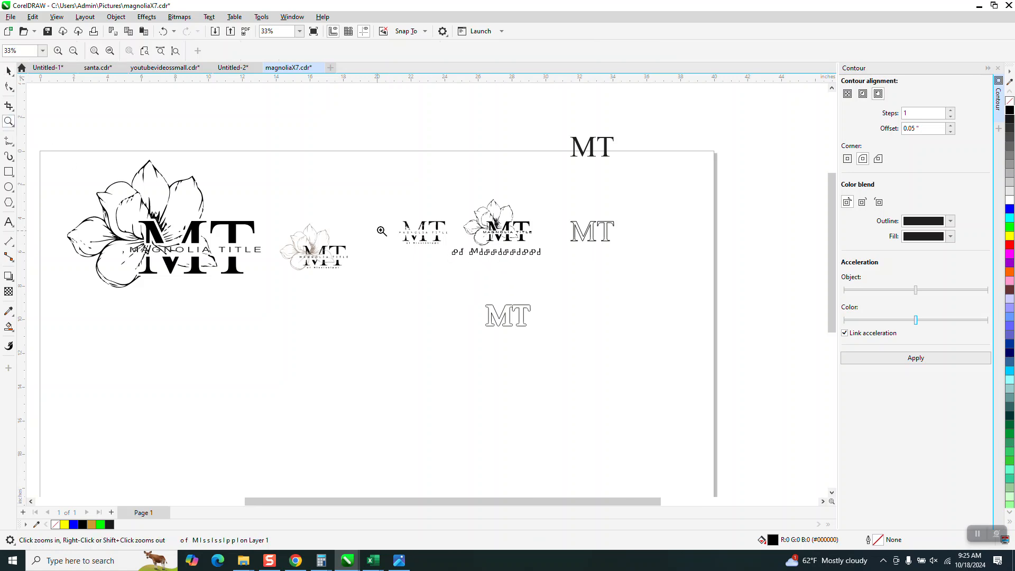
{"action": "left_click_drag", "start_coordinate": [600, 285], "coordinate": [599, 286]}
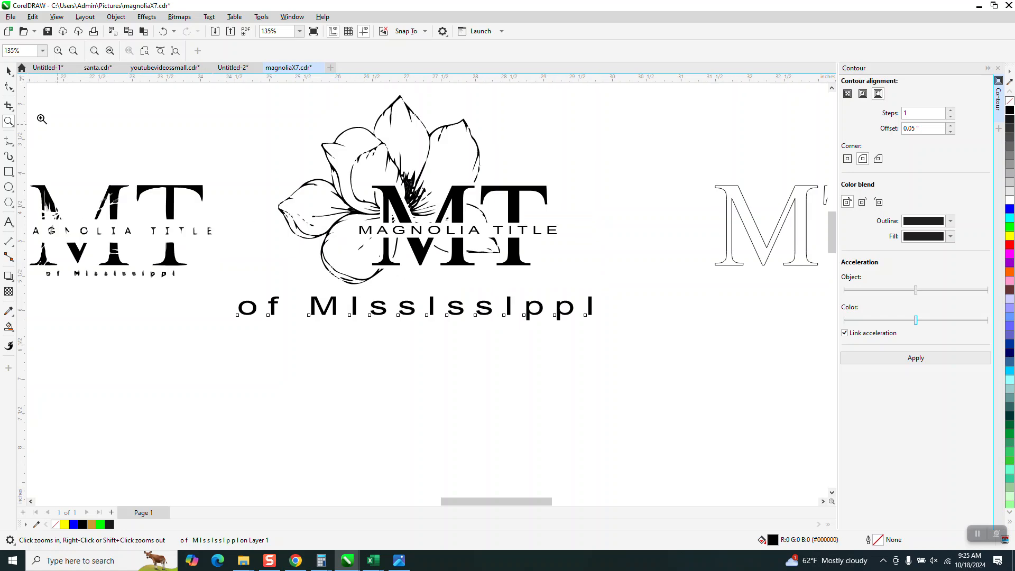
{"action": "left_click", "coordinate": [8, 70]}
{"action": "mouse_move", "coordinate": [594, 290]}
{"action": "left_mouse_down"}
{"action": "mouse_move", "coordinate": [569, 305]}
{"action": "mouse_move", "coordinate": [580, 301]}
{"action": "left_mouse_up"}
{"action": "left_click_drag", "start_coordinate": [358, 318], "coordinate": [435, 305]}
{"action": "left_click", "coordinate": [386, 352]}
Smooth the notch under the inner left petal's upper edge and the small loose fragment beneath it with the Smooth tool
{"action": "left_click", "coordinate": [8, 121]}
{"action": "left_click_drag", "start_coordinate": [332, 129], "coordinate": [491, 243]}
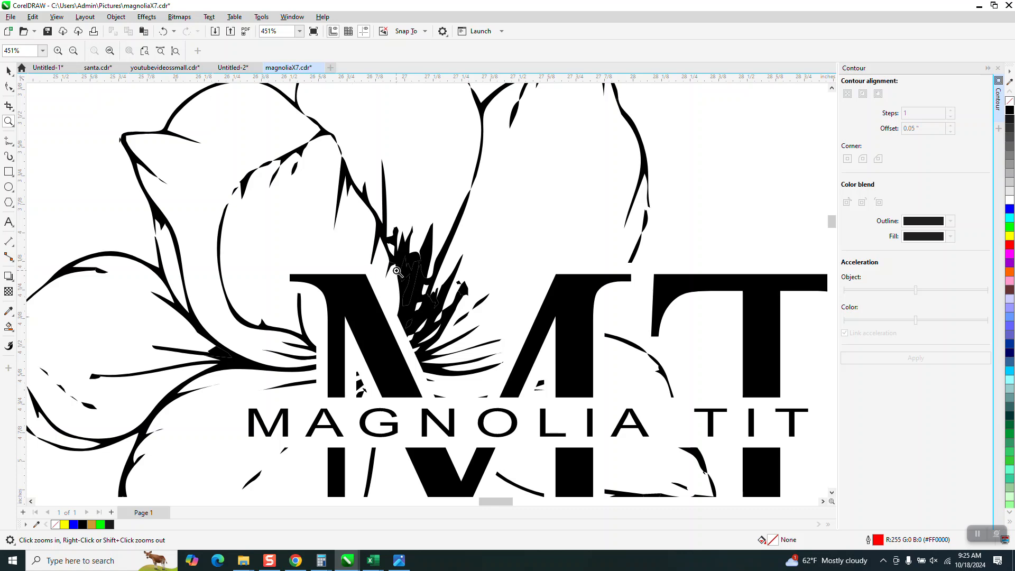
{"action": "scroll", "coordinate": [395, 263], "scroll_direction": "down", "scroll_amount": 1}
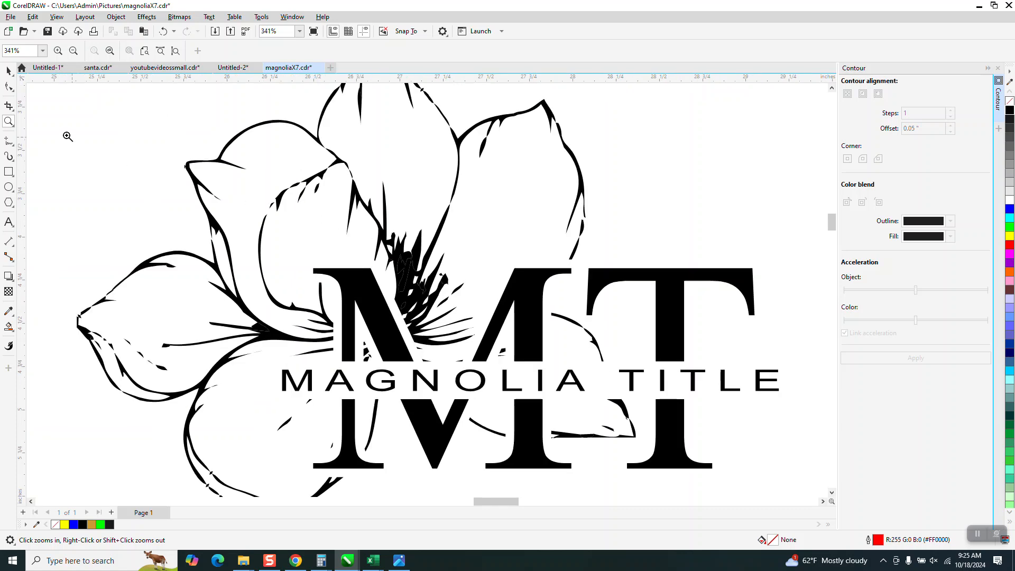
{"action": "left_click_drag", "start_coordinate": [432, 236], "coordinate": [432, 236]}
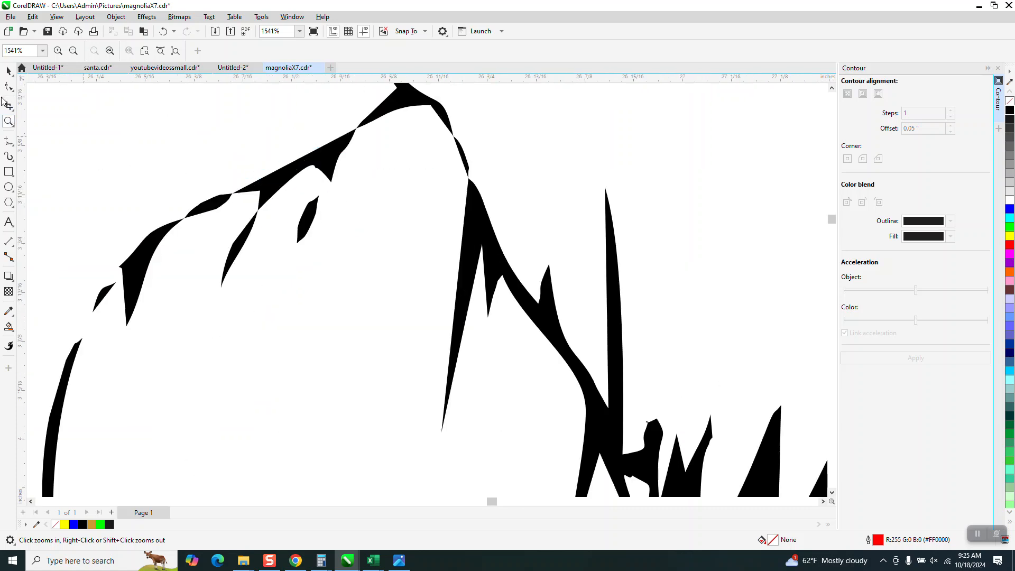
{"action": "left_click", "coordinate": [9, 88]}
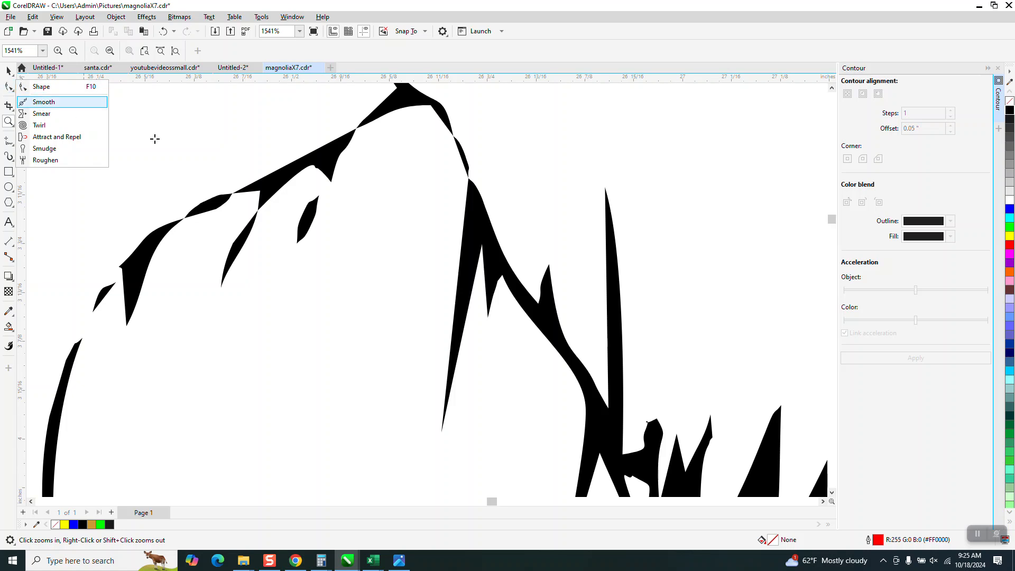
{"action": "left_click", "coordinate": [42, 102]}
{"action": "left_click_drag", "start_coordinate": [327, 173], "coordinate": [328, 170]}
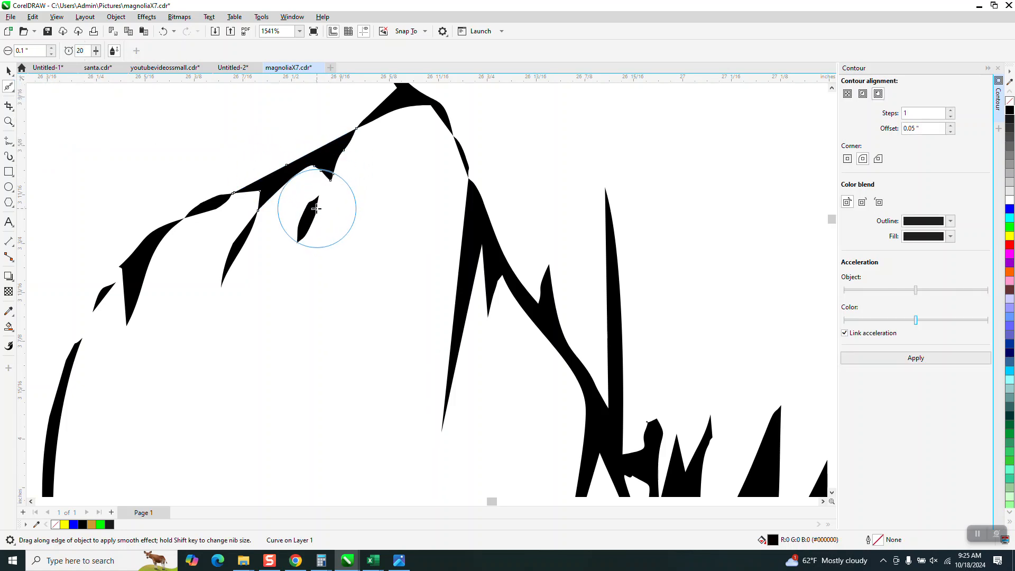
{"action": "left_click_drag", "start_coordinate": [309, 227], "coordinate": [305, 227]}
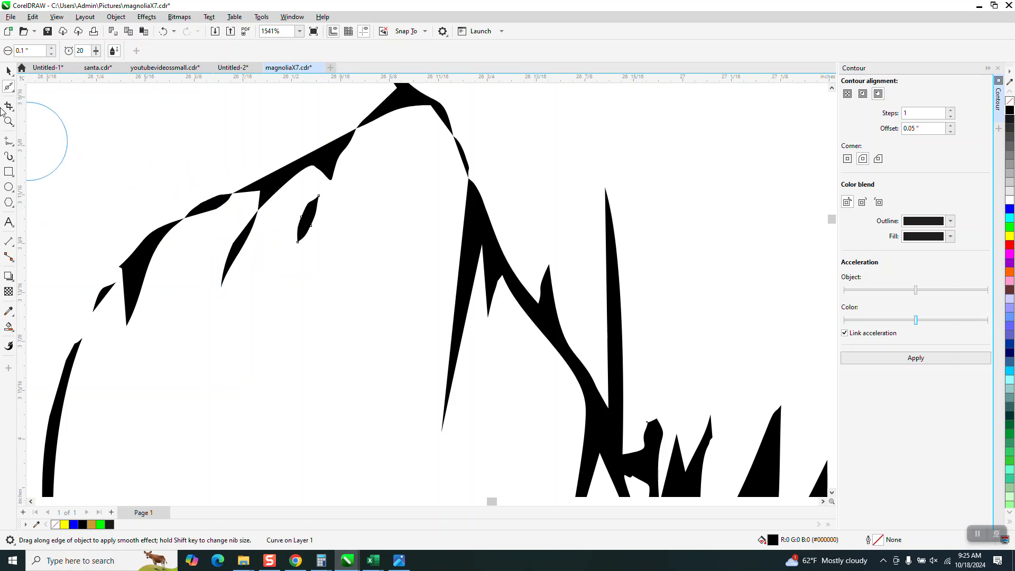
Delete the small sliver linking the two pieces of the inner left petal's upper edge by removing all its nodes
{"action": "left_click", "coordinate": [14, 93]}
{"action": "left_click", "coordinate": [32, 88]}
{"action": "left_click", "coordinate": [210, 207]}
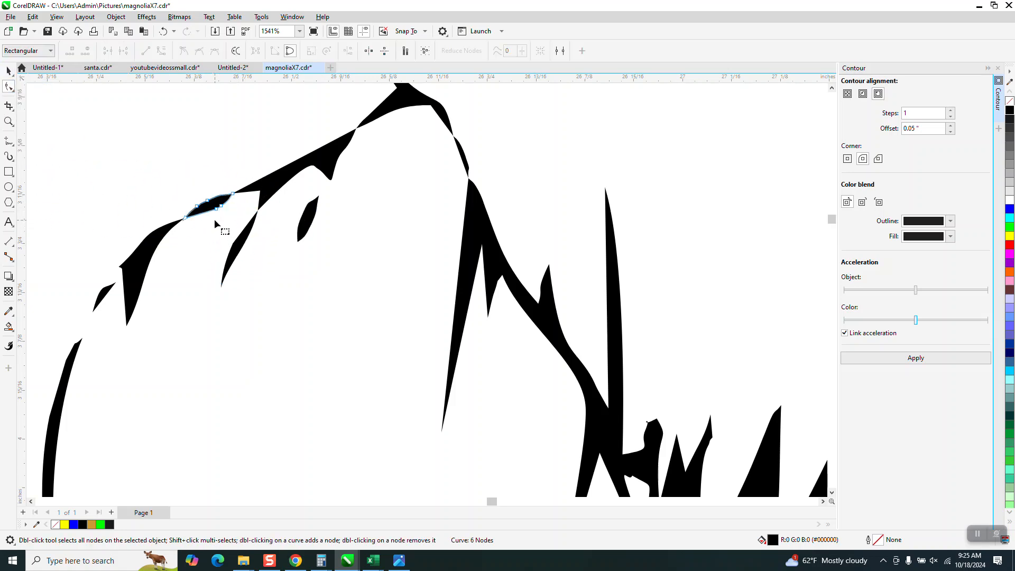
{"action": "left_click_drag", "start_coordinate": [186, 177], "coordinate": [244, 251]}
{"action": "key", "text": "Delete"}
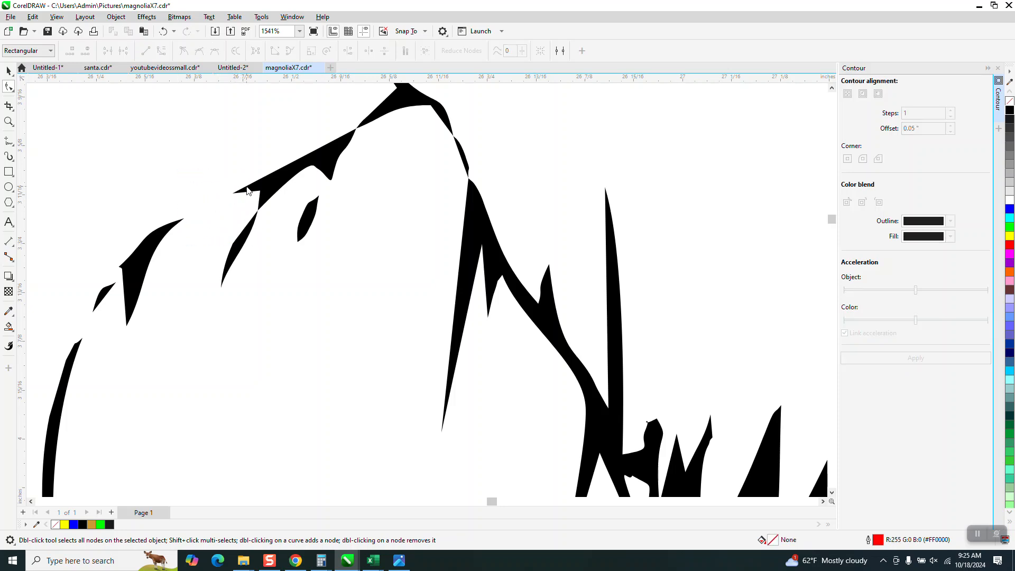
Stretch the lower end nodes of the petal's upper edge piece across the gap into the neighbouring fragment
{"action": "left_click", "coordinate": [247, 196]}
{"action": "left_click_drag", "start_coordinate": [236, 198], "coordinate": [149, 228]}
{"action": "left_click_drag", "start_coordinate": [231, 197], "coordinate": [146, 263]}
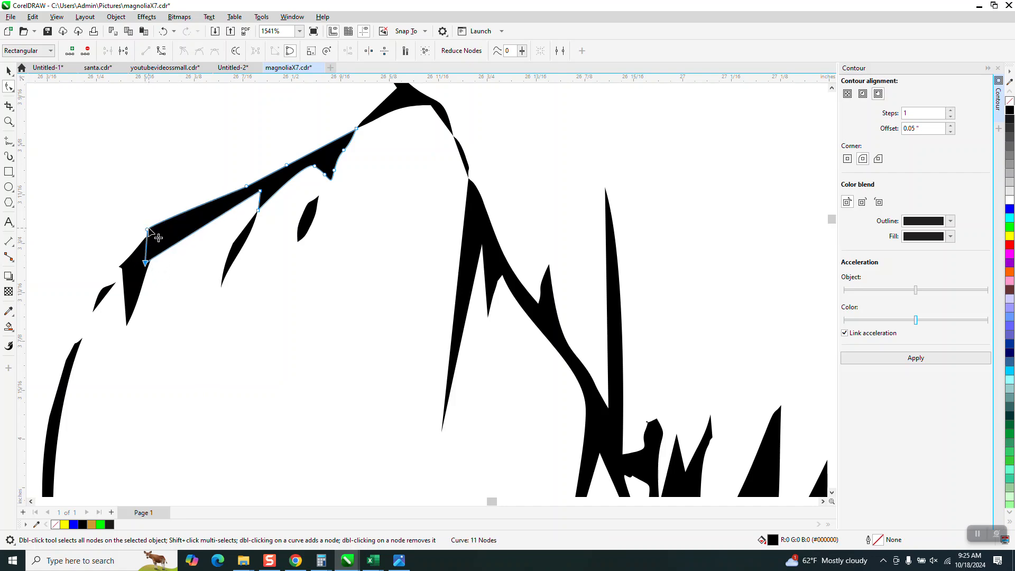
{"action": "scroll", "coordinate": [188, 266], "scroll_direction": "down", "scroll_amount": 2}
{"action": "scroll", "coordinate": [182, 227], "scroll_direction": "down", "scroll_amount": 1}
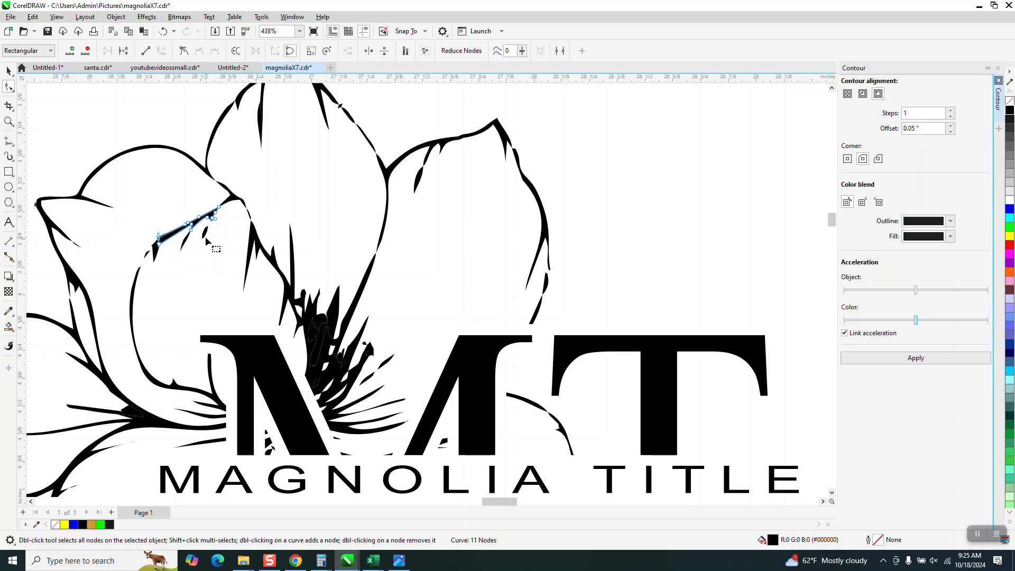
Delete the stretched edge piece and the two broken fragments below its lower end on the inner left petal
{"action": "left_click", "coordinate": [137, 215]}
{"action": "left_click_drag", "start_coordinate": [138, 208], "coordinate": [238, 258]}
{"action": "key", "text": "Delete"}
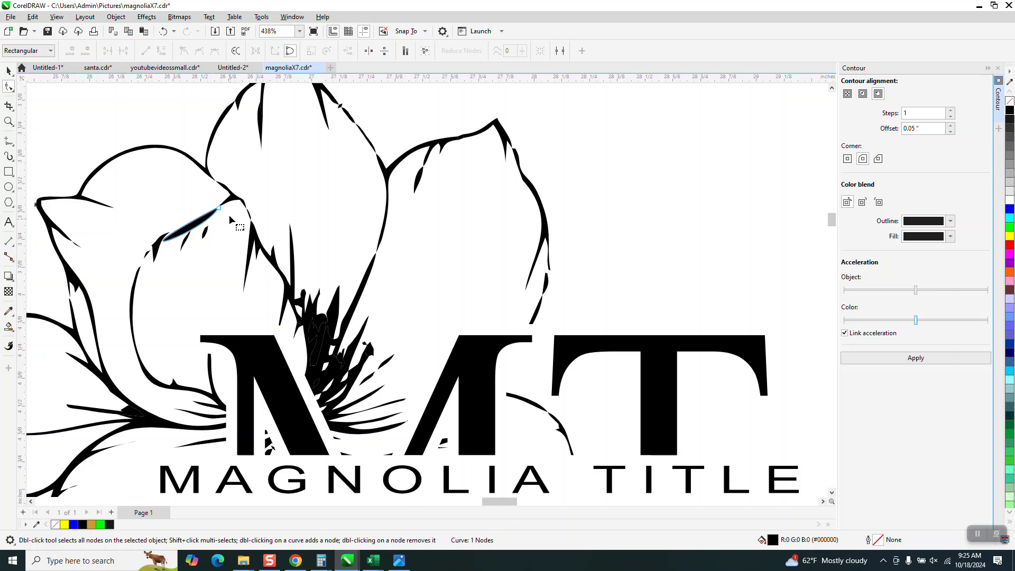
{"action": "key", "text": "Delete"}
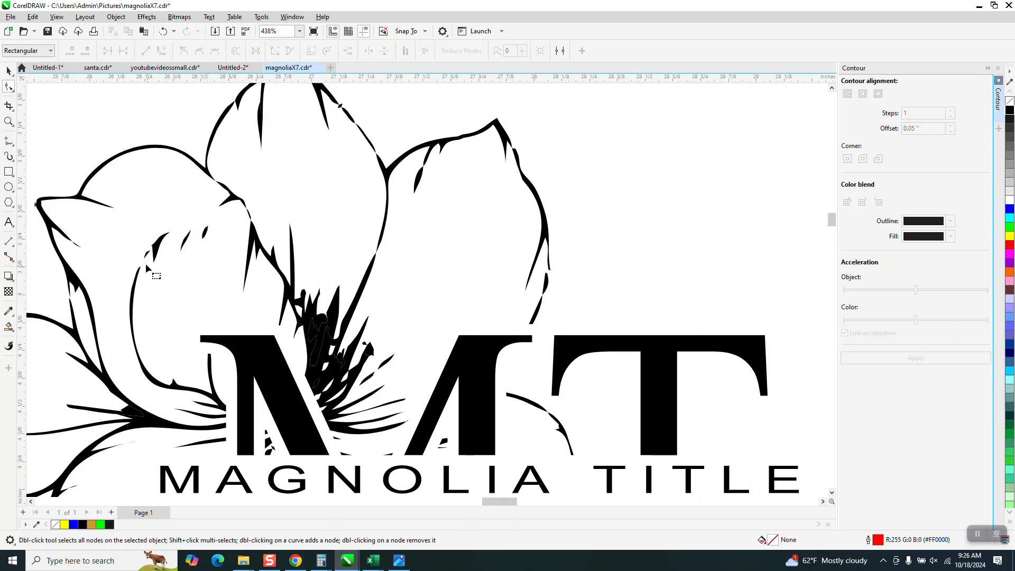
{"action": "left_click", "coordinate": [159, 251]}
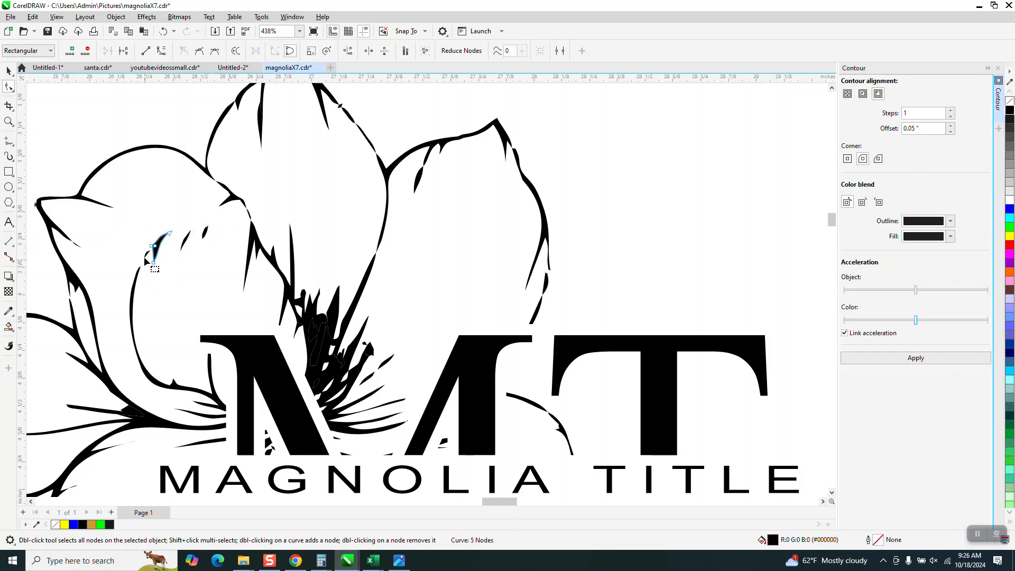
{"action": "left_click_drag", "start_coordinate": [186, 212], "coordinate": [144, 278]}
{"action": "key", "text": "Delete"}
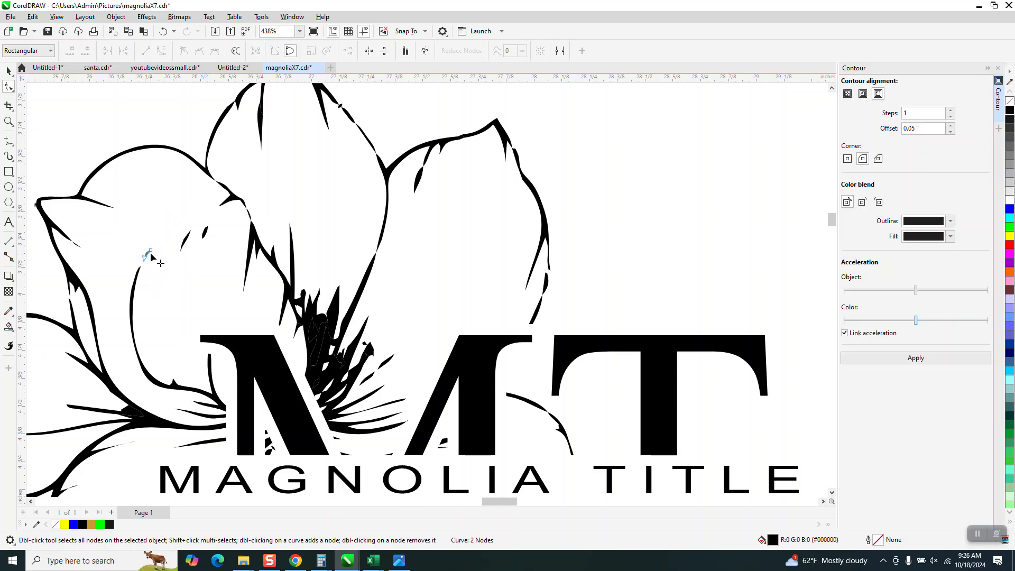
{"action": "left_click_drag", "start_coordinate": [157, 237], "coordinate": [140, 273]}
{"action": "key", "text": "Delete"}
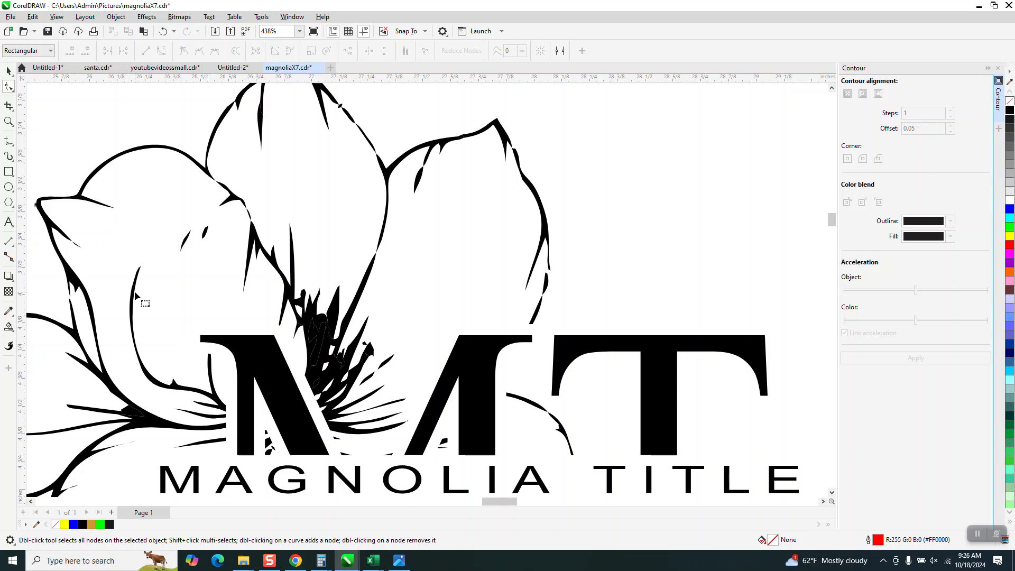
Draw a 3-point curve about 0.374 by 0.291 inches, arching between the petal's tip and the open end of its side line
{"action": "left_click", "coordinate": [138, 300]}
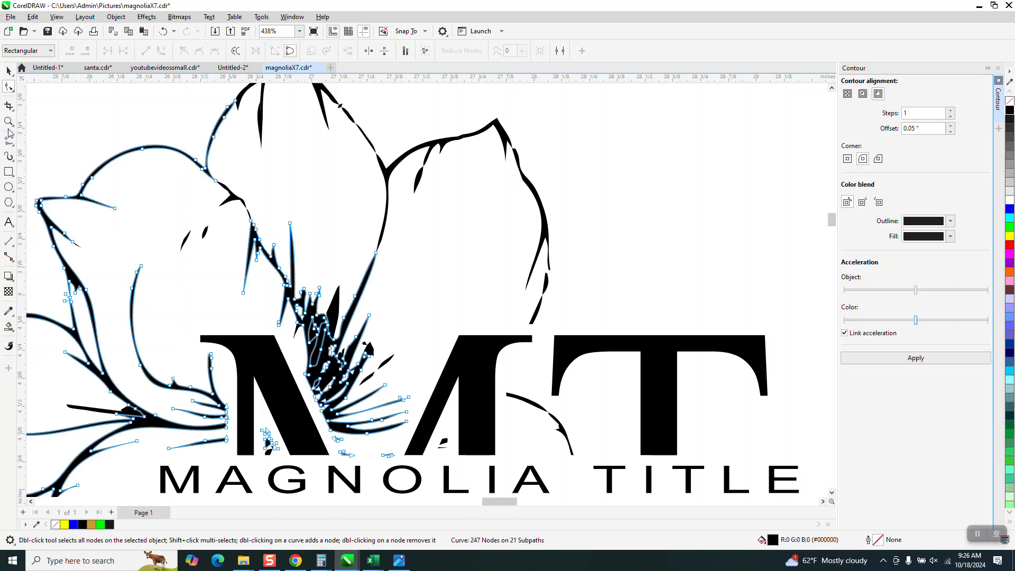
{"action": "left_click", "coordinate": [8, 123]}
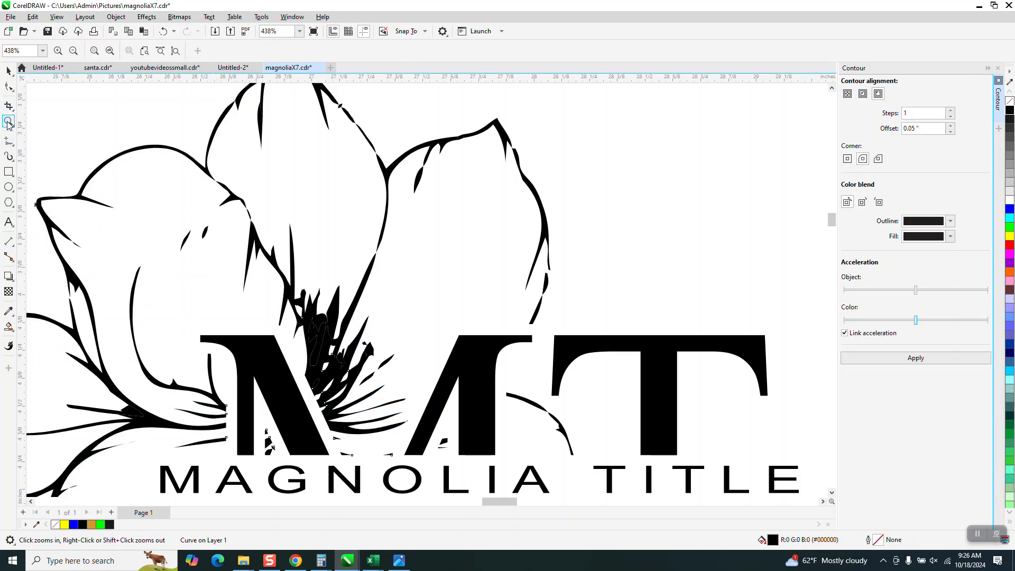
{"action": "left_click", "coordinate": [135, 210]}
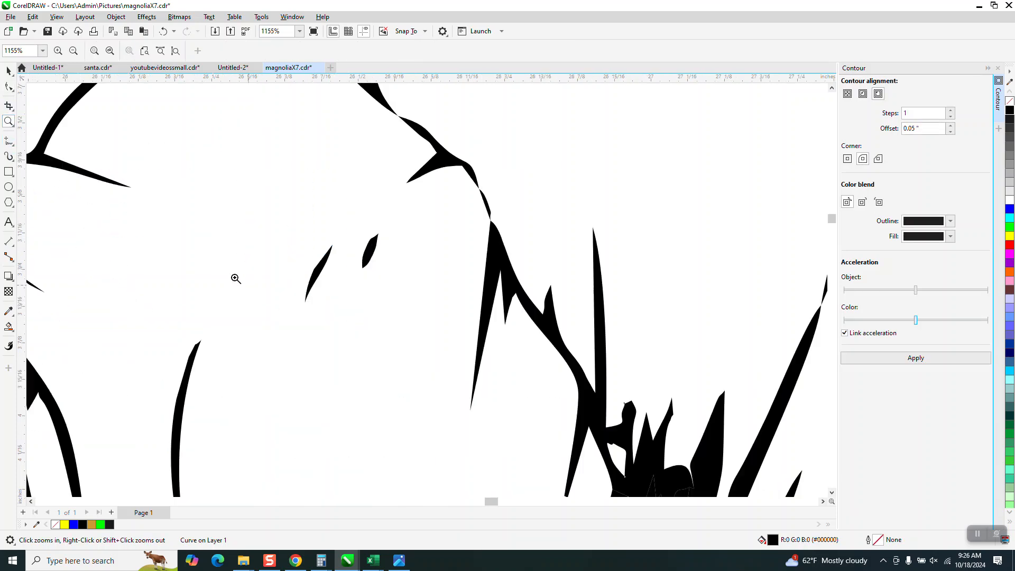
{"action": "left_click", "coordinate": [13, 146]}
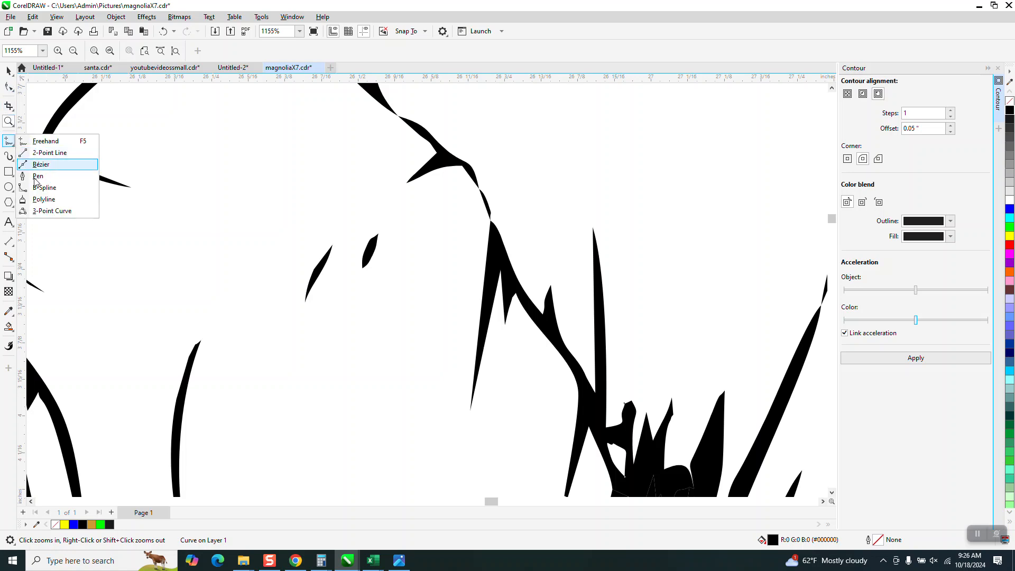
{"action": "left_click", "coordinate": [48, 211]}
{"action": "left_click_drag", "start_coordinate": [407, 181], "coordinate": [196, 343]}
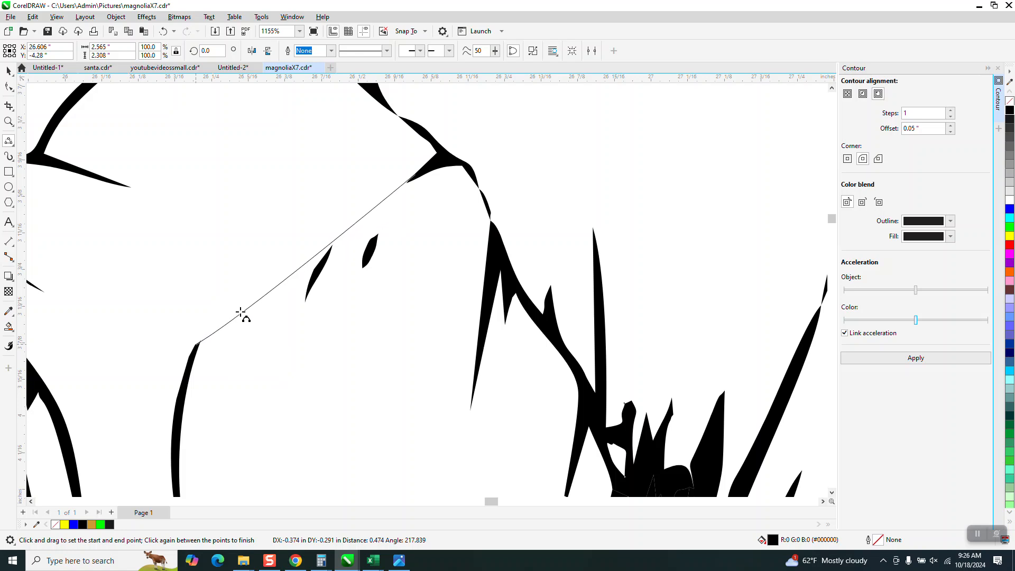
{"action": "left_click", "coordinate": [279, 254]}
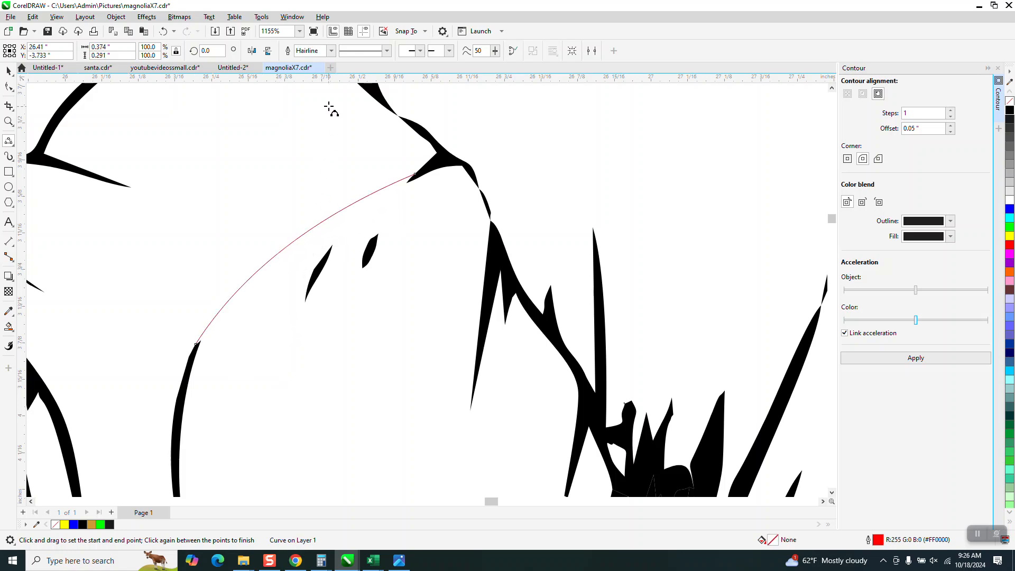
Set the bridging curve's outline width to 1.0 pt and make its fill and outline black
{"action": "left_click", "coordinate": [332, 51]}
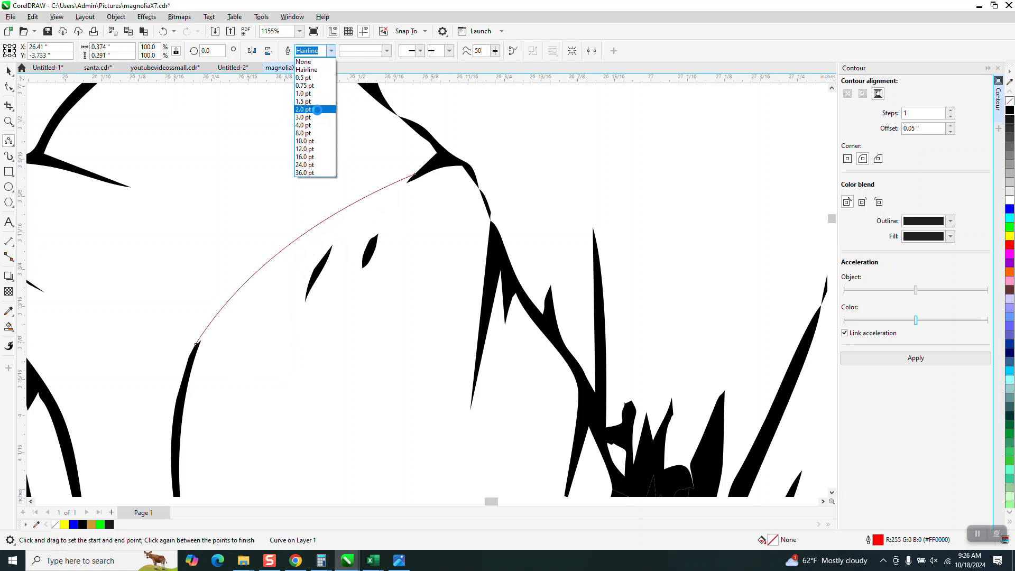
{"action": "left_click", "coordinate": [320, 109]}
{"action": "left_click", "coordinate": [331, 50]}
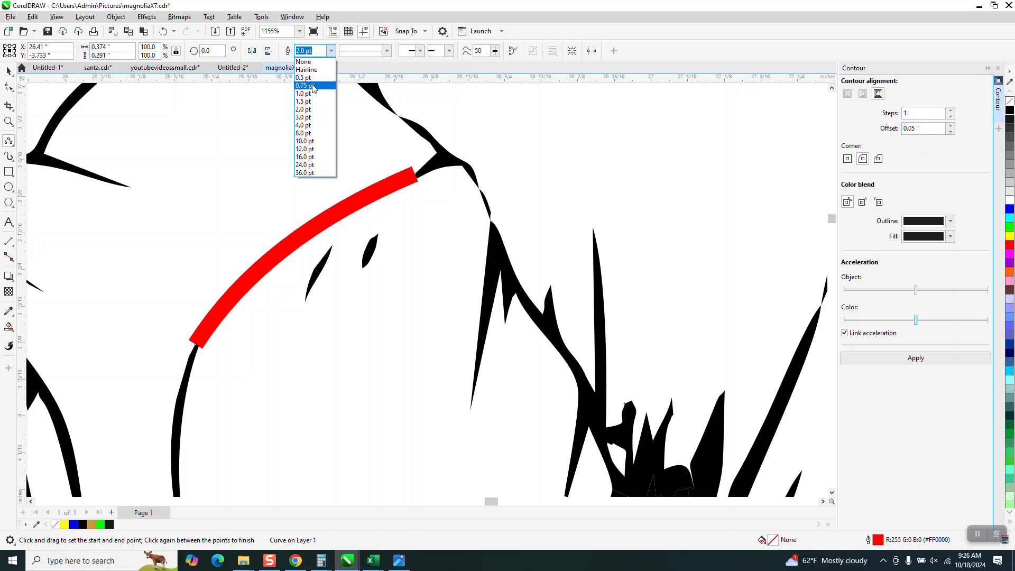
{"action": "left_click", "coordinate": [311, 94]}
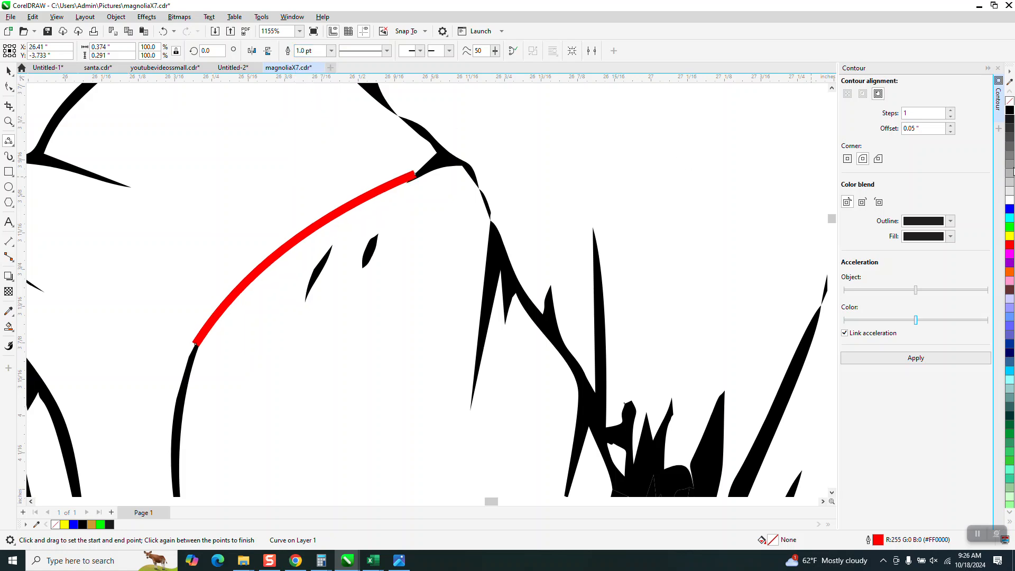
{"action": "left_click", "coordinate": [1010, 113]}
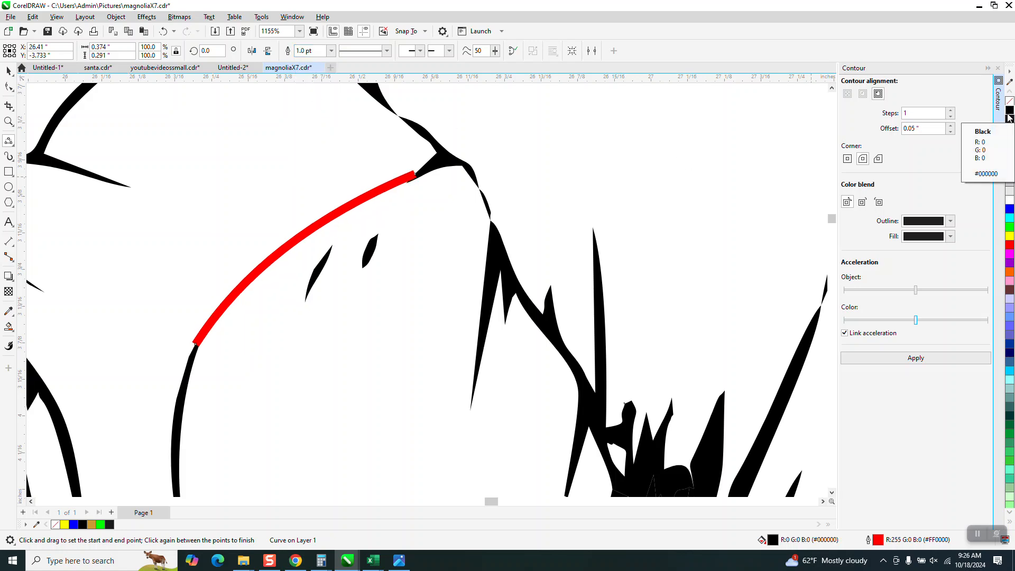
{"action": "right_click", "coordinate": [1010, 113]}
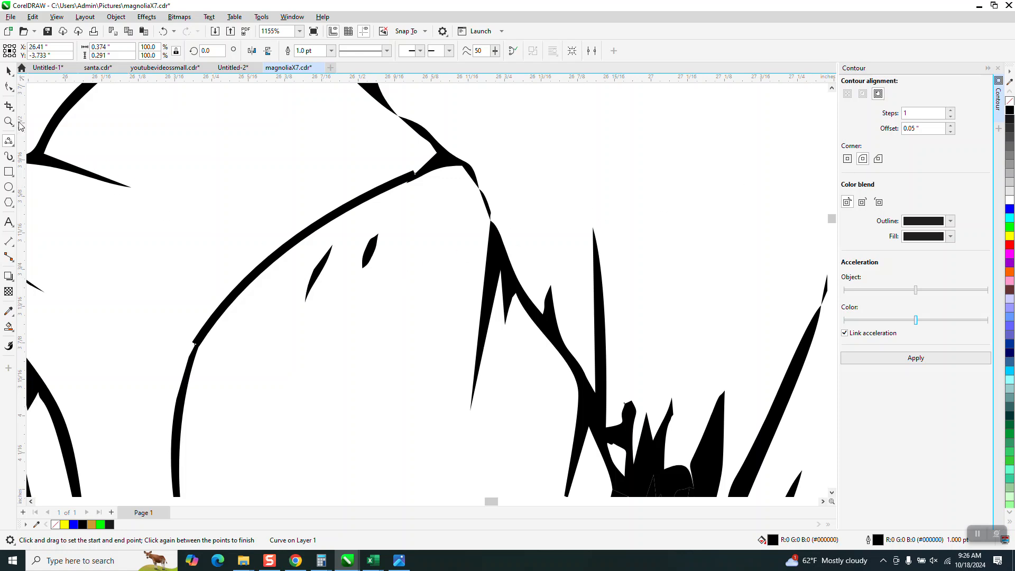
Convert the bridging curve's outline to an object
{"action": "left_click", "coordinate": [9, 121]}
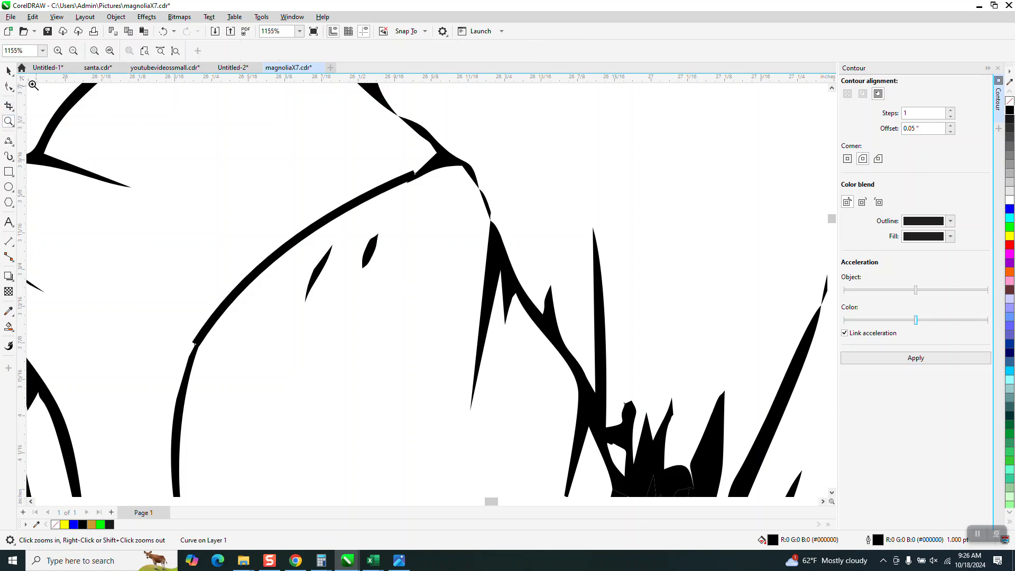
{"action": "left_click", "coordinate": [9, 70]}
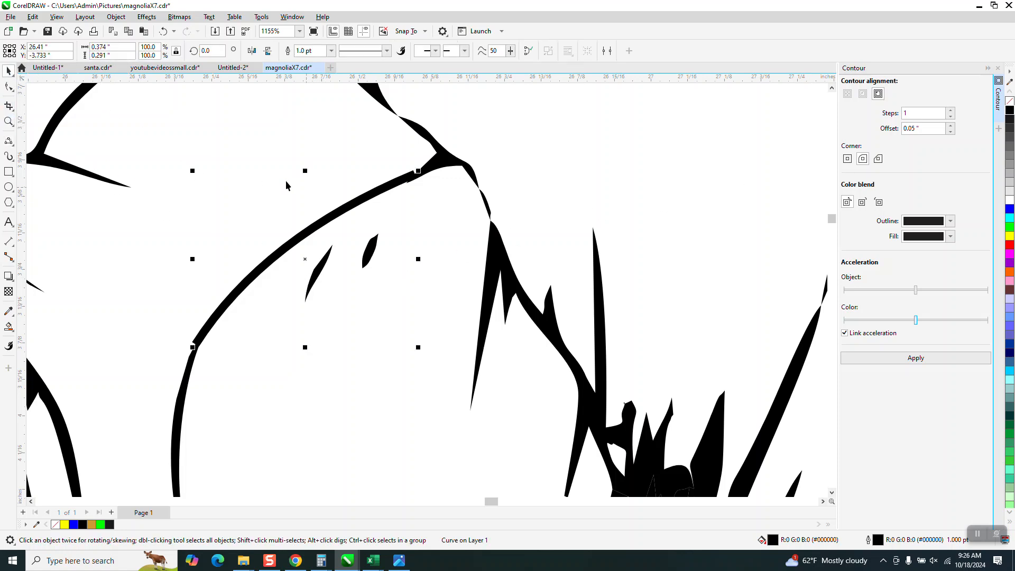
{"action": "left_click", "coordinate": [115, 17]}
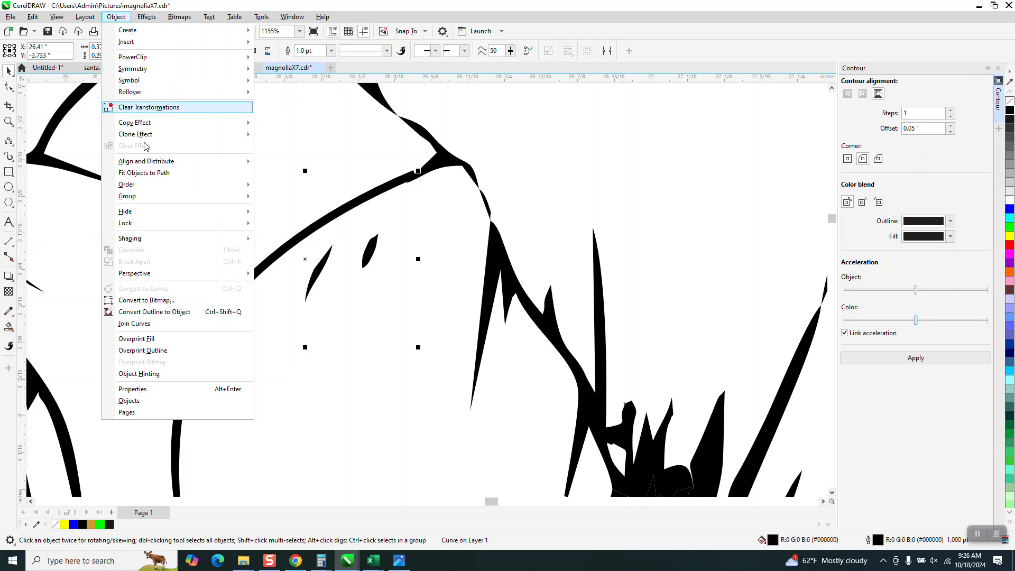
{"action": "left_click", "coordinate": [155, 312]}
Extend the upper end nodes of the bridging stroke into the solid petal tip and select the tip piece's leftover point
{"action": "left_click", "coordinate": [9, 122]}
{"action": "left_click_drag", "start_coordinate": [328, 153], "coordinate": [460, 236]}
{"action": "key", "text": "F10"}
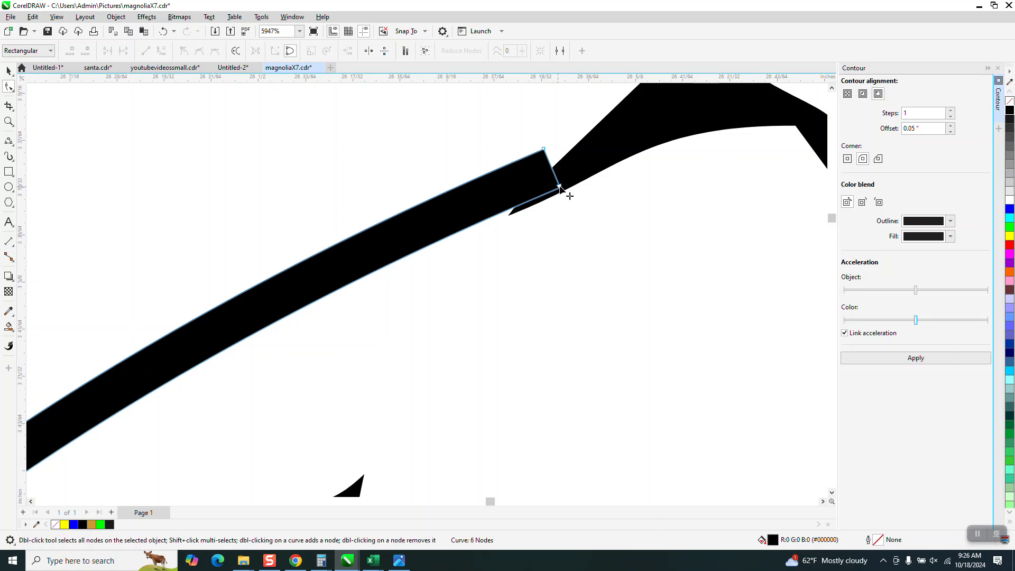
{"action": "left_click_drag", "start_coordinate": [560, 189], "coordinate": [656, 147]}
{"action": "left_click_drag", "start_coordinate": [544, 150], "coordinate": [634, 105]}
{"action": "scroll", "coordinate": [534, 119], "scroll_direction": "down", "scroll_amount": 1}
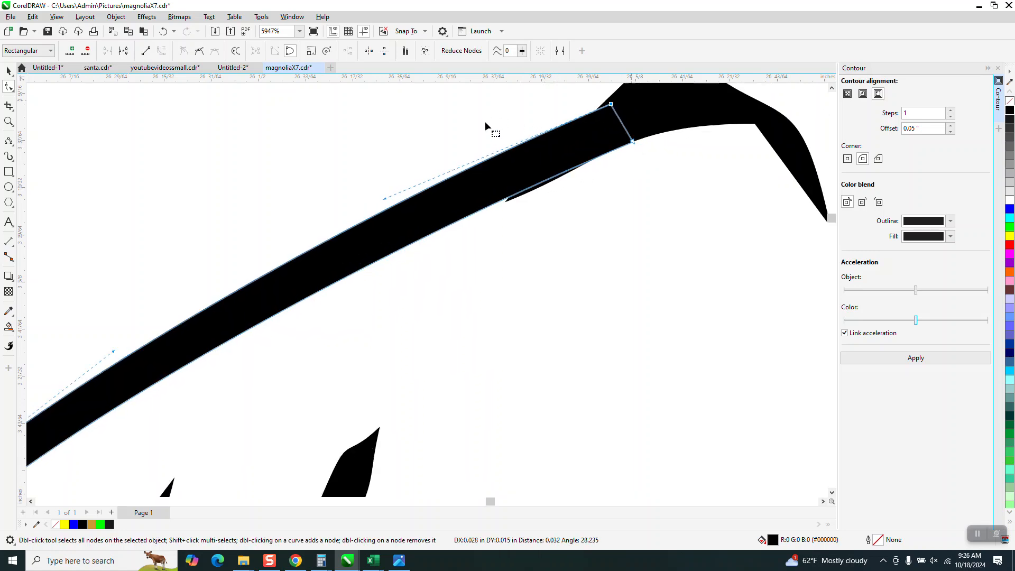
{"action": "left_click", "coordinate": [513, 198]}
{"action": "left_click", "coordinate": [506, 199]}
{"action": "scroll", "coordinate": [508, 203], "scroll_direction": "down", "scroll_amount": 3}
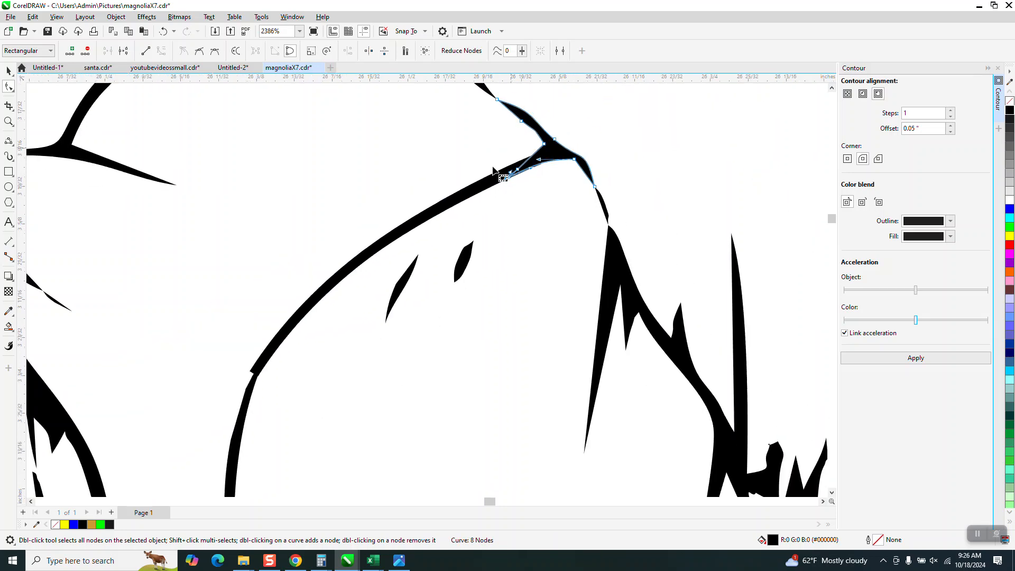
Reshape the bridging stroke's lower end, moving its outer corner inward and adding a node that extends into the petal's side line
{"action": "left_click", "coordinate": [8, 122]}
{"action": "scroll", "coordinate": [260, 347], "scroll_direction": "down", "scroll_amount": 2}
{"action": "left_click_drag", "start_coordinate": [242, 344], "coordinate": [314, 399]}
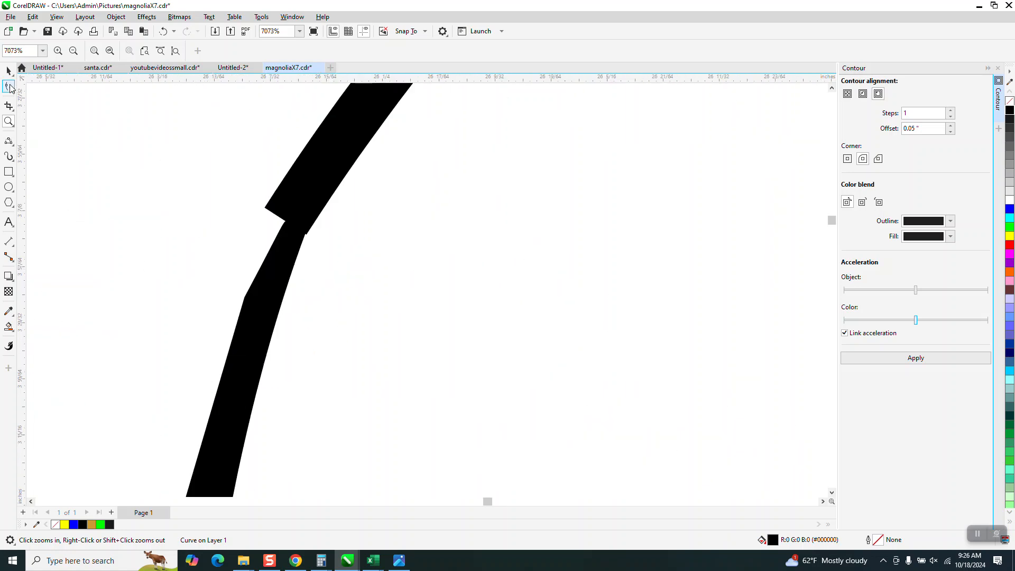
{"action": "left_click", "coordinate": [9, 86]}
{"action": "left_click", "coordinate": [277, 212]}
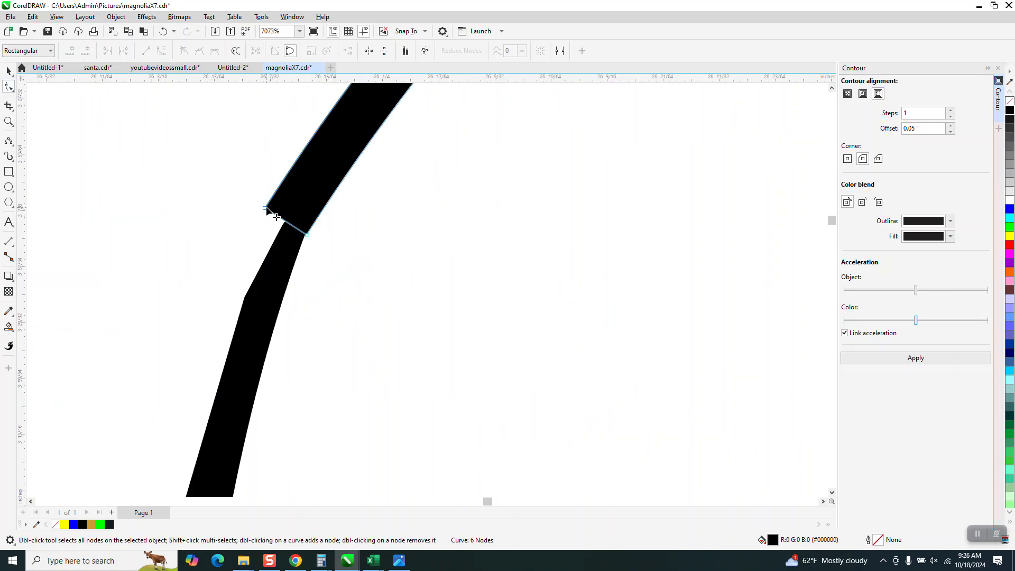
{"action": "mouse_move", "coordinate": [275, 217]}
{"action": "left_mouse_down"}
{"action": "mouse_move", "coordinate": [263, 228]}
{"action": "mouse_move", "coordinate": [249, 290]}
{"action": "mouse_move", "coordinate": [287, 243]}
{"action": "mouse_move", "coordinate": [284, 211]}
{"action": "left_mouse_up"}
{"action": "double_click", "coordinate": [295, 225]}
{"action": "scroll", "coordinate": [248, 226], "scroll_direction": "down", "scroll_amount": 7}
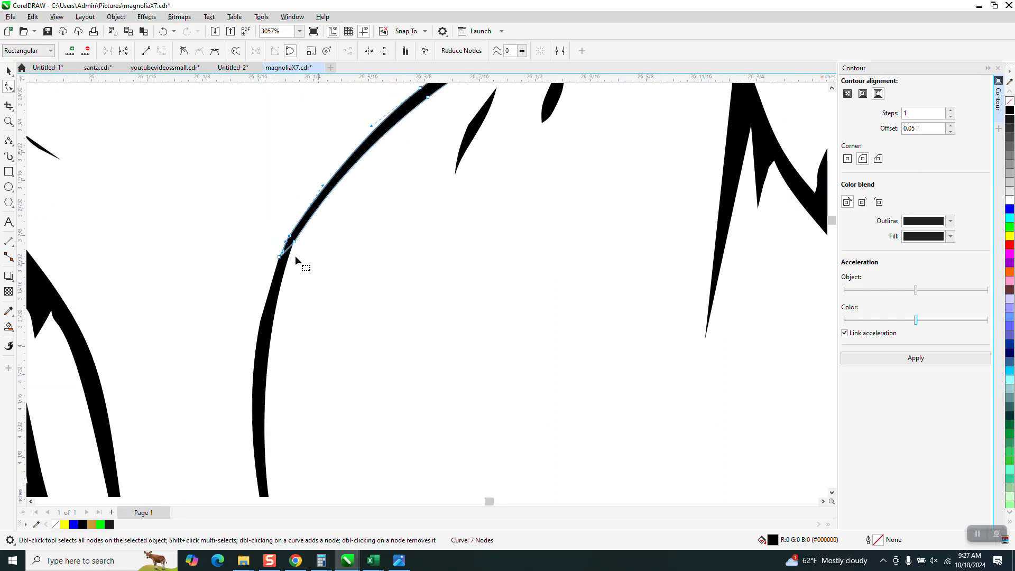
Delete the two loose outline fragments below the broken end of the right-hand petal's side line
{"action": "left_click", "coordinate": [7, 71]}
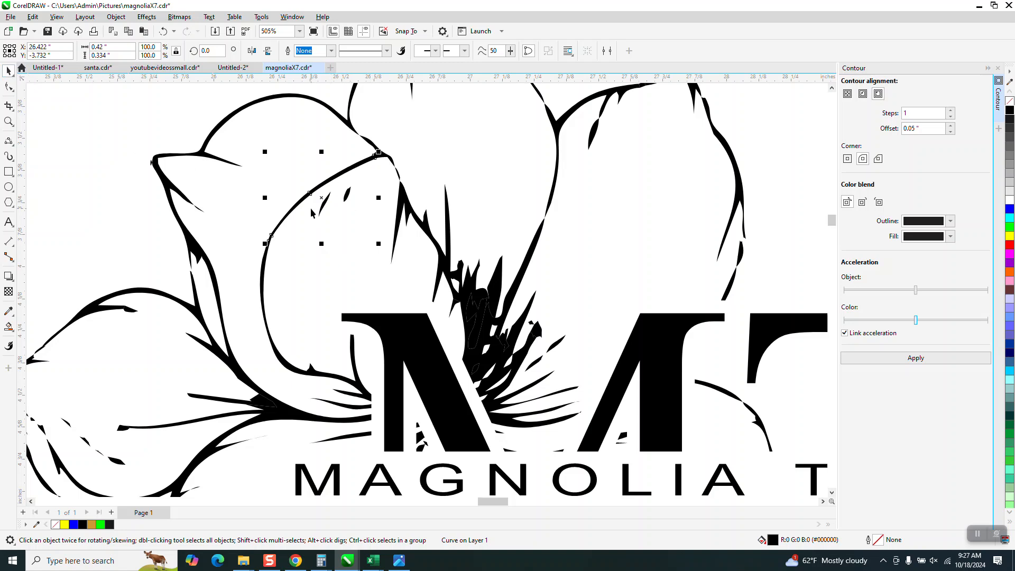
{"action": "left_click", "coordinate": [9, 120]}
{"action": "left_click_drag", "start_coordinate": [731, 222], "coordinate": [783, 285]}
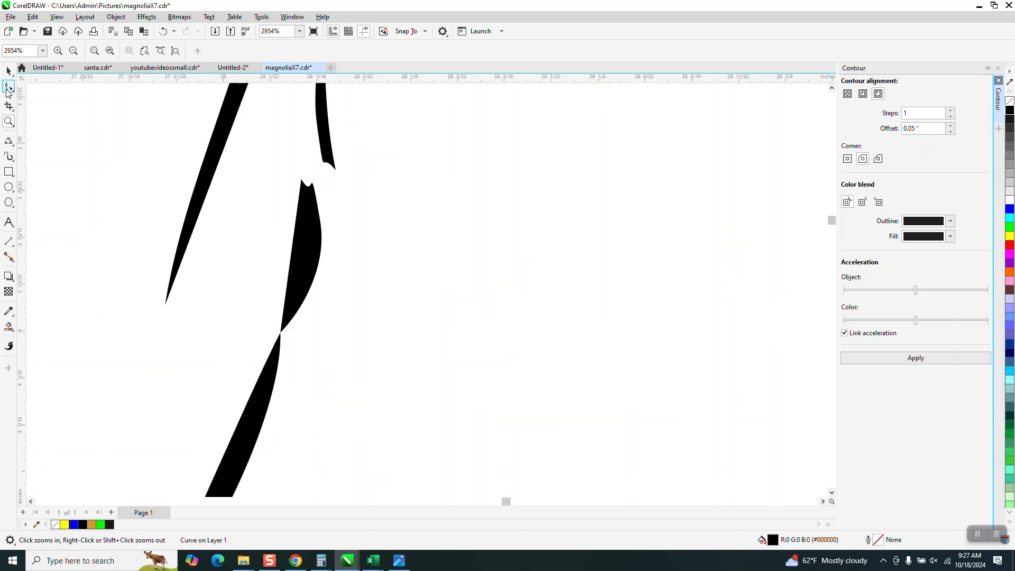
{"action": "left_click", "coordinate": [9, 88]}
{"action": "left_click", "coordinate": [319, 255]}
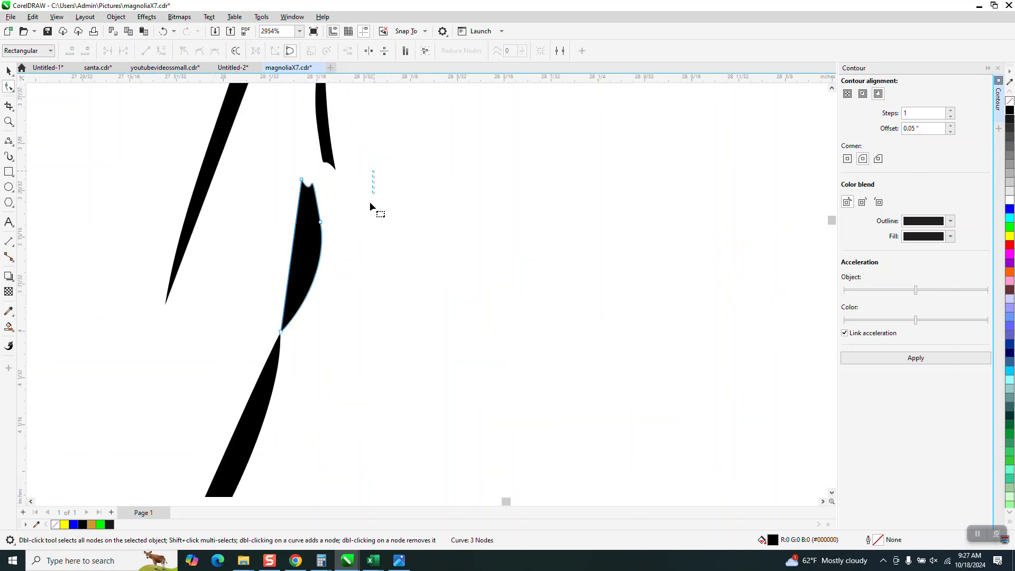
{"action": "left_click_drag", "start_coordinate": [263, 370], "coordinate": [272, 363]}
{"action": "key", "text": "Delete"}
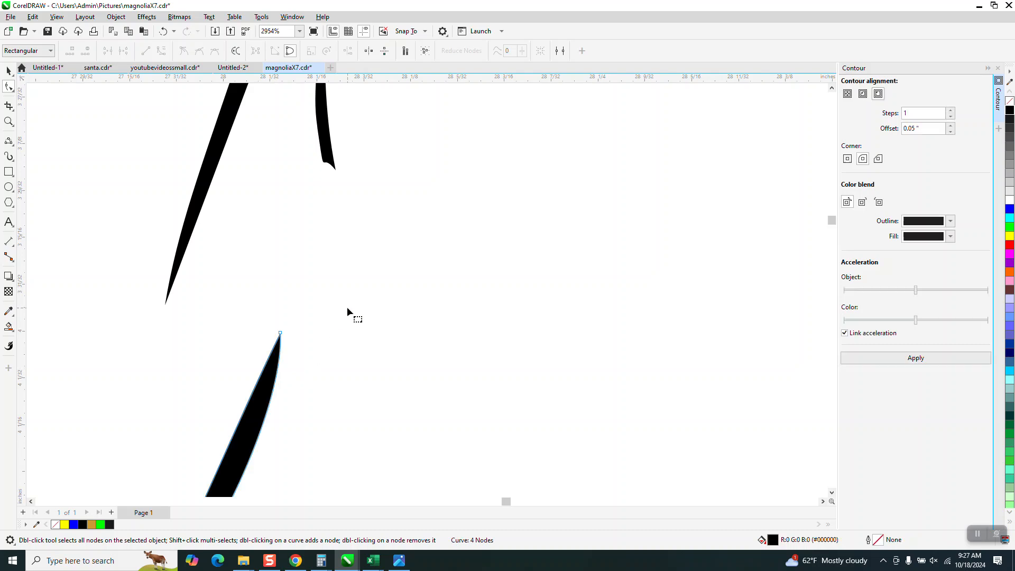
{"action": "scroll", "coordinate": [356, 293], "scroll_direction": "down", "scroll_amount": 2}
{"action": "left_click_drag", "start_coordinate": [346, 306], "coordinate": [273, 407]}
{"action": "key", "text": "Delete"}
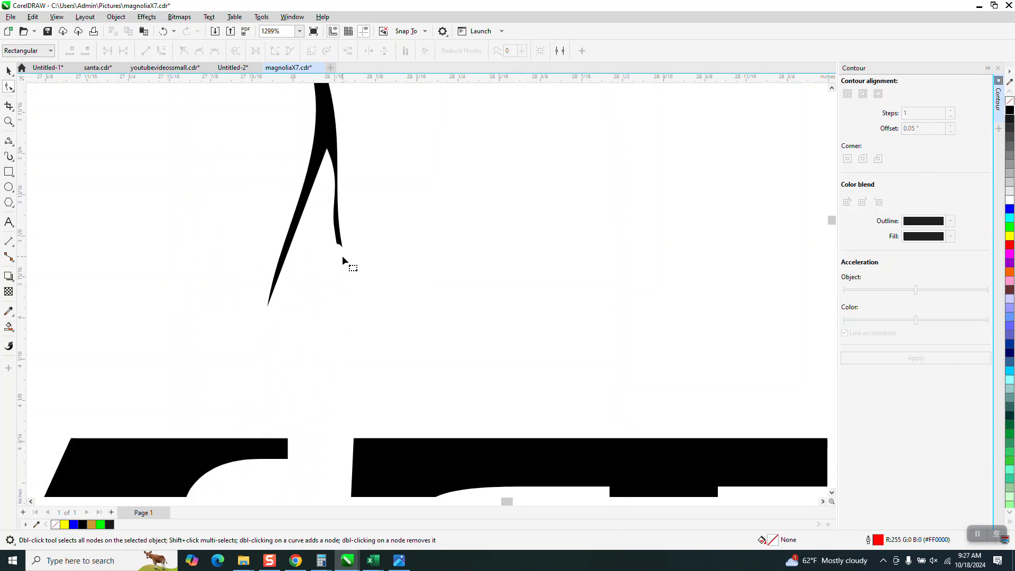
Extend the right-hand petal's broken side line down to the M's upper serif and reshape its edges into a smooth curve
{"action": "left_click", "coordinate": [343, 247]}
{"action": "left_click_drag", "start_coordinate": [330, 221], "coordinate": [277, 442]}
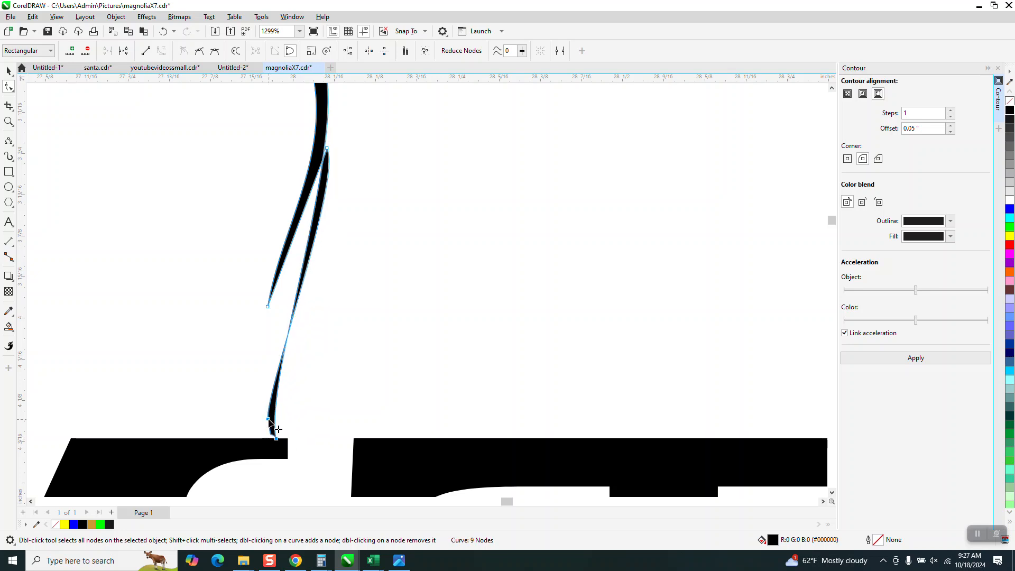
{"action": "left_click", "coordinate": [276, 438]}
{"action": "mouse_move", "coordinate": [264, 381]}
{"action": "left_mouse_down"}
{"action": "mouse_move", "coordinate": [315, 338]}
{"action": "mouse_move", "coordinate": [317, 324]}
{"action": "left_mouse_up"}
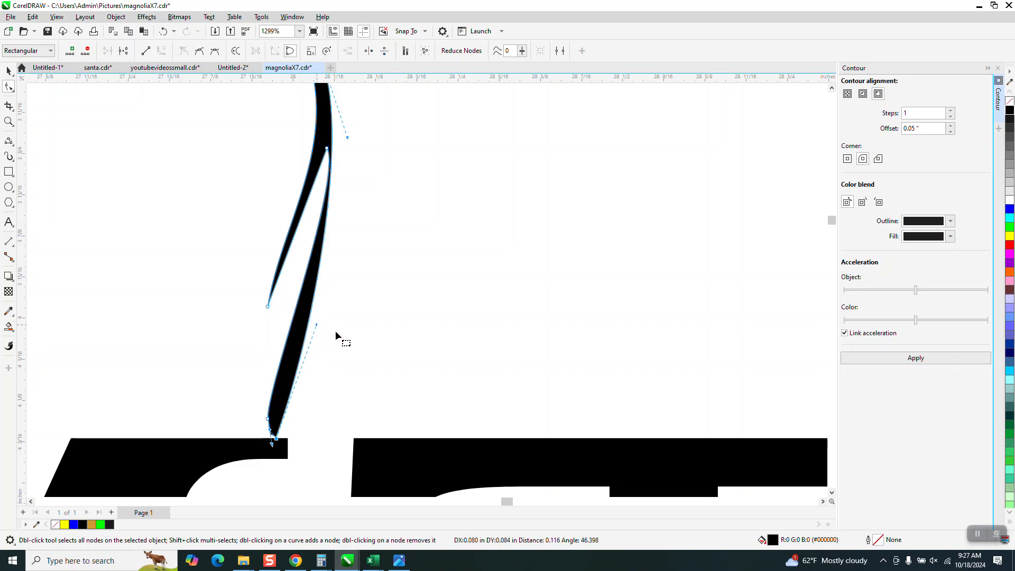
{"action": "mouse_move", "coordinate": [267, 419]}
{"action": "left_mouse_down"}
{"action": "mouse_move", "coordinate": [257, 436]}
{"action": "mouse_move", "coordinate": [261, 418]}
{"action": "mouse_move", "coordinate": [285, 430]}
{"action": "mouse_move", "coordinate": [277, 438]}
{"action": "mouse_move", "coordinate": [285, 421]}
{"action": "left_mouse_up"}
Curve the inner spur of the right-hand petal line and move the notch node down to narrow the gap, then deselect the curve
{"action": "left_click", "coordinate": [291, 242]}
{"action": "left_click", "coordinate": [267, 305]}
{"action": "left_click_drag", "start_coordinate": [285, 207], "coordinate": [253, 247]}
{"action": "scroll", "coordinate": [344, 278], "scroll_direction": "down", "scroll_amount": 2}
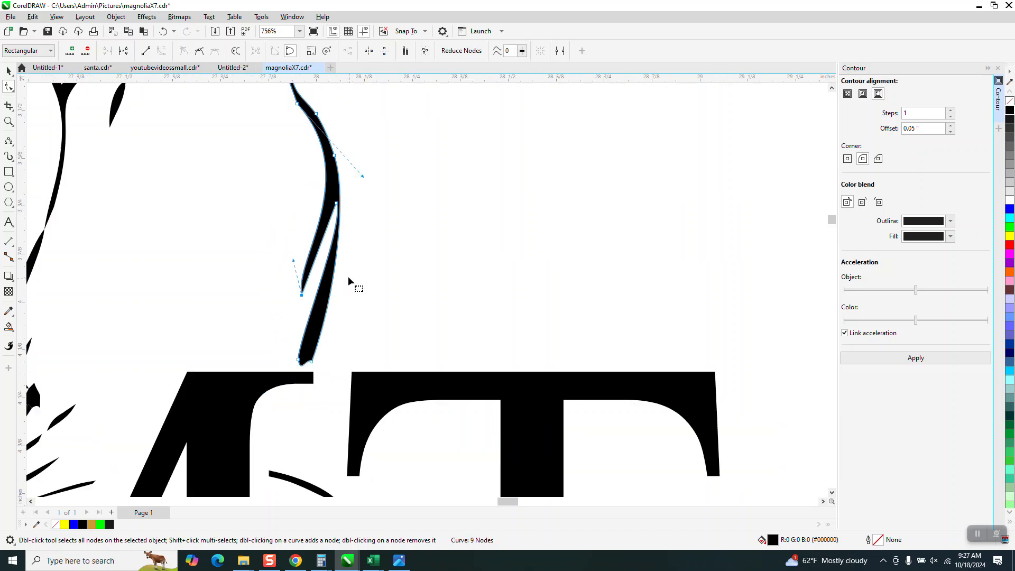
{"action": "left_click_drag", "start_coordinate": [337, 204], "coordinate": [316, 258]}
{"action": "scroll", "coordinate": [393, 293], "scroll_direction": "down", "scroll_amount": 3}
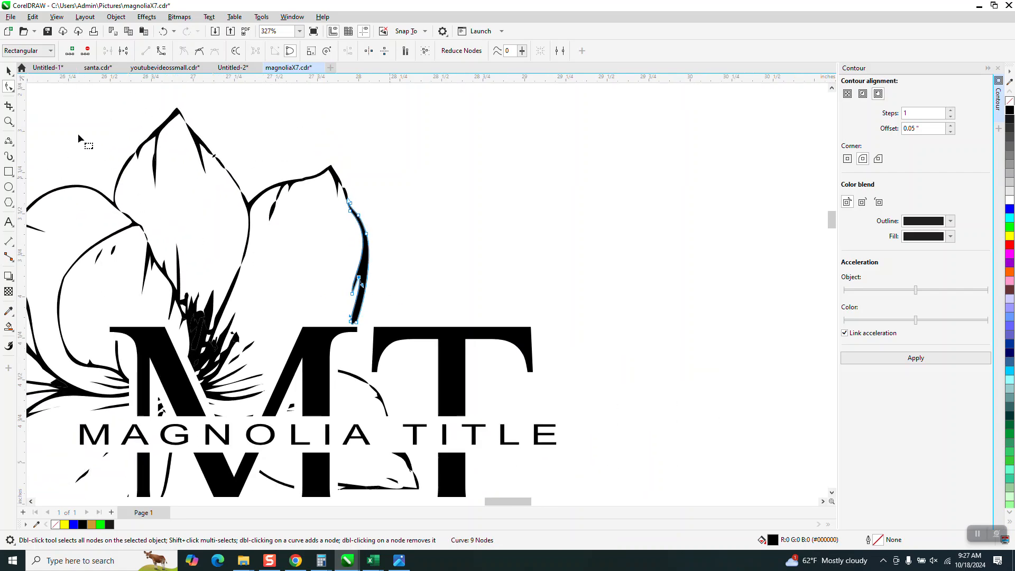
{"action": "left_click", "coordinate": [9, 70]}
{"action": "left_click", "coordinate": [508, 241]}
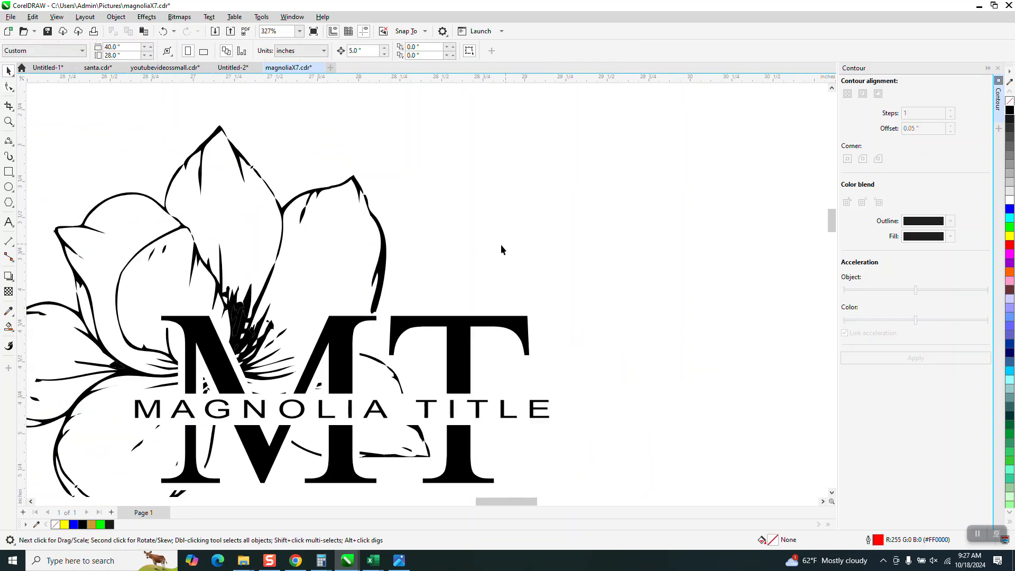
Draw a rectangle about 5.12 by 3.64 inches around the whole logo and fill it yellow
{"action": "scroll", "coordinate": [503, 245], "scroll_direction": "down", "scroll_amount": 1}
{"action": "scroll", "coordinate": [504, 250], "scroll_direction": "down", "scroll_amount": 1}
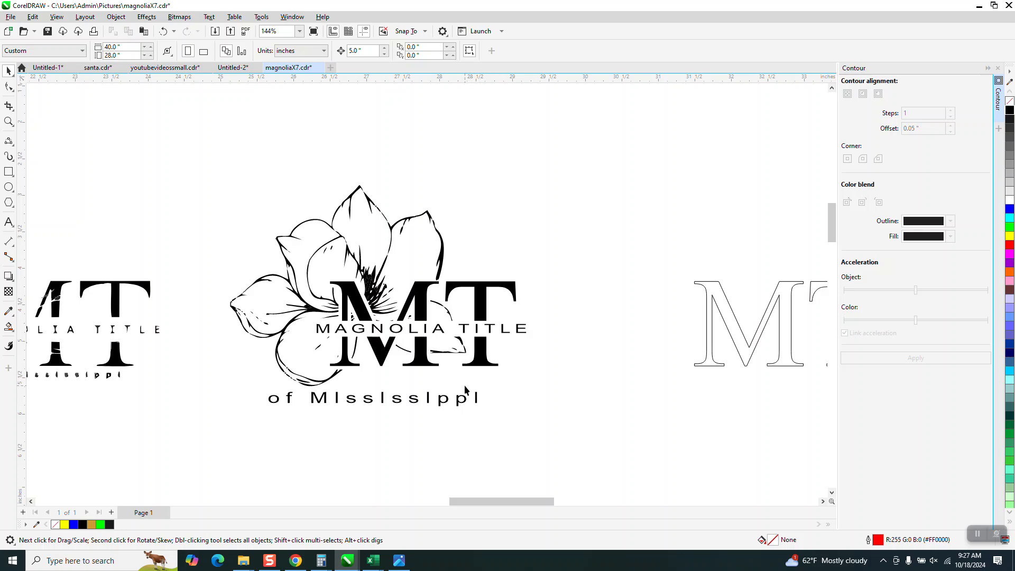
{"action": "left_click", "coordinate": [8, 172]}
{"action": "left_click_drag", "start_coordinate": [204, 168], "coordinate": [578, 434]}
{"action": "left_click", "coordinate": [1009, 238]}
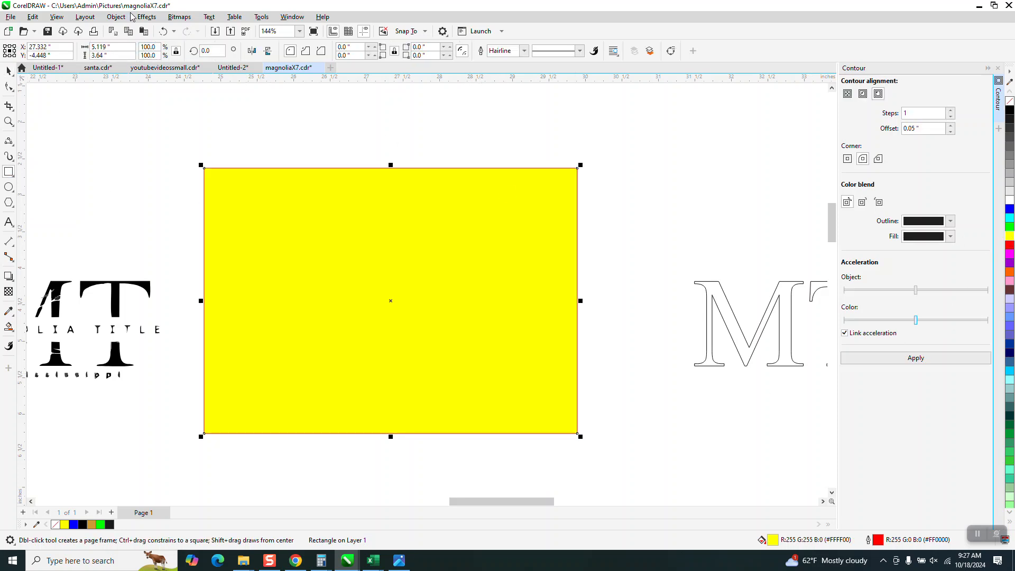
Send the yellow rectangle to the back of the page, behind the logo
{"action": "left_click", "coordinate": [116, 17]}
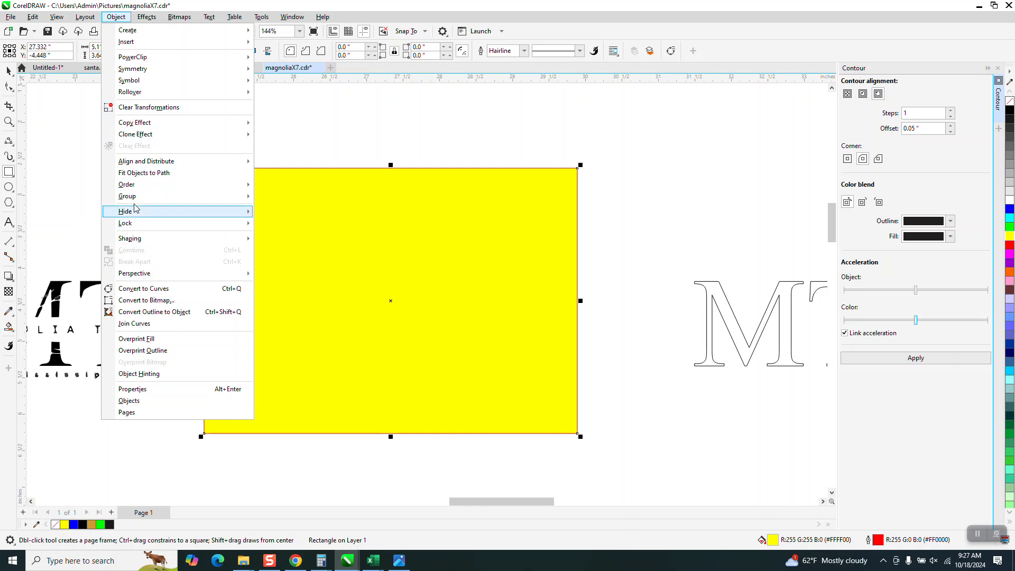
{"action": "mouse_move", "coordinate": [248, 190]}
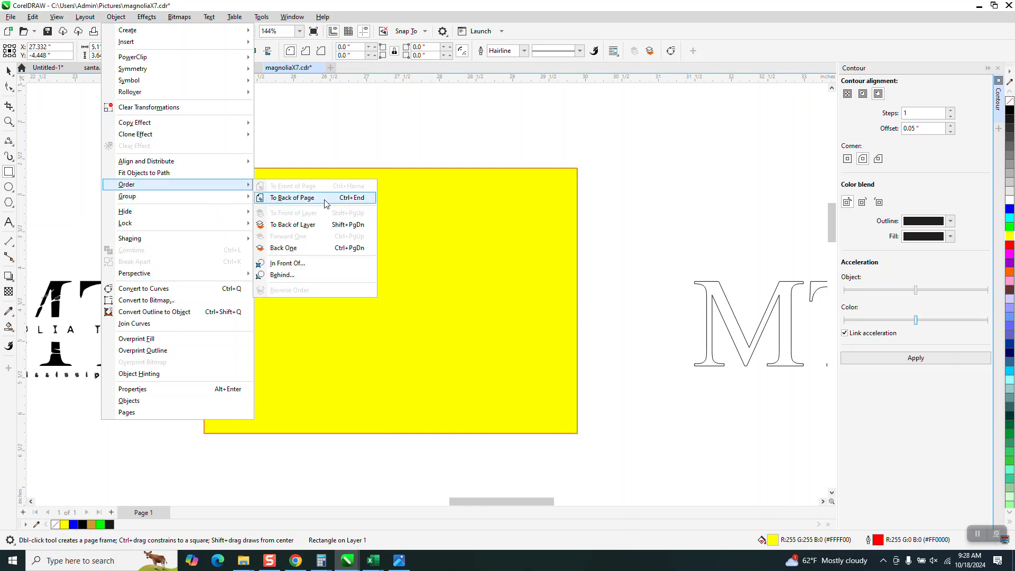
{"action": "left_click", "coordinate": [323, 198]}
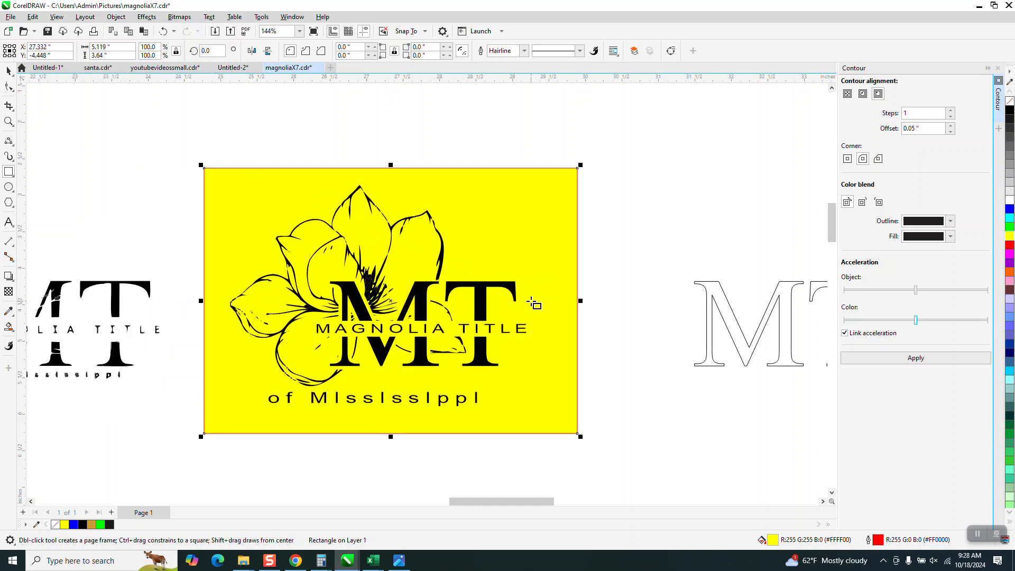